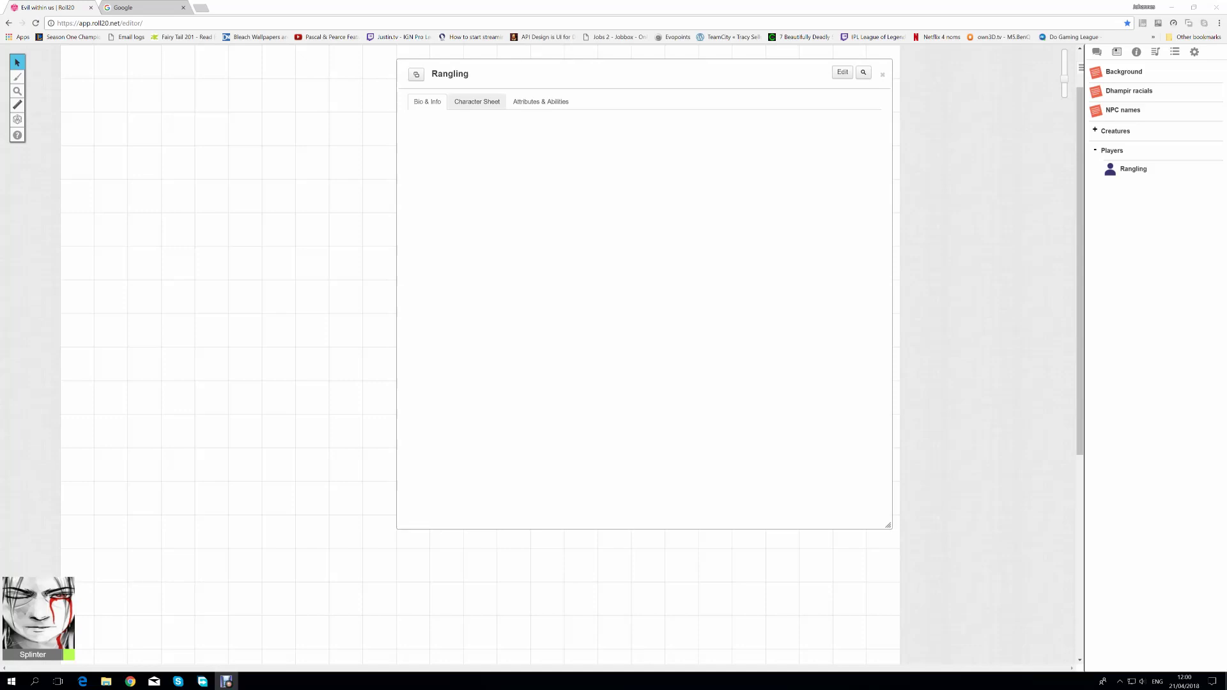
- On Rangling's character sheet, choose Ranger as the class, enter Halfling as the race and set the size to Small
click(477, 101)
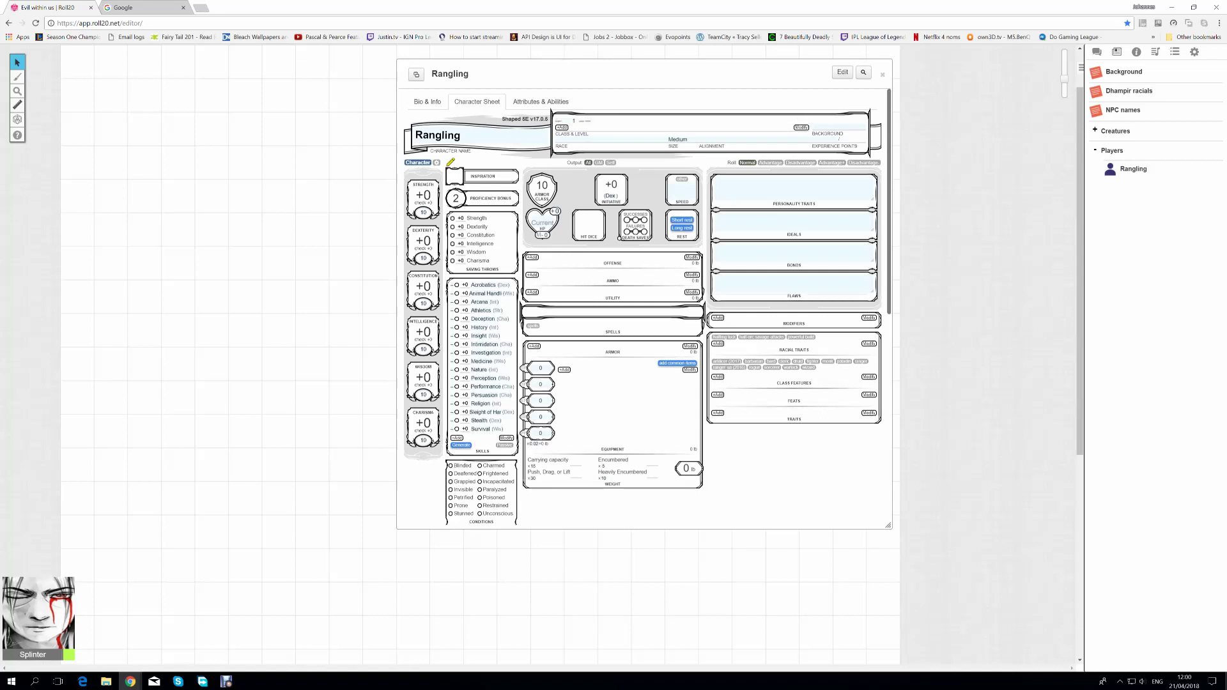
click(569, 120)
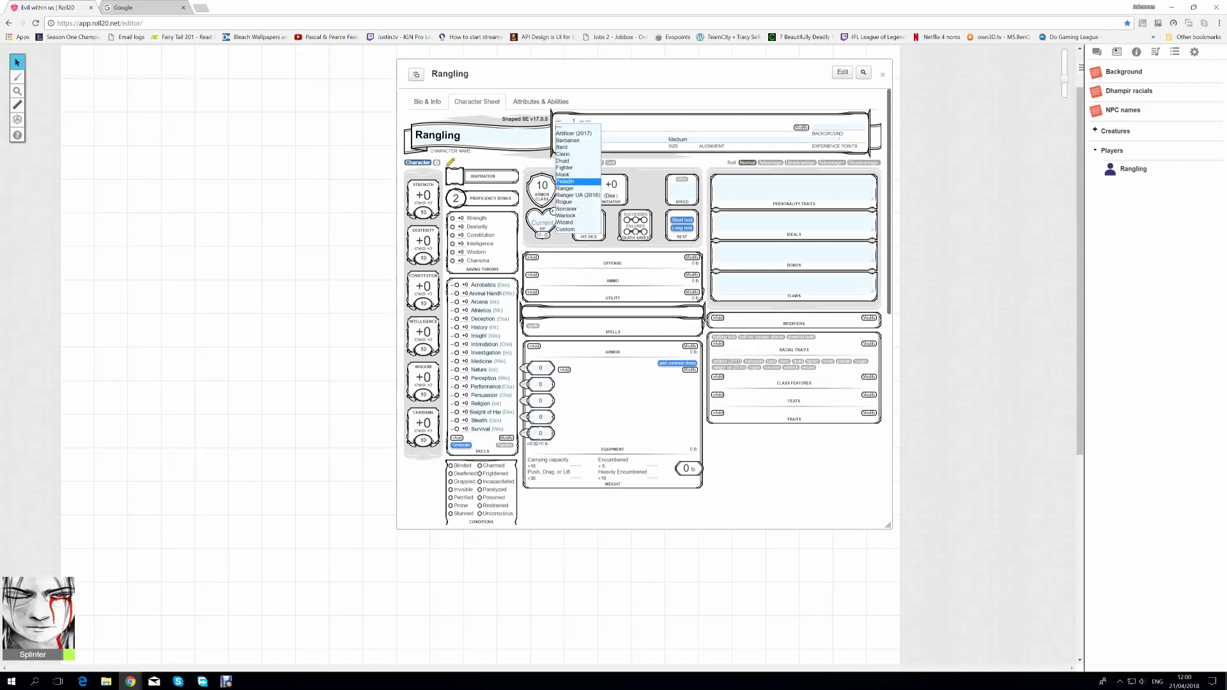
click(572, 185)
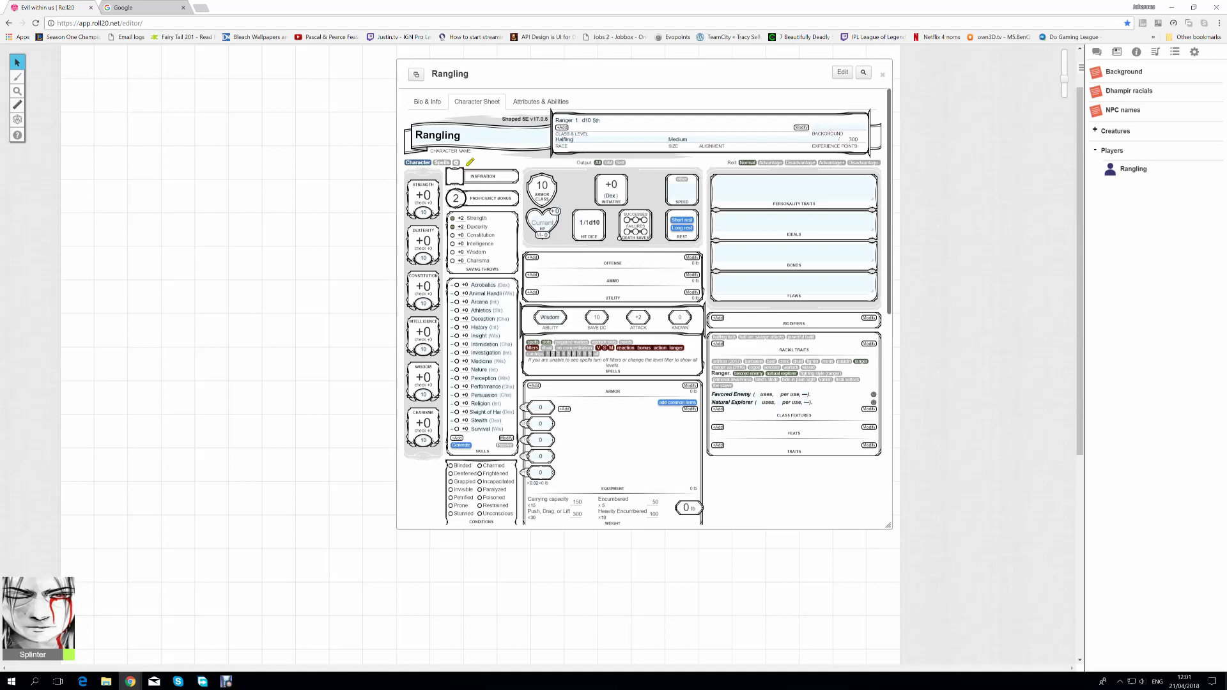
click(679, 139)
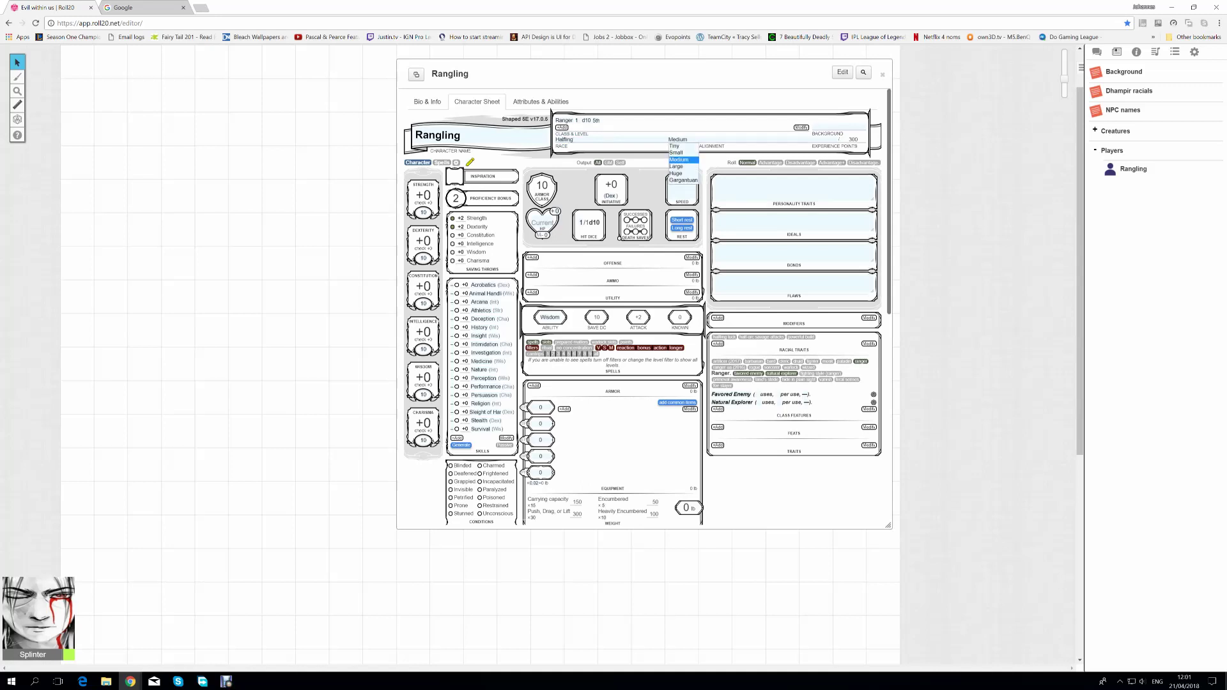
click(678, 154)
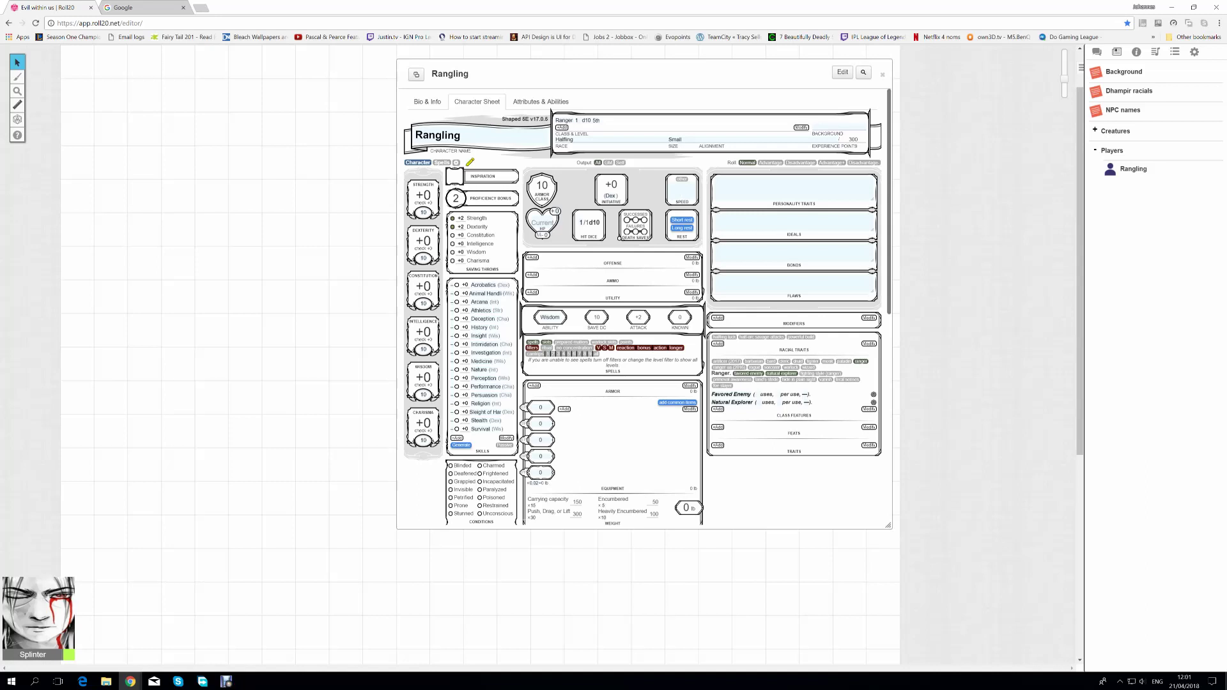
- Set speed to 25, Dexterity 16, Constitution 14, Intelligence 8, Wisdom 14, Charisma 12 and hit points to 12
text(25)
text(6)
key(Tab)
text(14)
key(Tab)
text(8)
key(Tab)
text(13)
key(Tab)
text(12)
text(12)
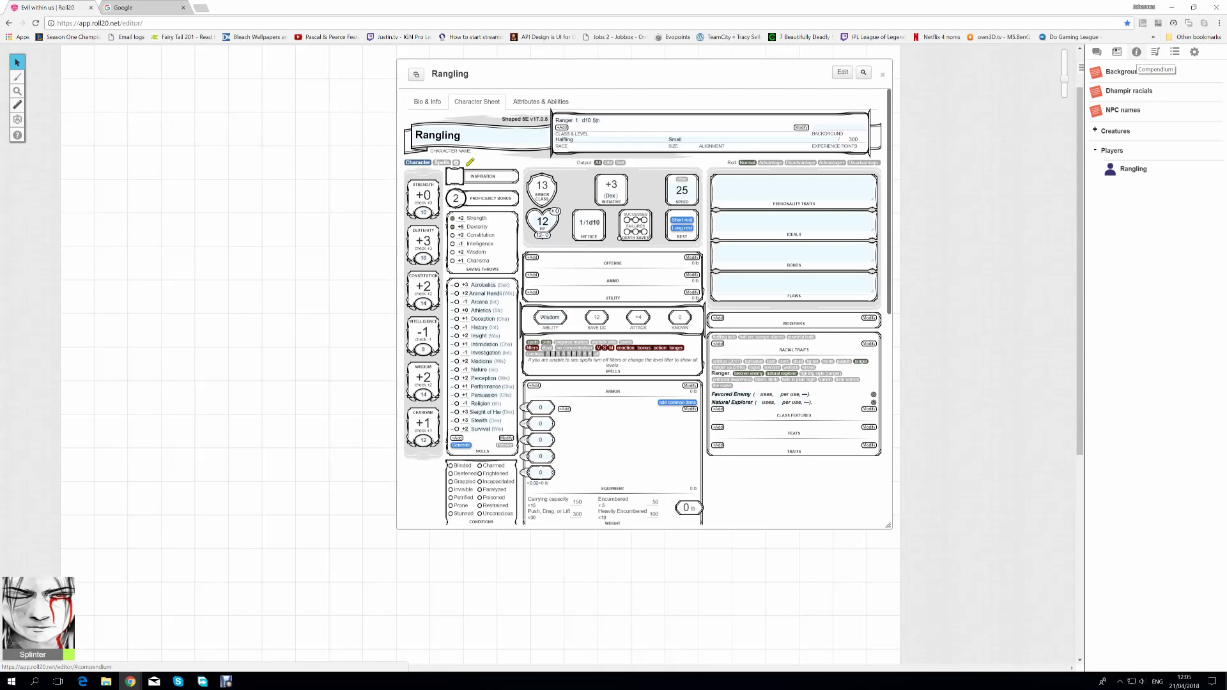
- Search the D&D 5th Edition compendium for "ranger" and open the Ranger class entry
click(1136, 52)
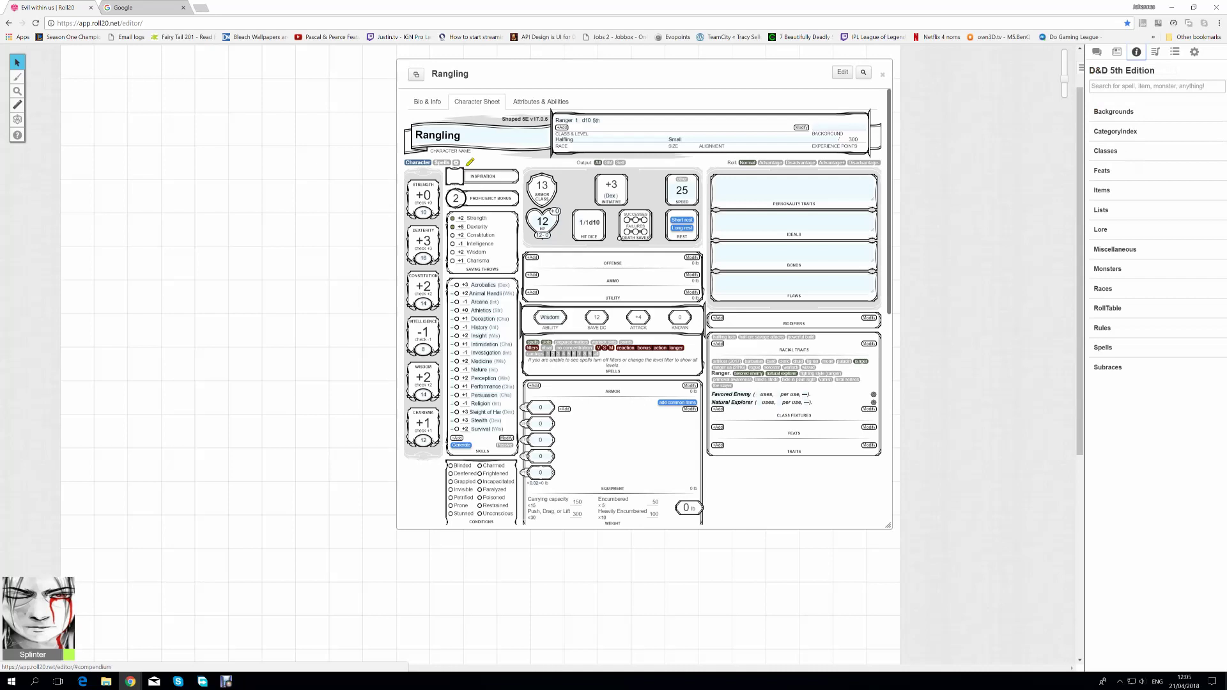
click(1150, 86)
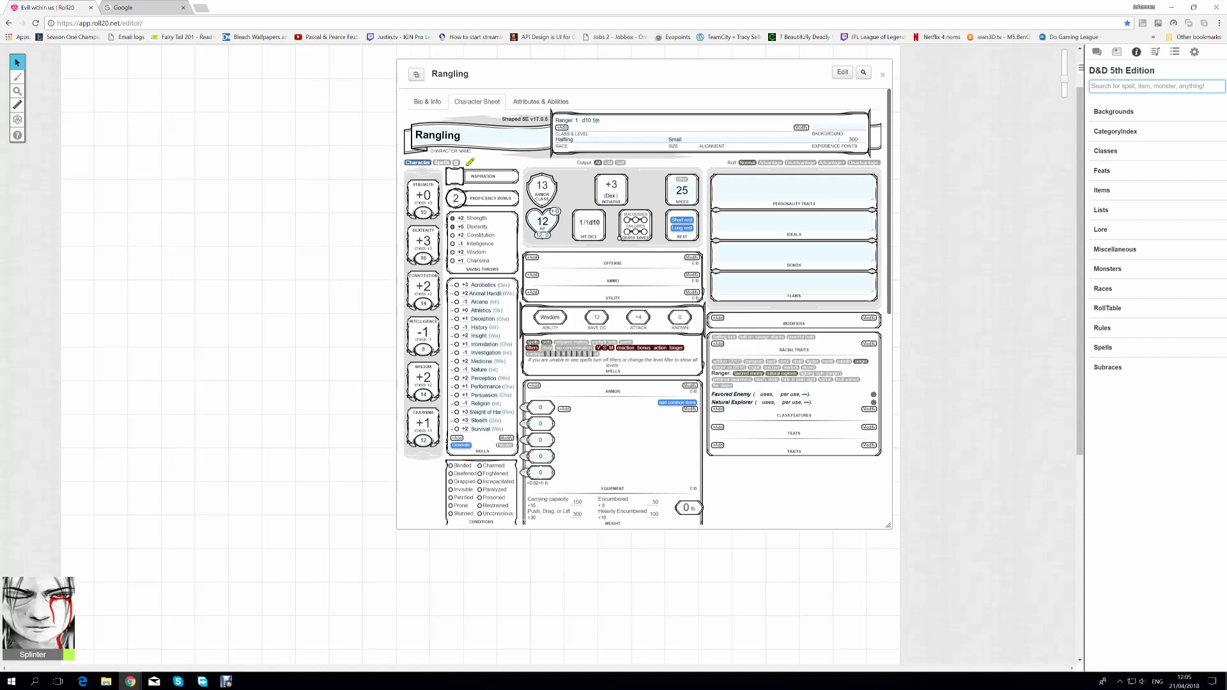
text(ranger)
key(Return)
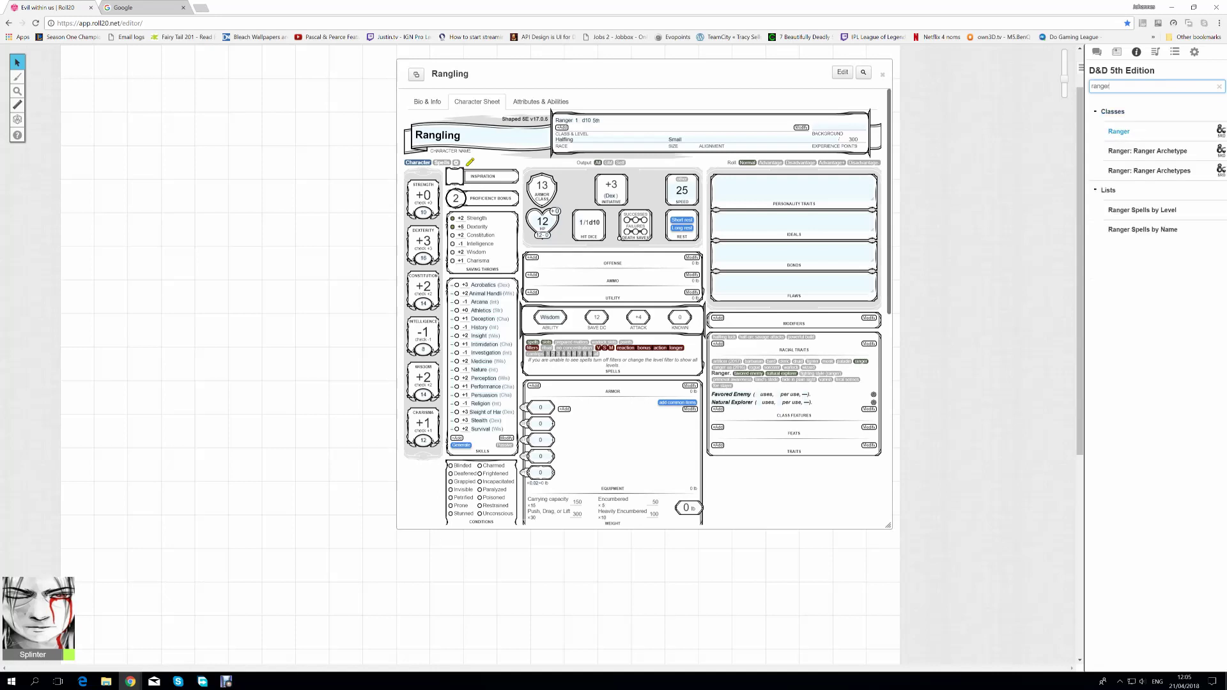
click(1119, 131)
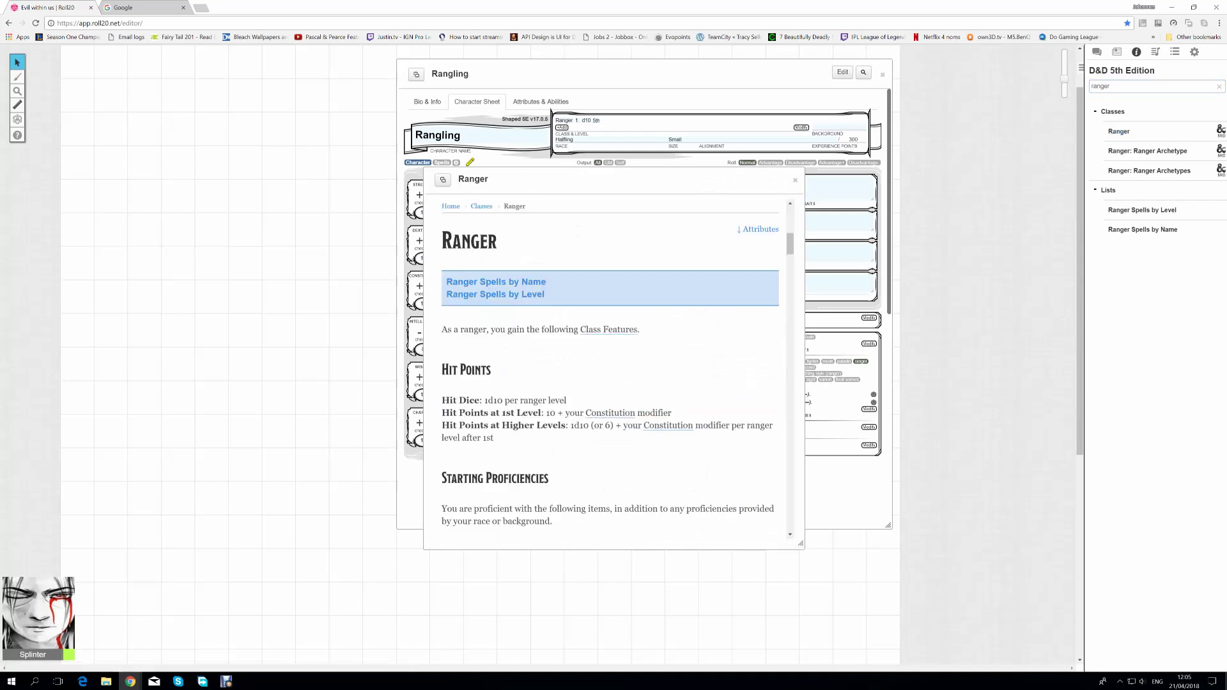
- Place the Ranger entry and the character sheet side by side, with the entry's Starting Proficiencies in view
drag(614, 180, 243, 76)
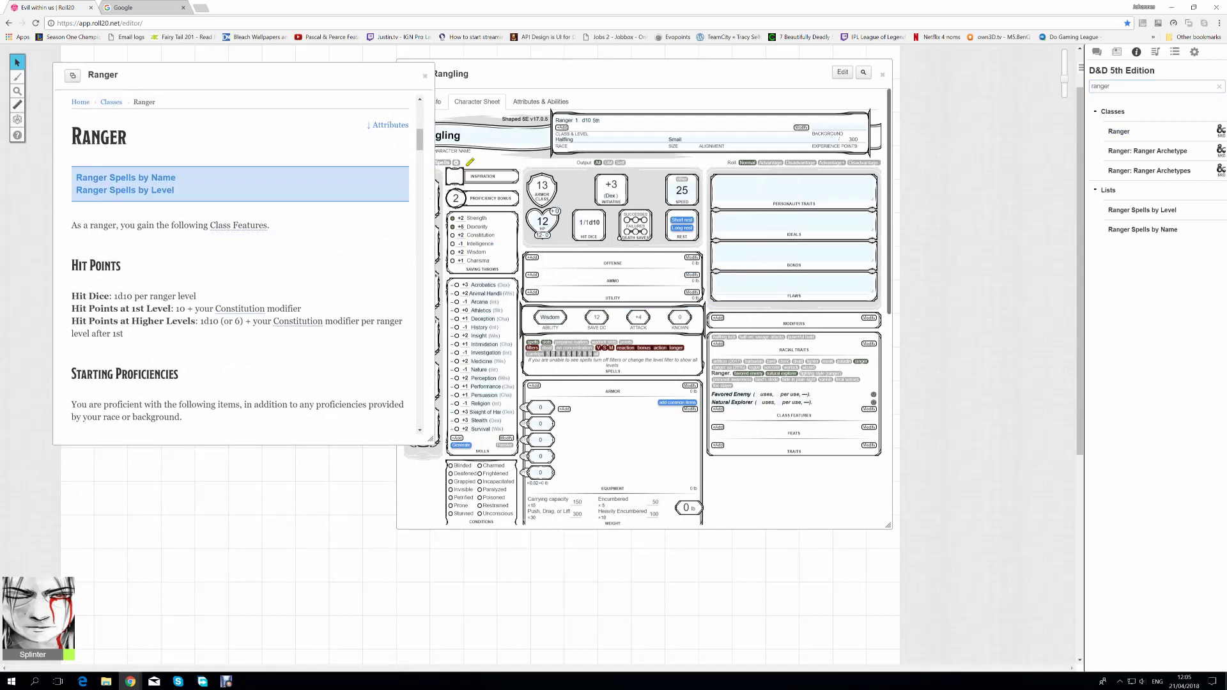
scroll(241, 265, down, 2)
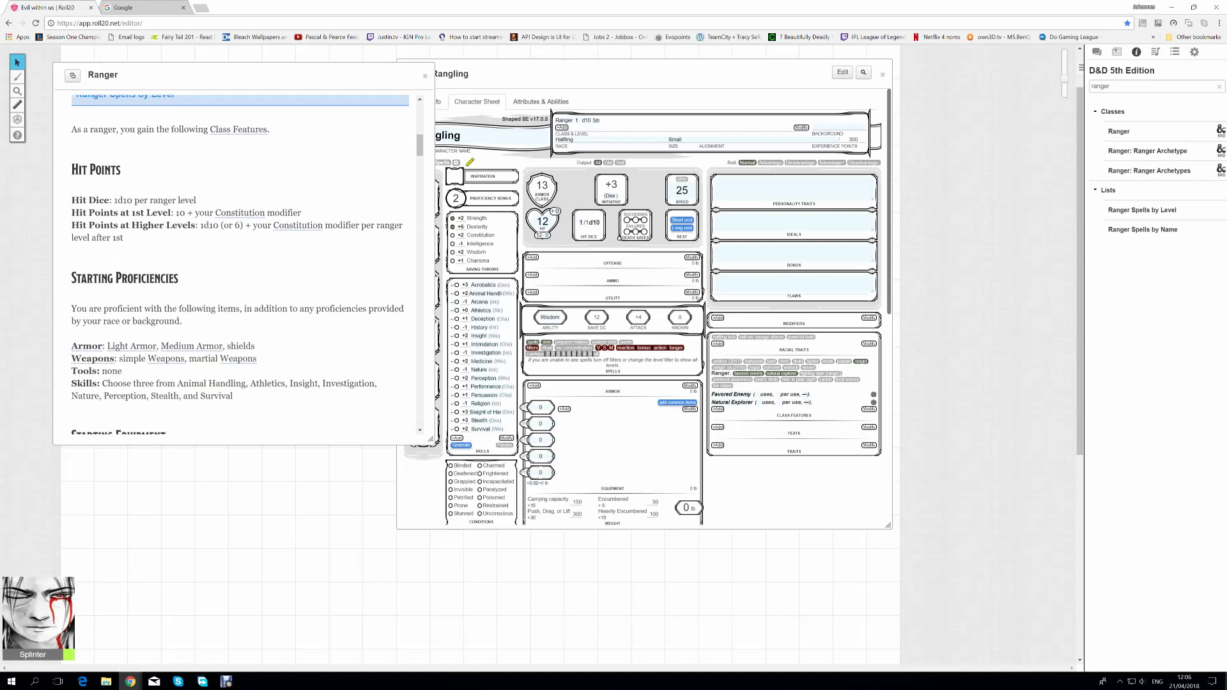
drag(511, 74, 578, 78)
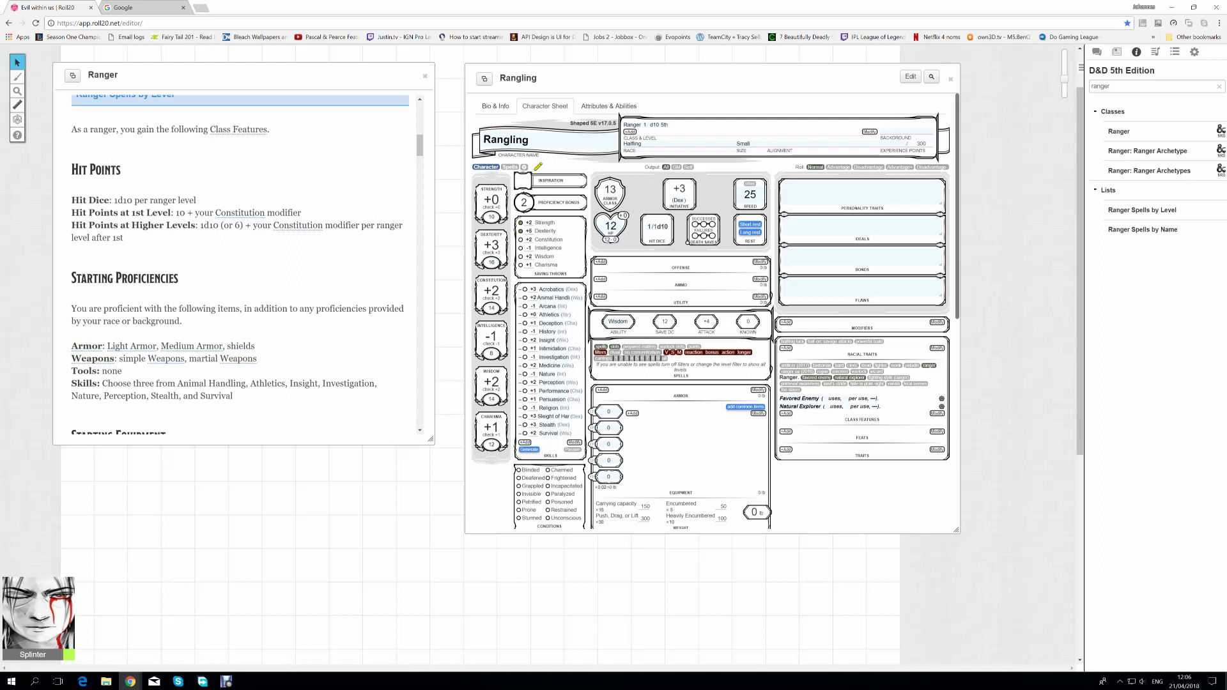
- Using the Ranger proficiency list, mark Animal Handling, Perception and Survival as proficient skills on the sheet, and close the Ranger entry
drag(256, 359, 71, 346)
click(269, 366)
drag(71, 383, 234, 396)
click(234, 396)
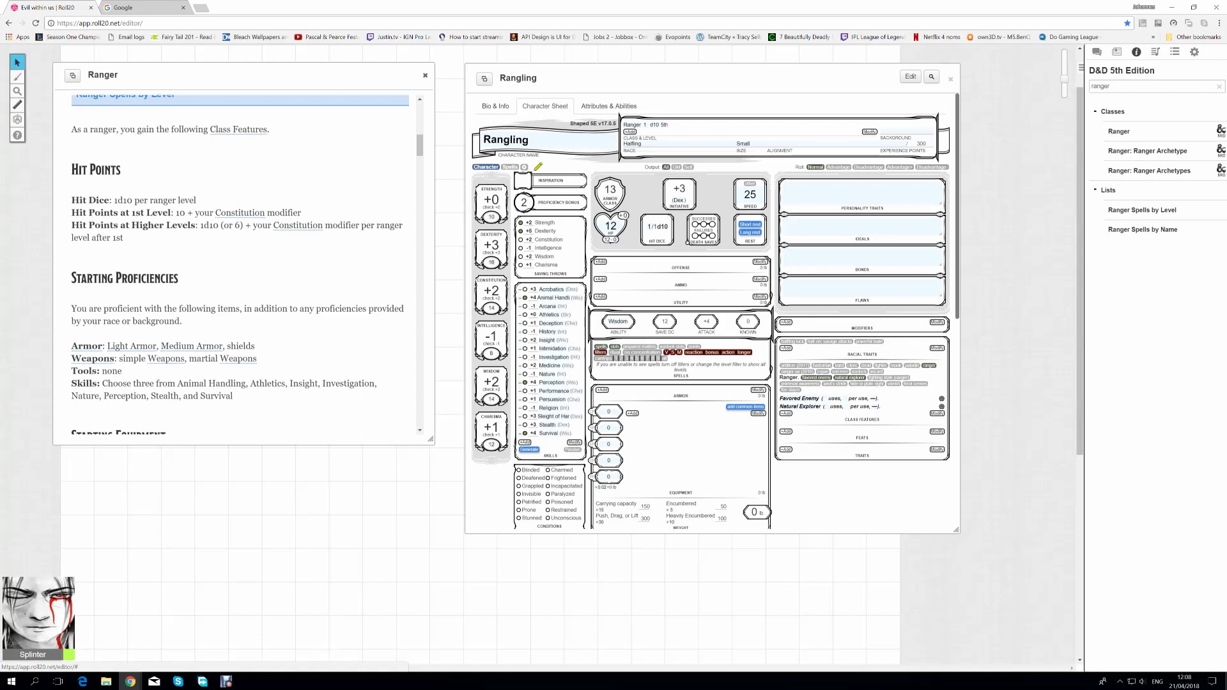
click(425, 75)
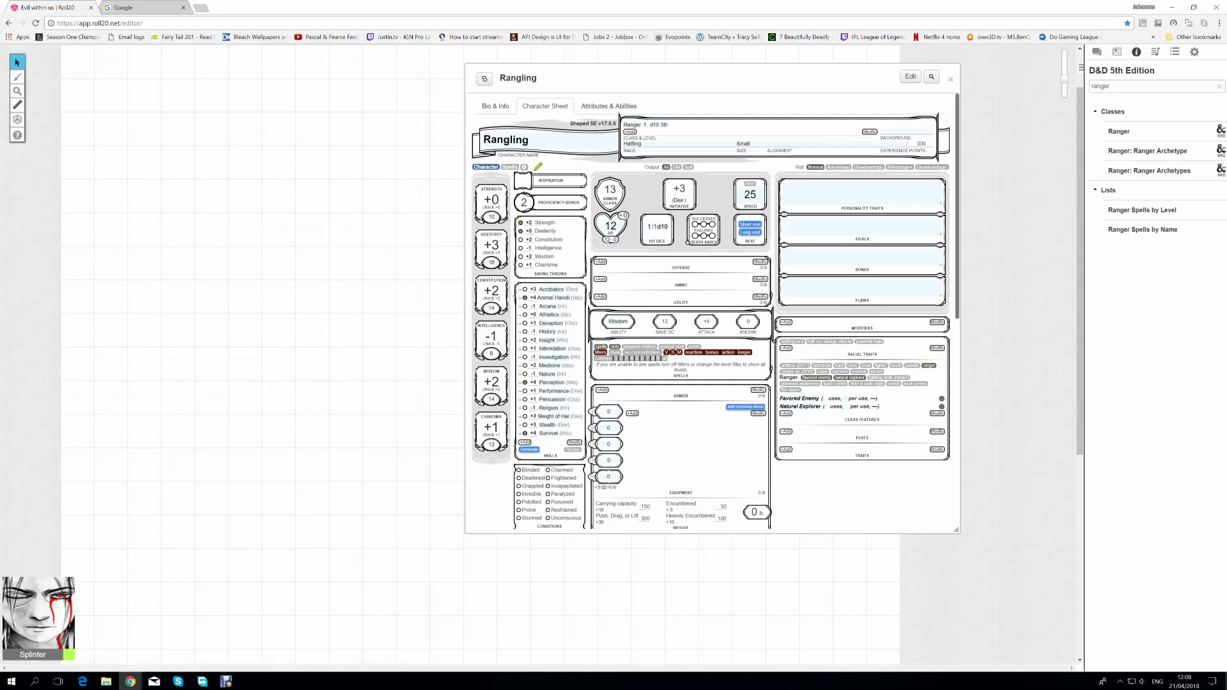
- Search the compendium for "halfling" and open the Halfling race entry beside the character sheet to read its traits
double_click(1102, 86)
text(halfli)
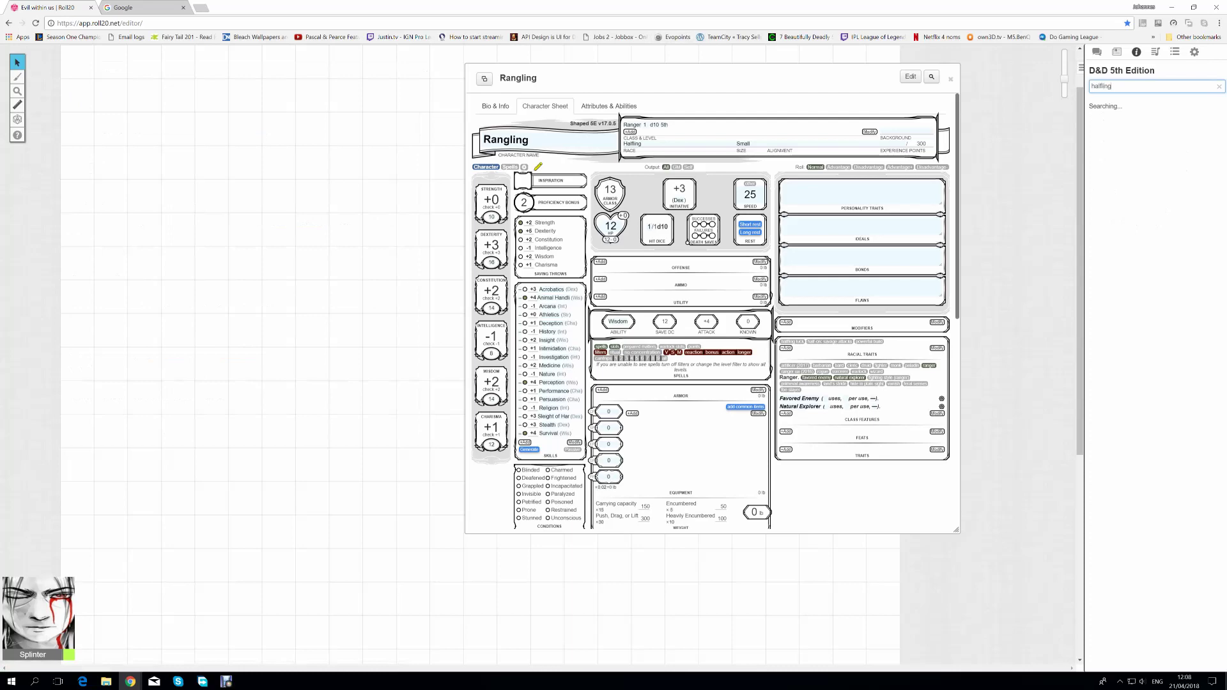
click(1120, 131)
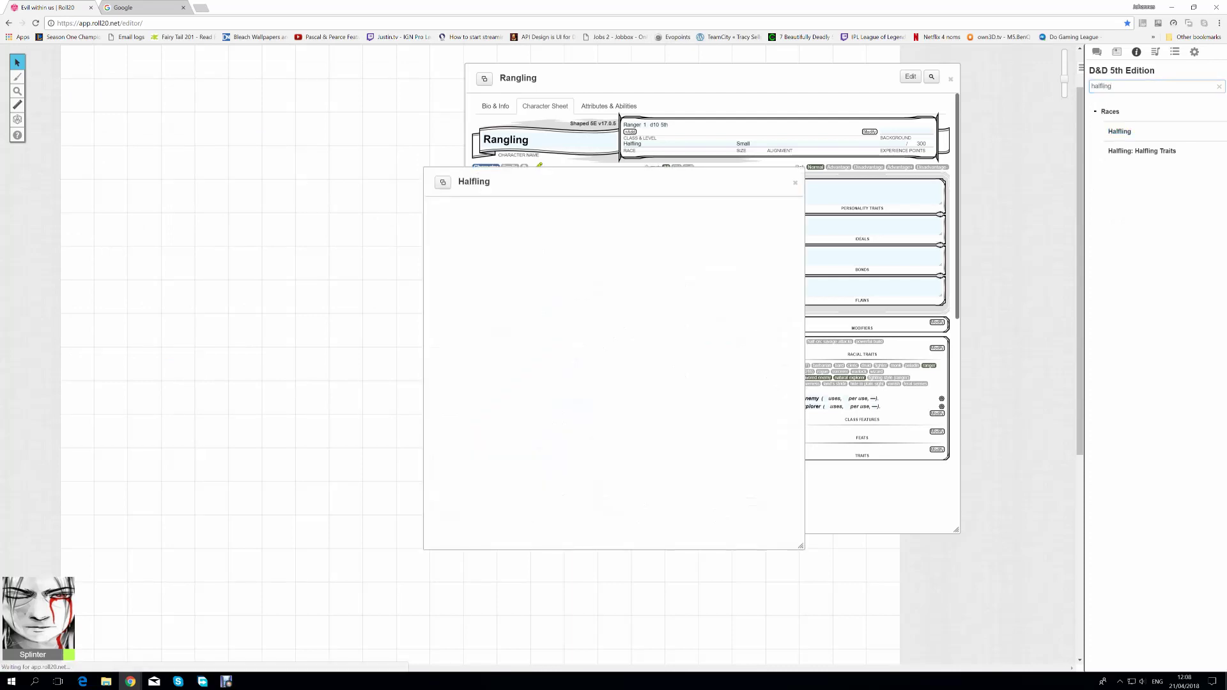
drag(613, 182, 262, 109)
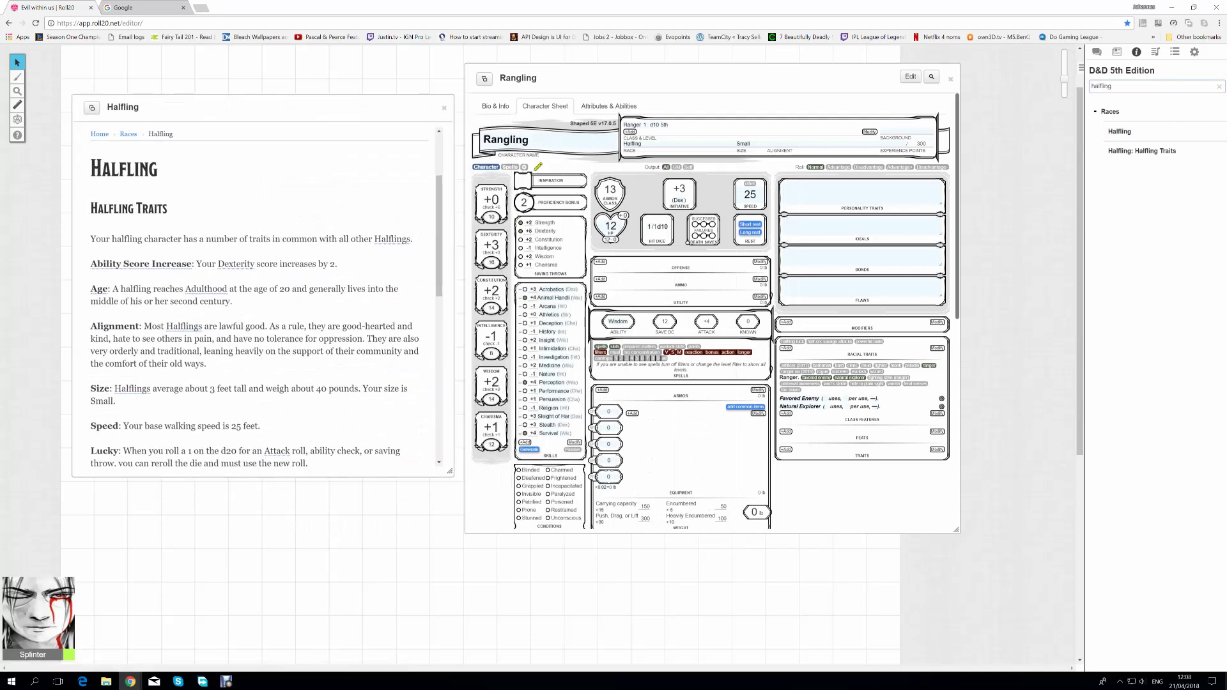
scroll(266, 299, down, 3)
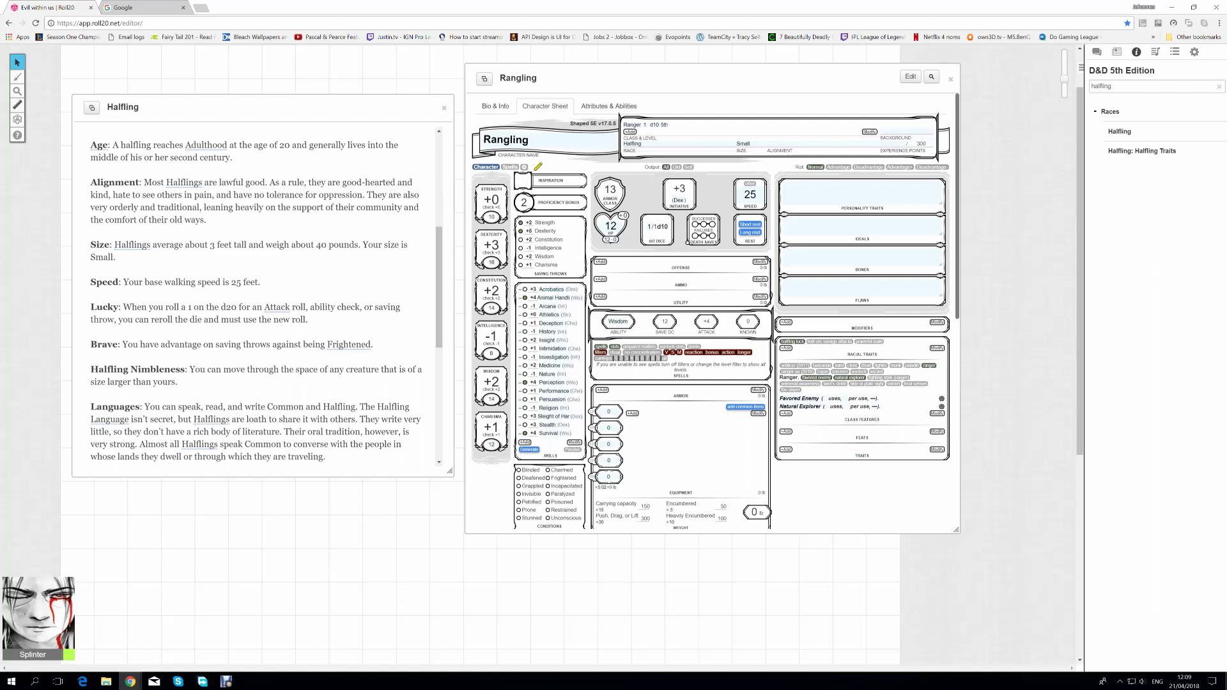
- Search the compendium for "ranger" and reopen the Ranger class entry
double_click(1101, 86)
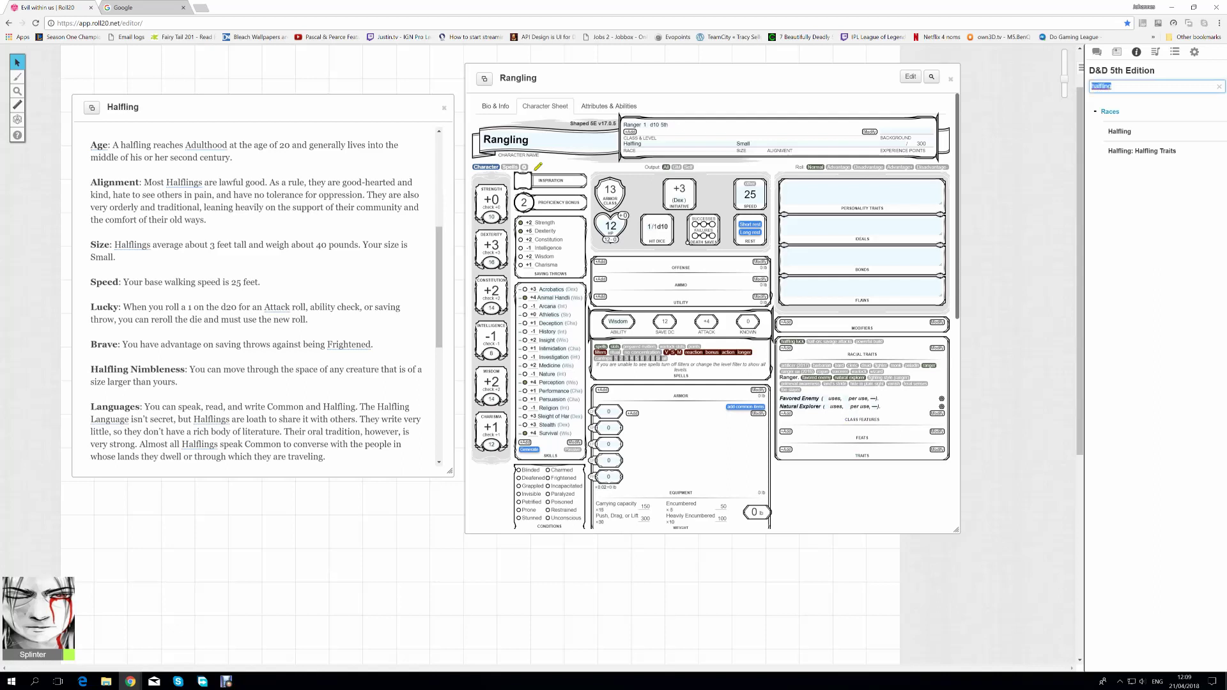
text(ranger)
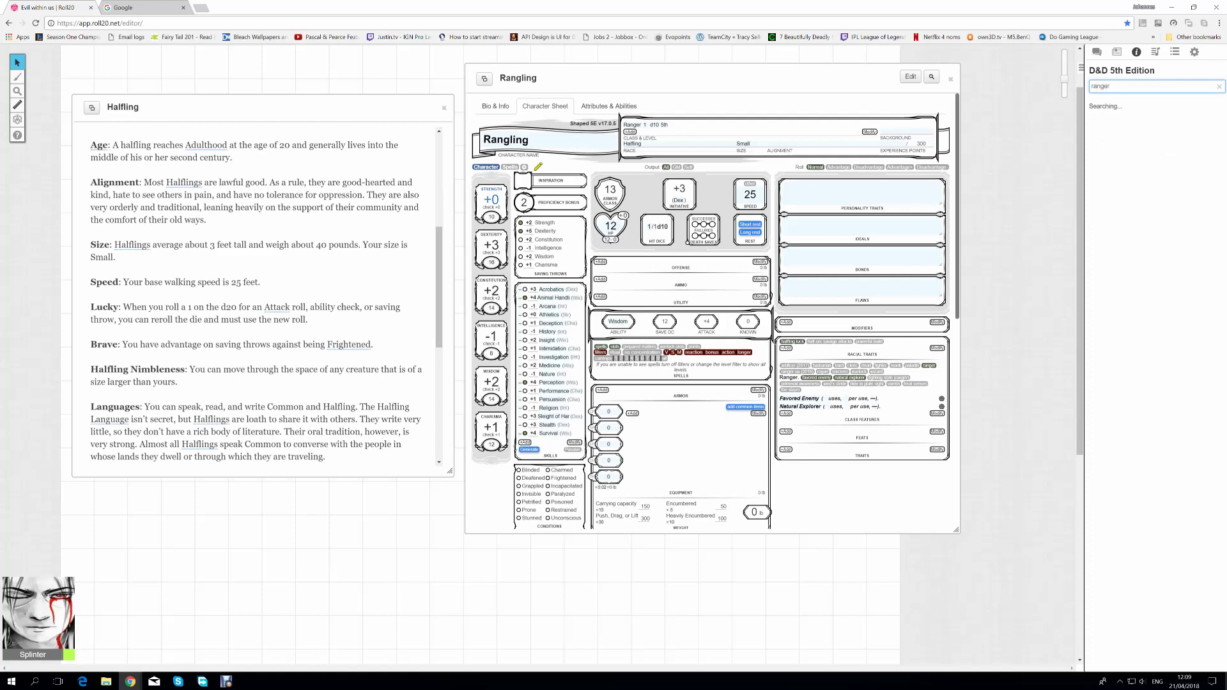
click(1118, 131)
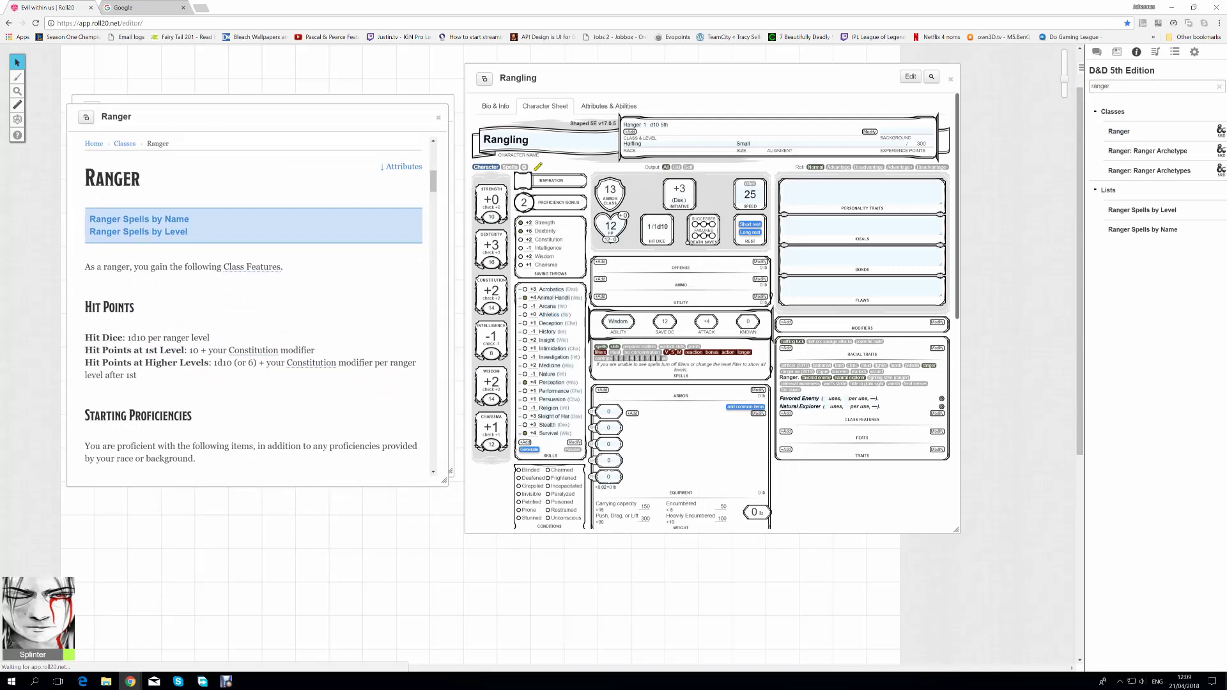
- Read the Favored Enemy and Natural Explorer descriptions in the Ranger entry, and check the Favored Enemy details on the character sheet
scroll(253, 307, down, 15)
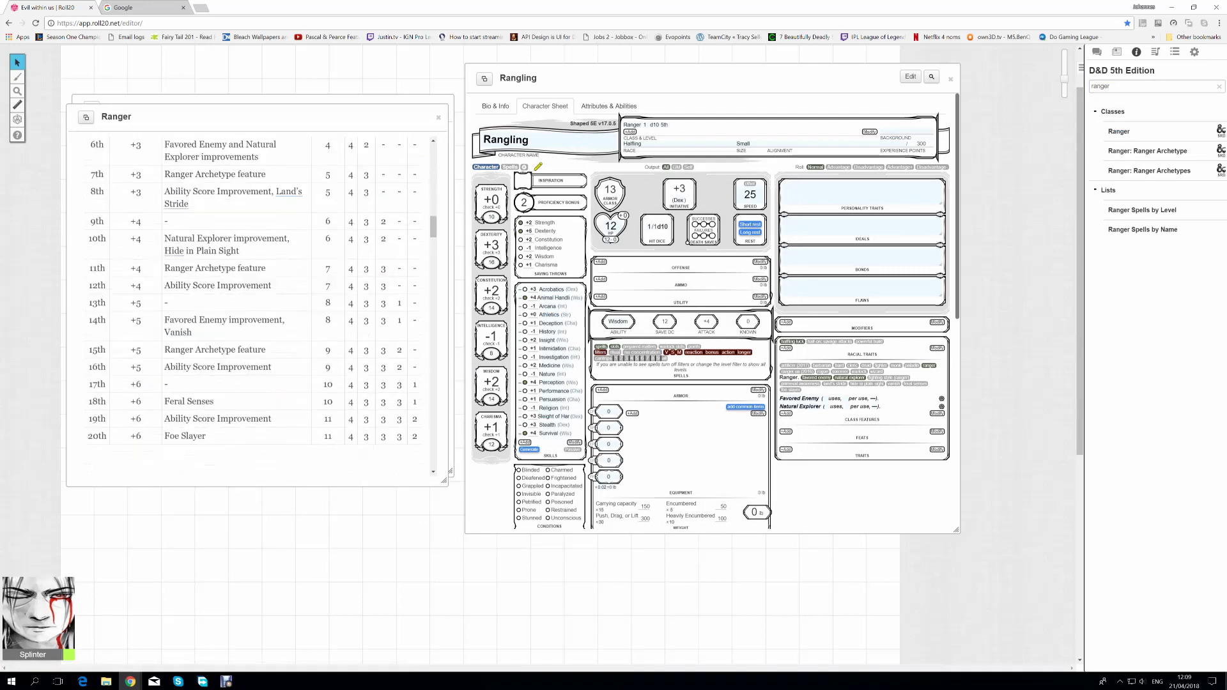
scroll(253, 306, down, 4)
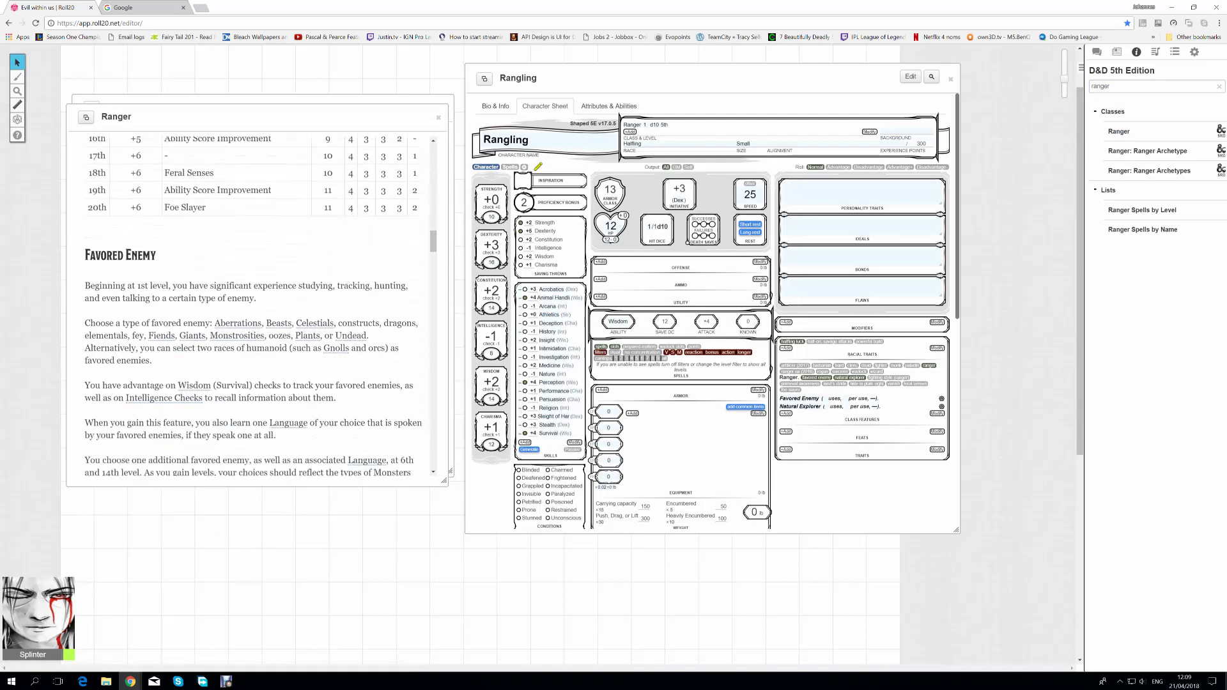
scroll(253, 307, down, 1)
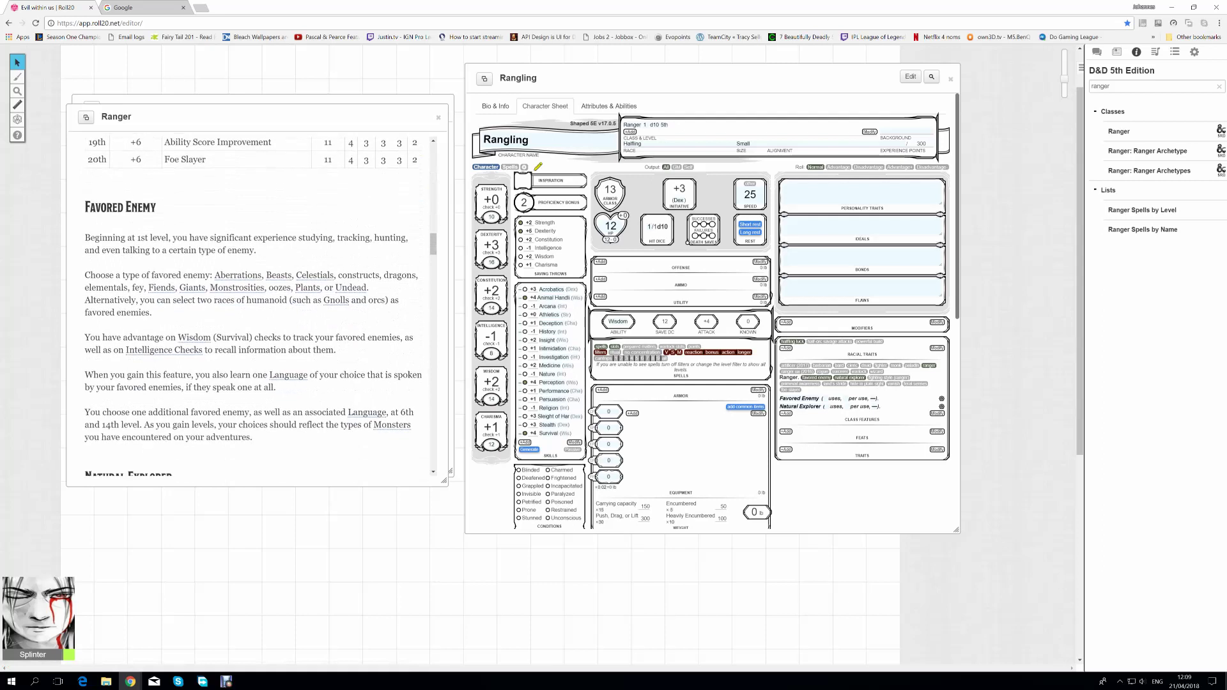
scroll(253, 307, down, 4)
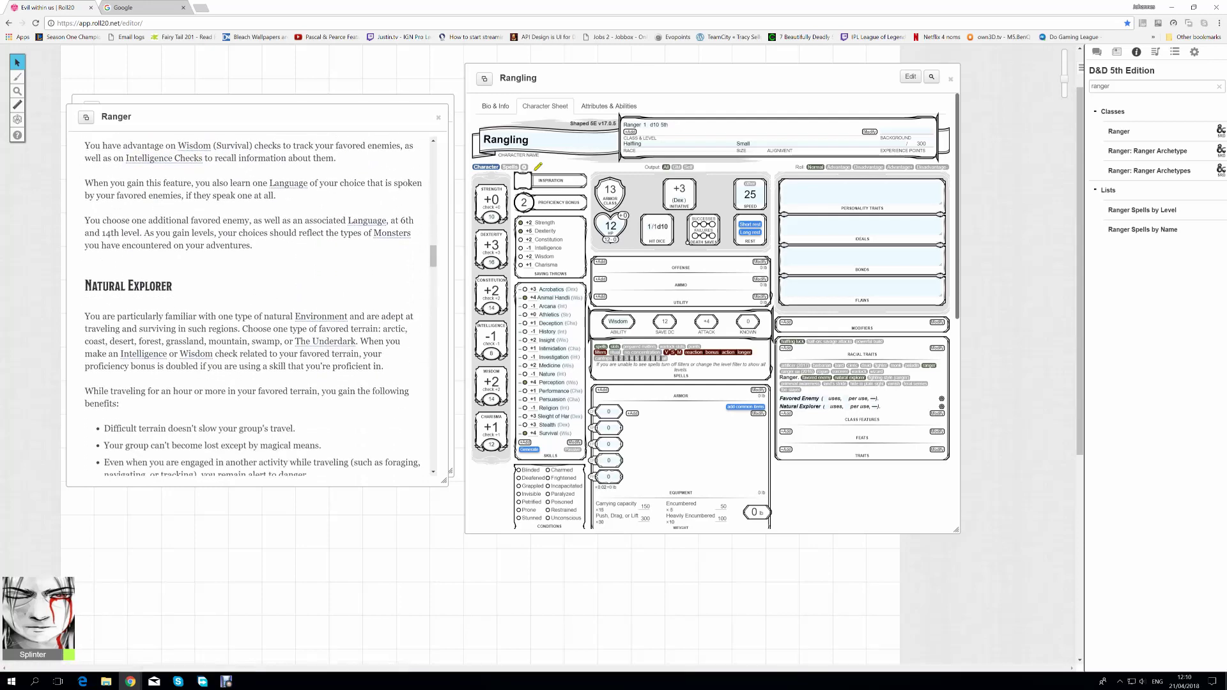
scroll(253, 306, down, 2)
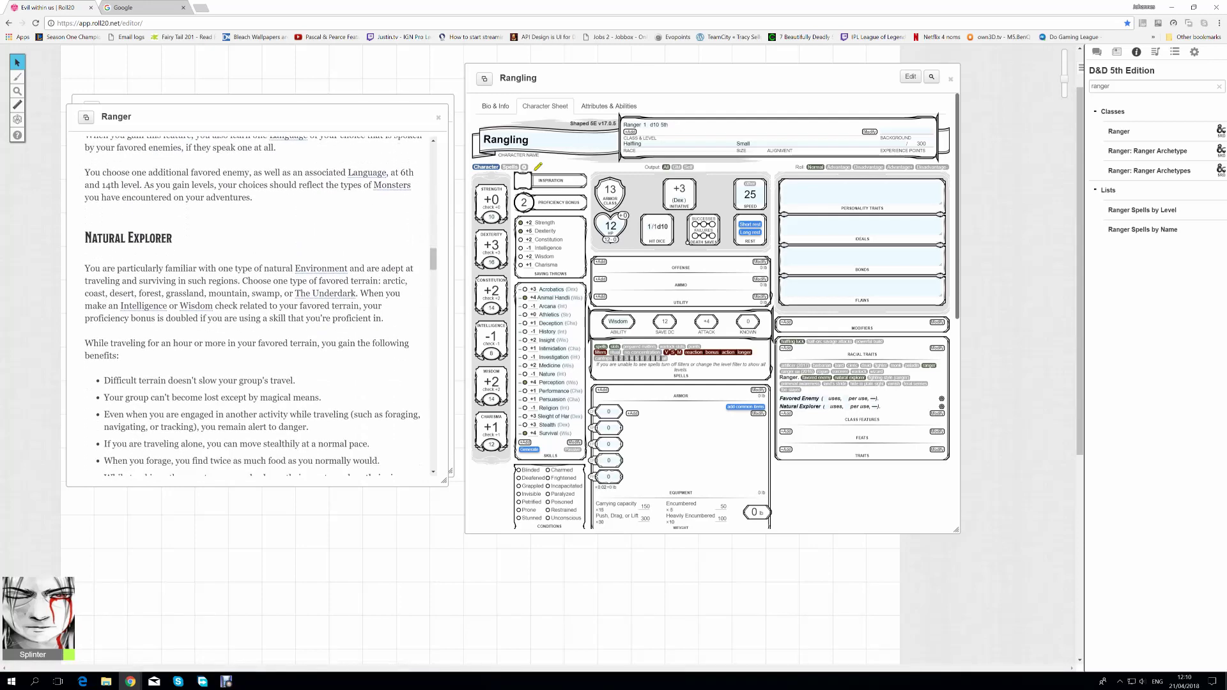
scroll(253, 306, down, 2)
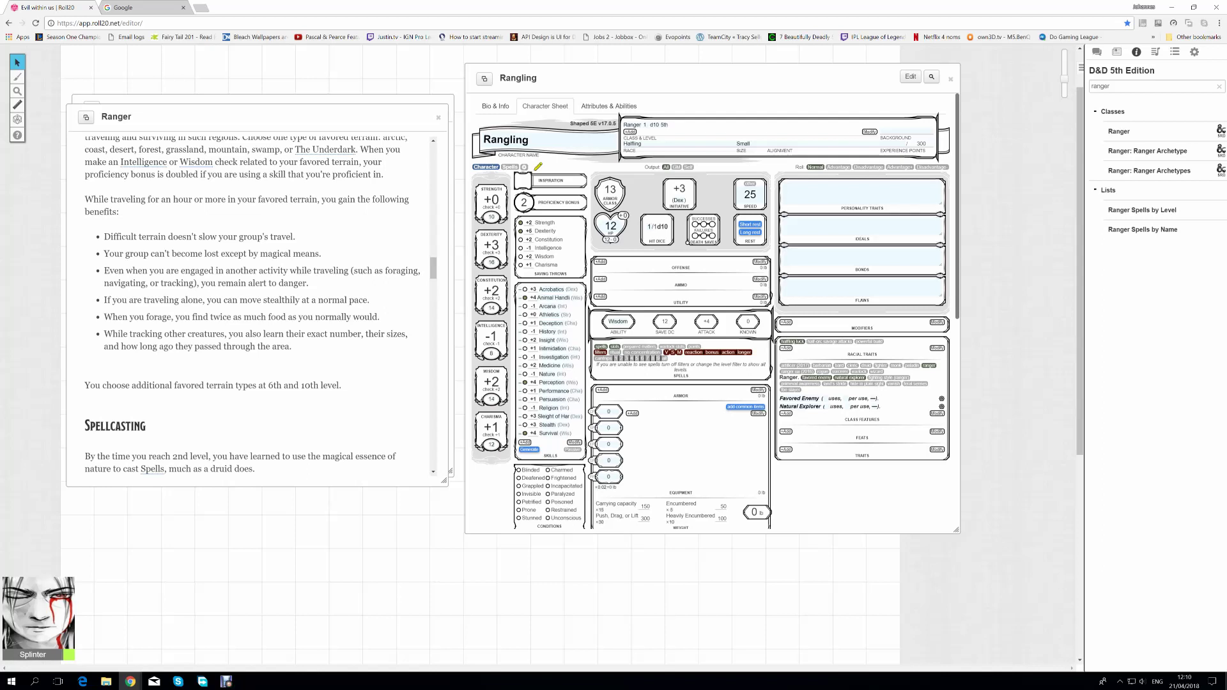
click(941, 399)
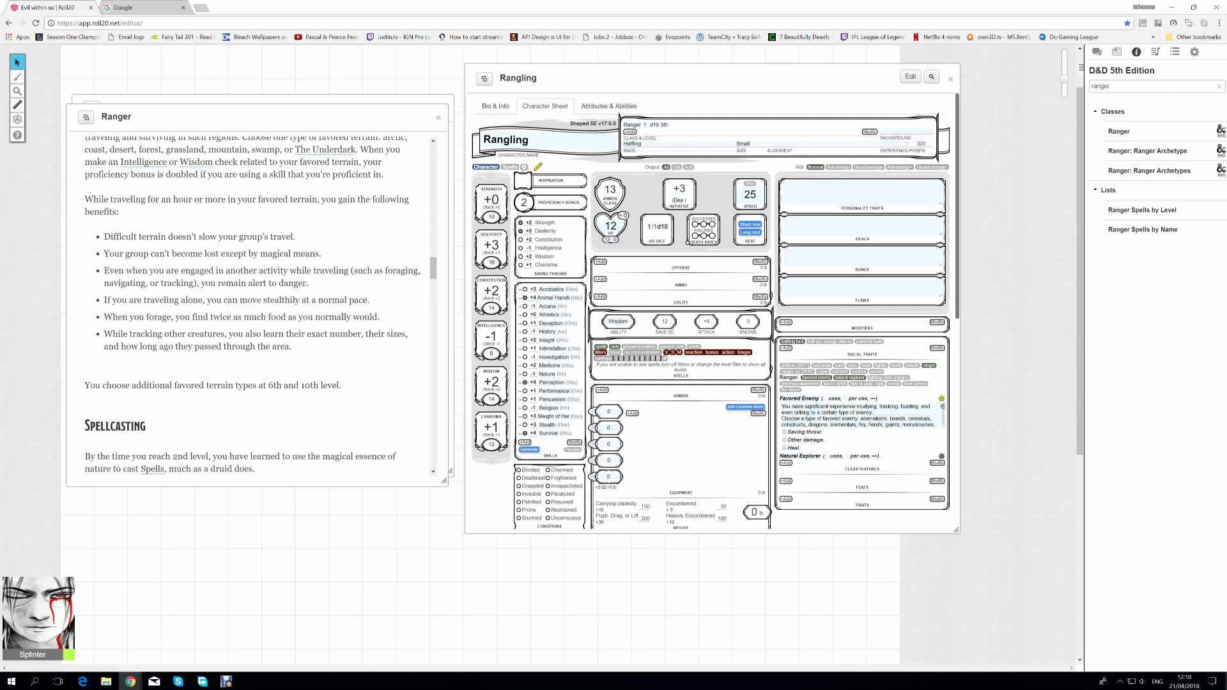
click(941, 399)
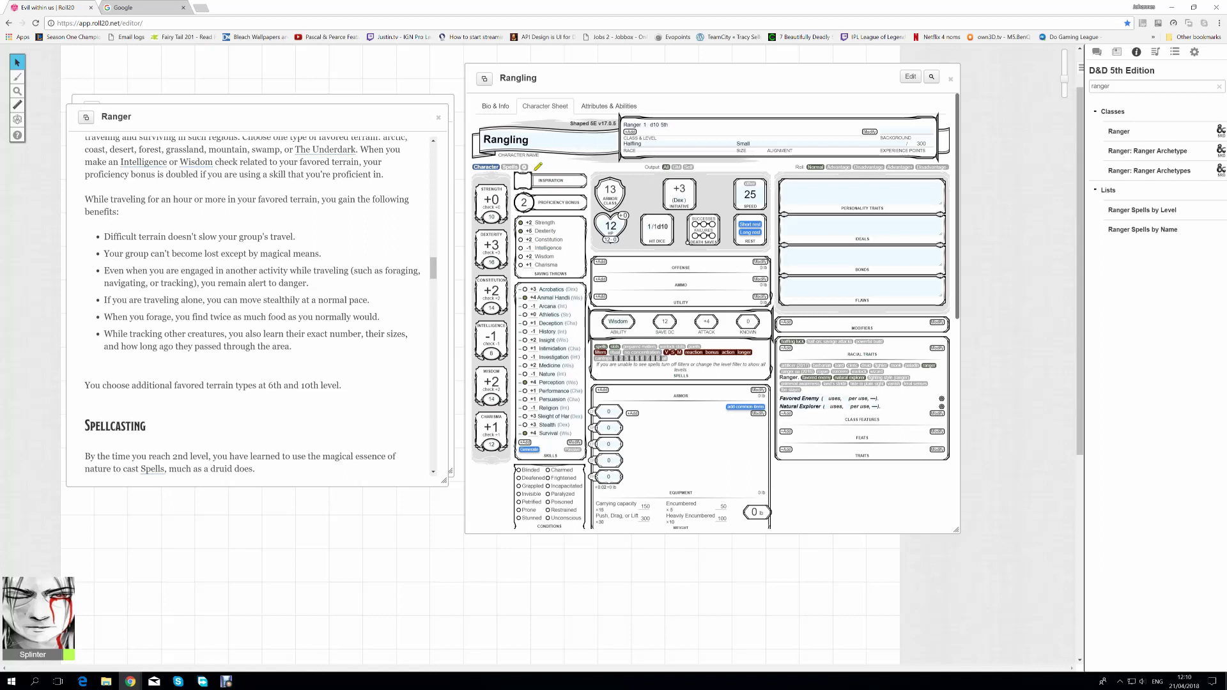
- Review the Ranger entry's Starting Equipment choices and bring the character sheet's equipment section fully into view
scroll(252, 307, up, 3)
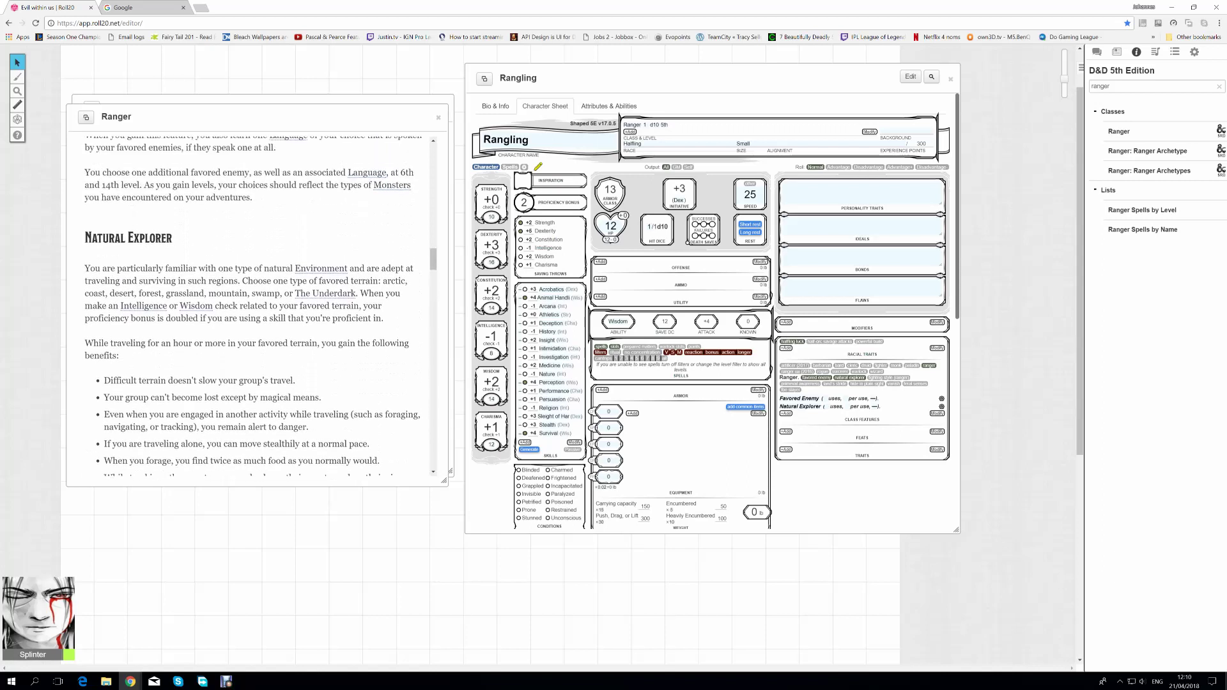
scroll(252, 307, up, 6)
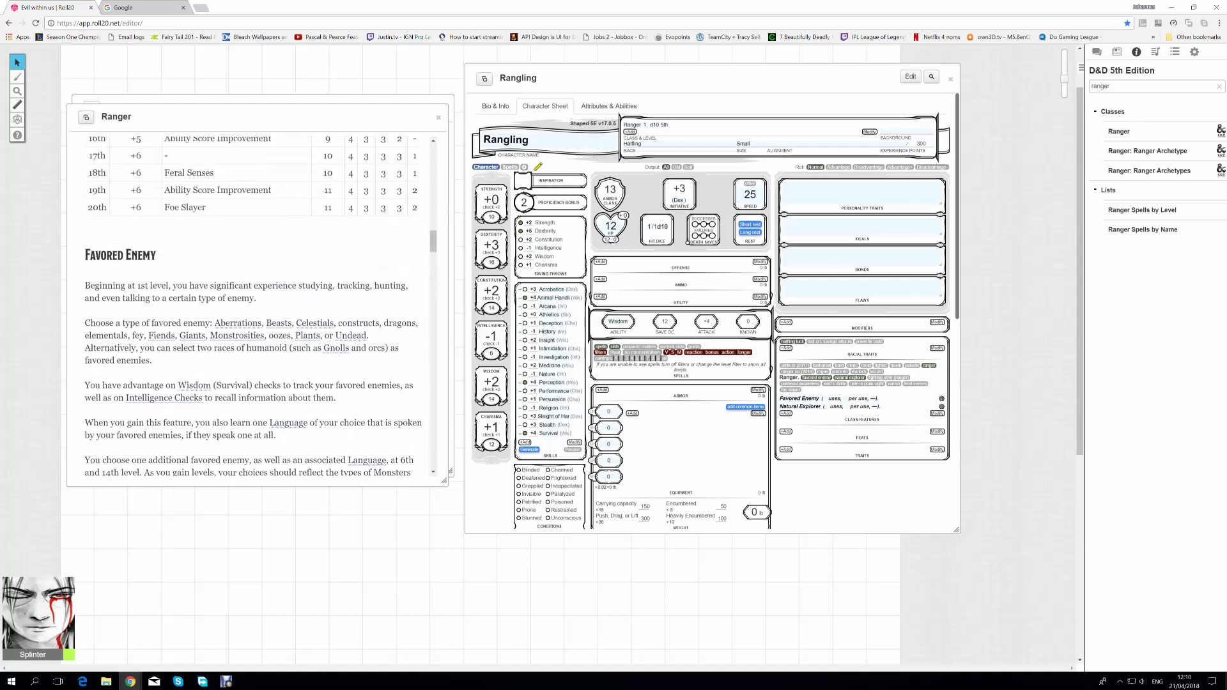
scroll(254, 307, up, 8)
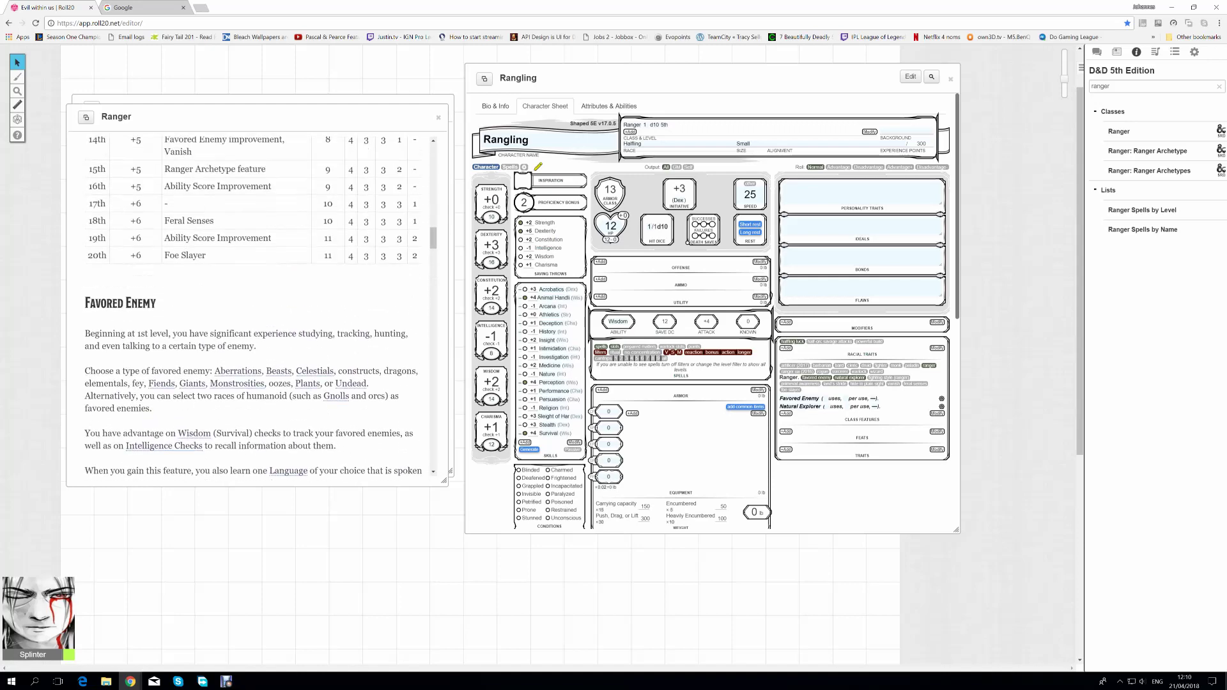
scroll(253, 307, up, 4)
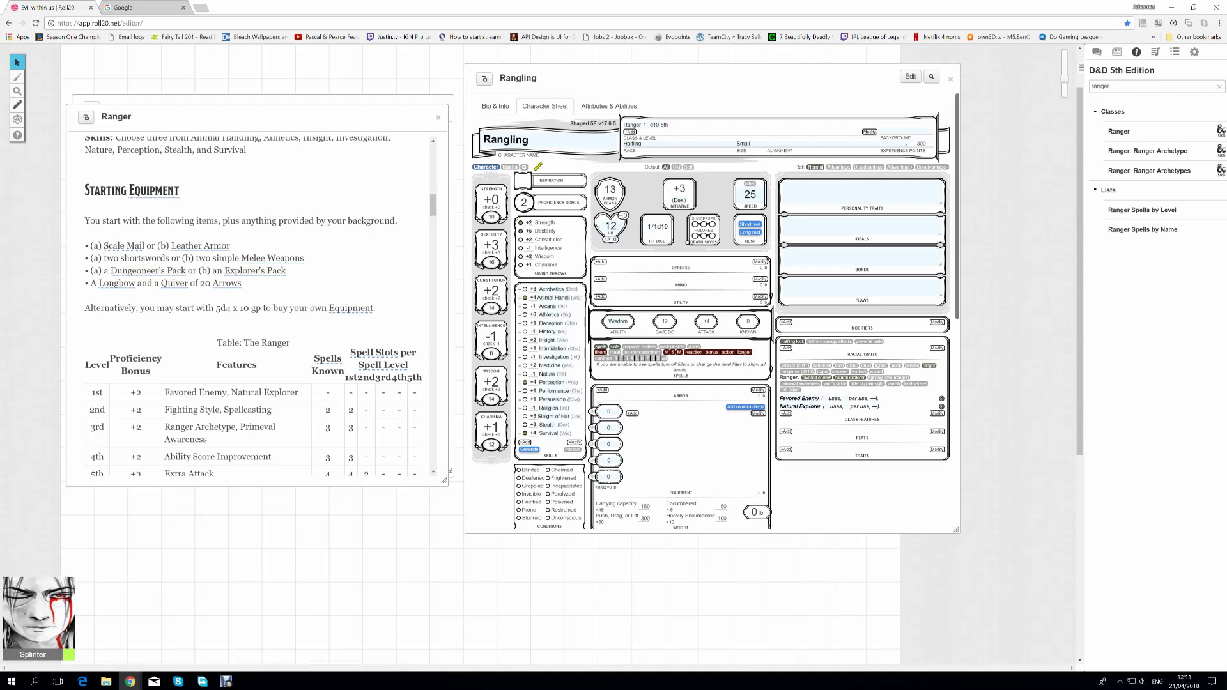
scroll(711, 311, down, 2)
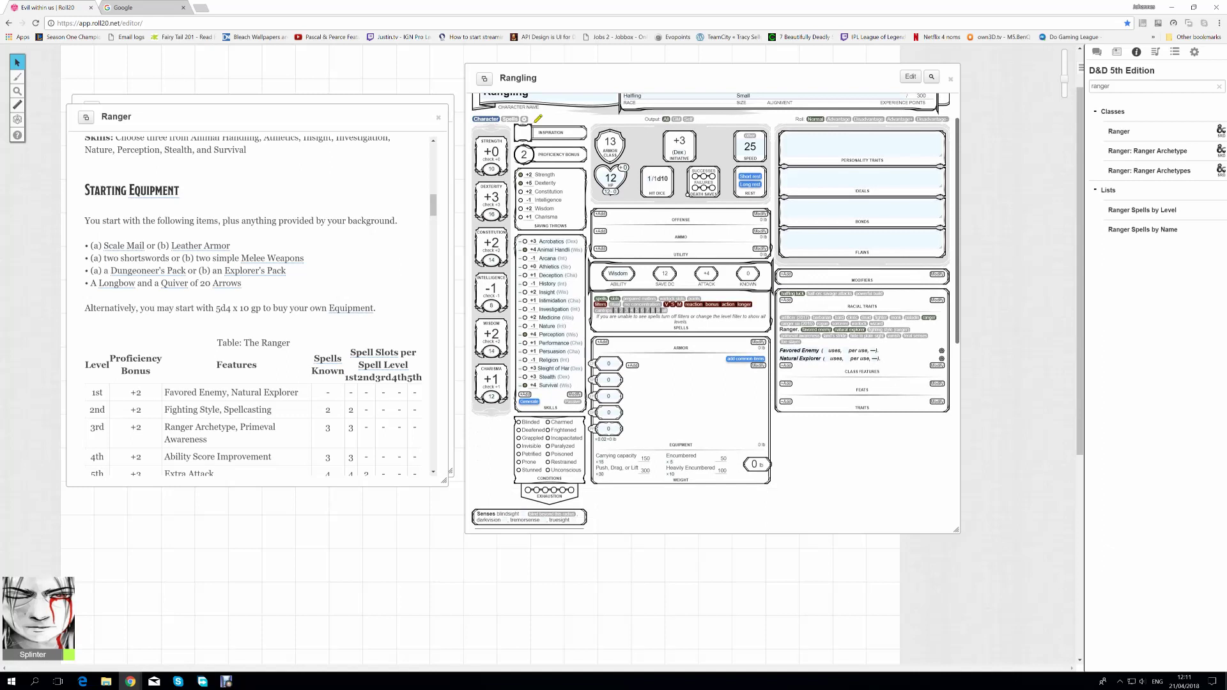
- Search the compendium for "scale mail" and add the plain Scale Mail item to the Rangling character sheet
click(1112, 86)
drag(1112, 86, 1092, 86)
text(scale mail)
key(Return)
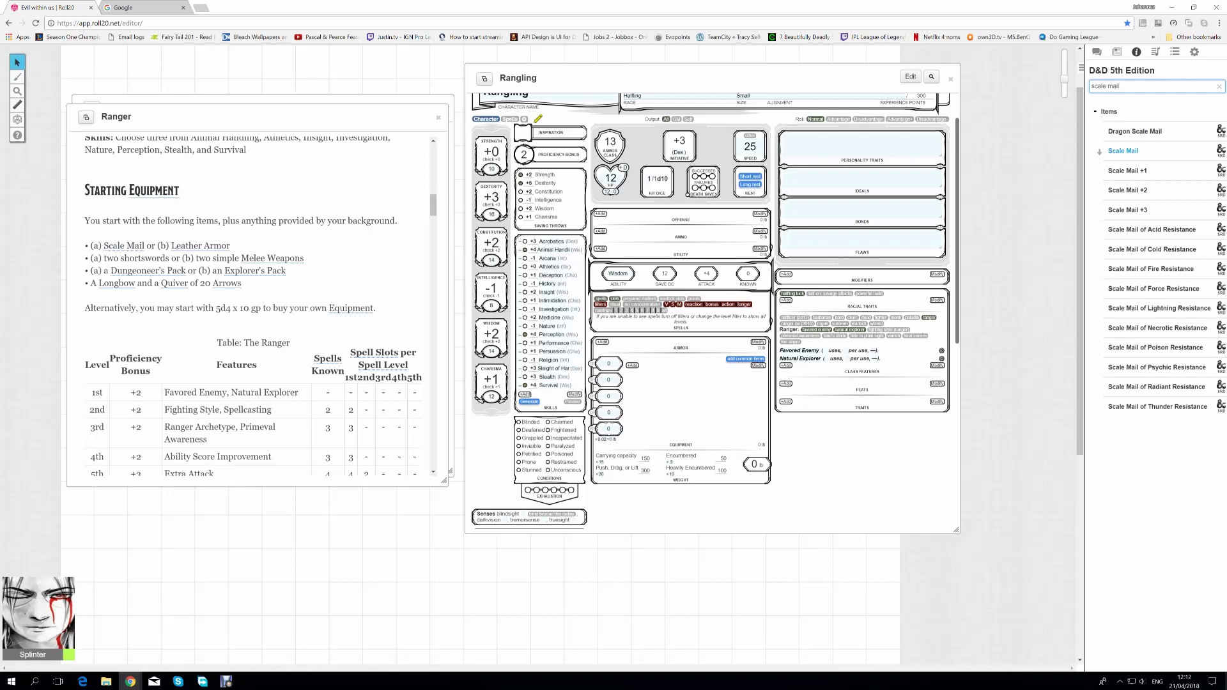
drag(1118, 151, 732, 245)
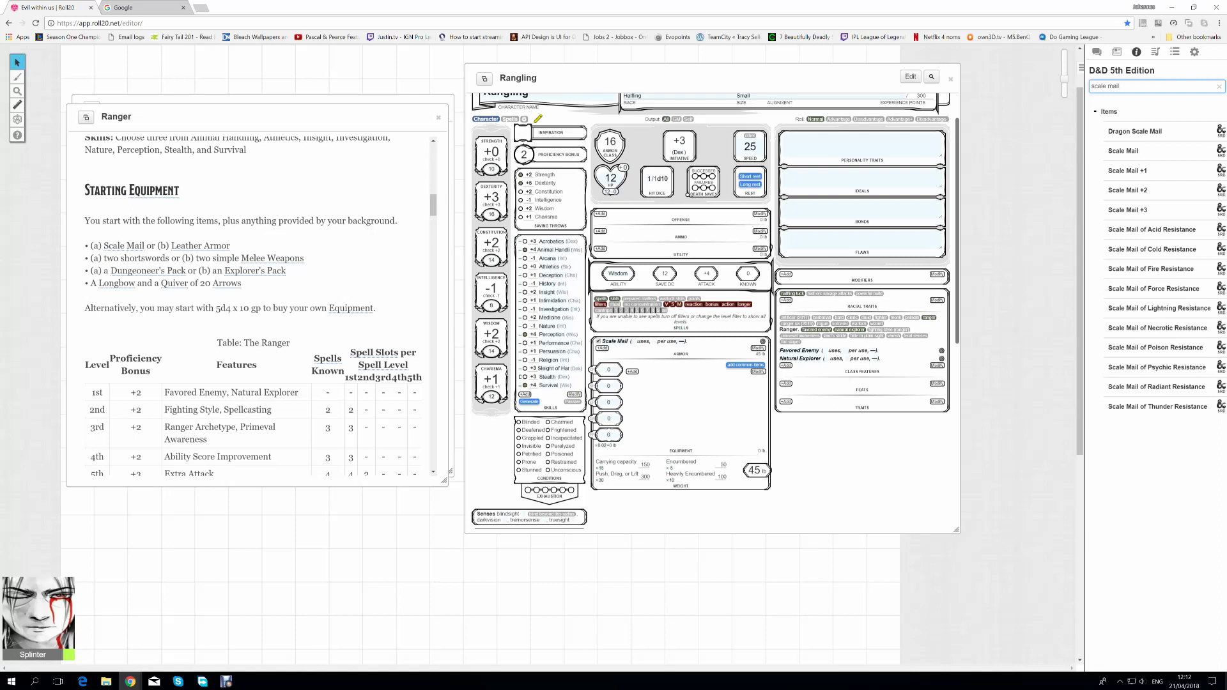
- Find "shortsword" in the compendium, add the plain Shortsword to the sheet, and check its attack details
scroll(713, 311, down, 1)
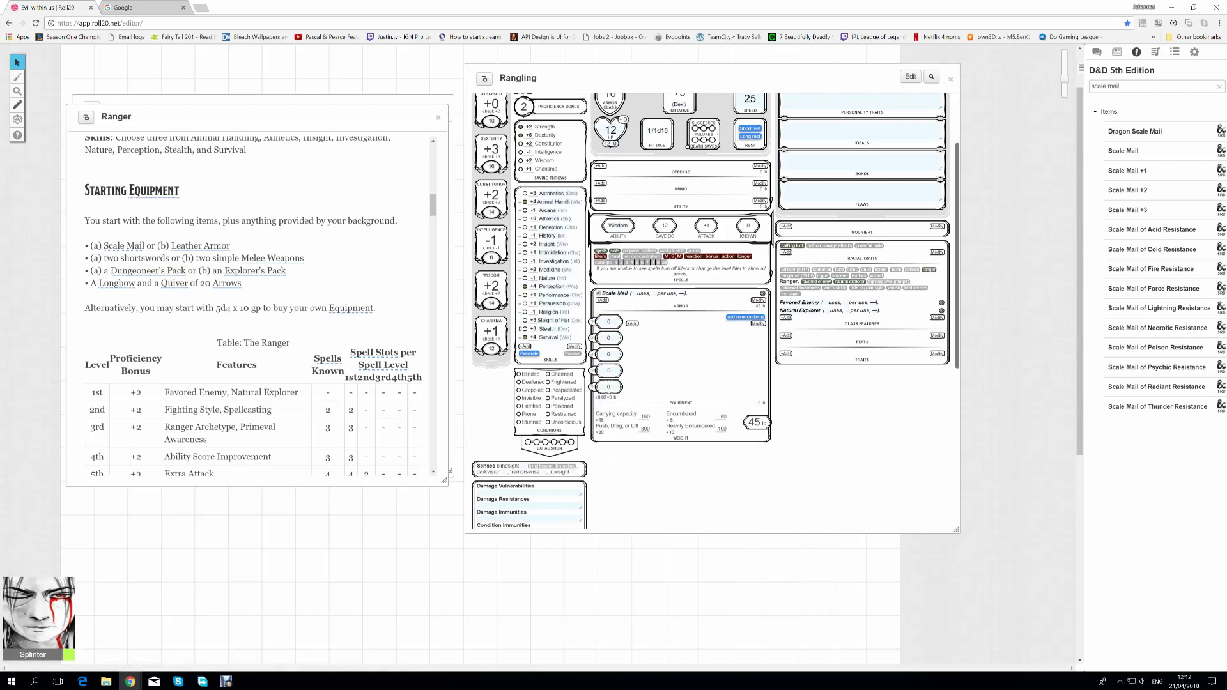
drag(1120, 86, 1094, 86)
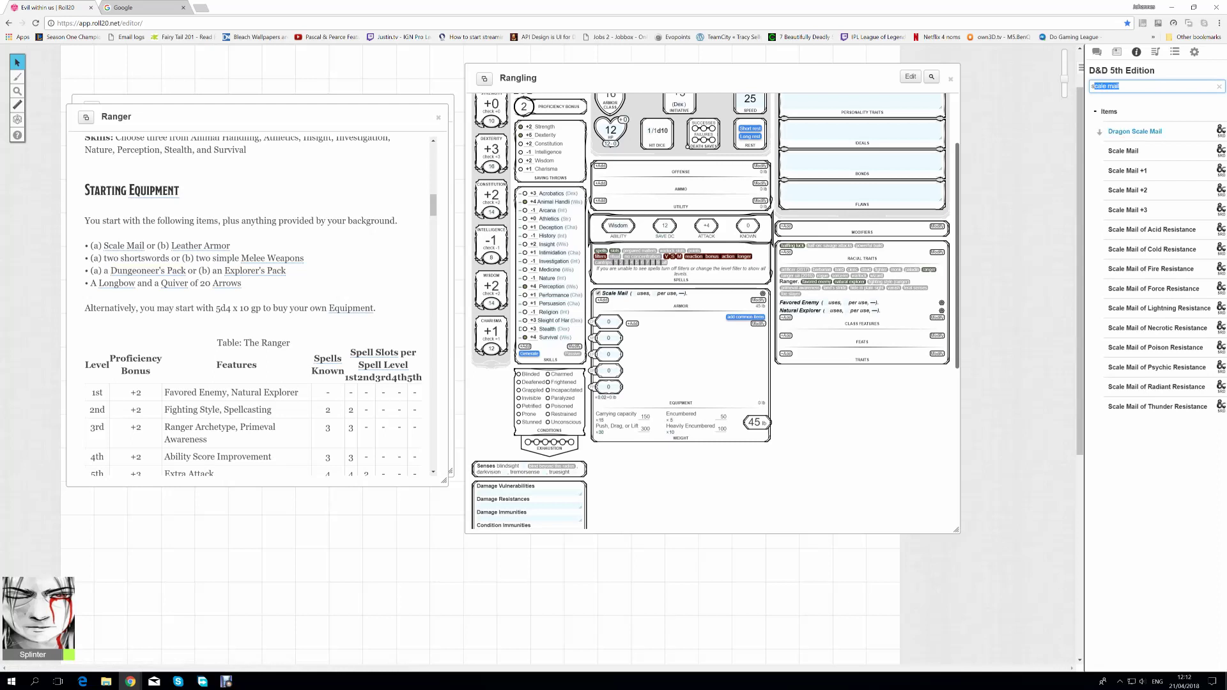
text(hortsword)
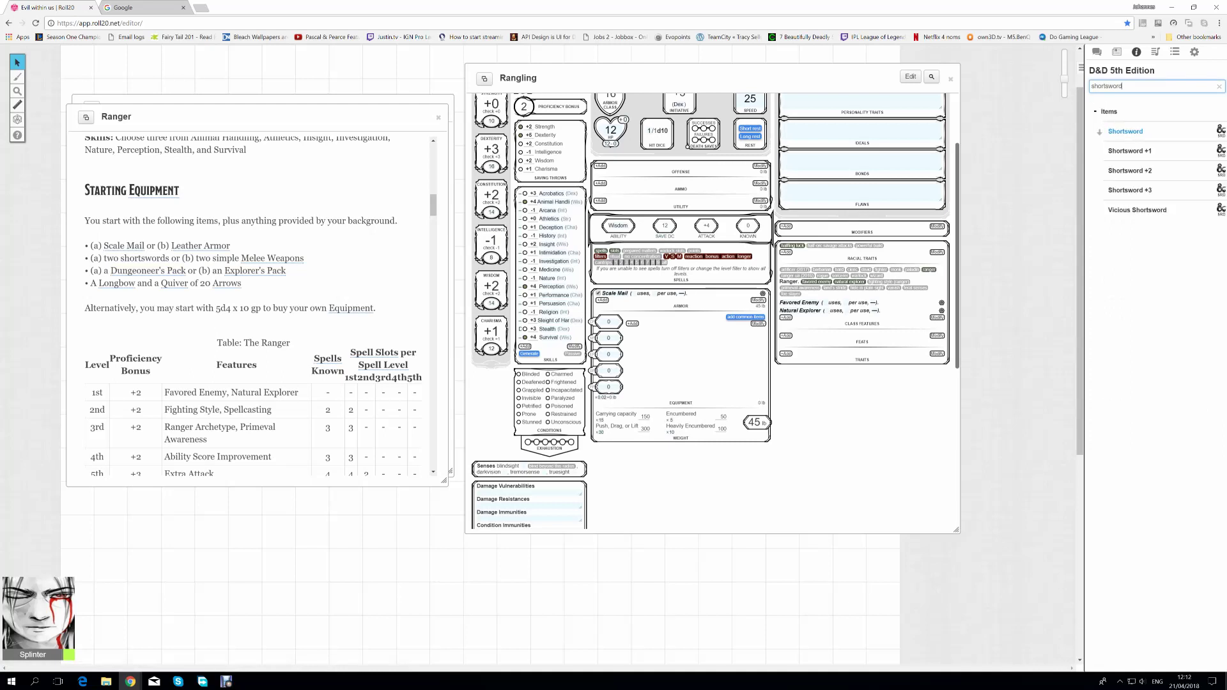
drag(1099, 131, 674, 193)
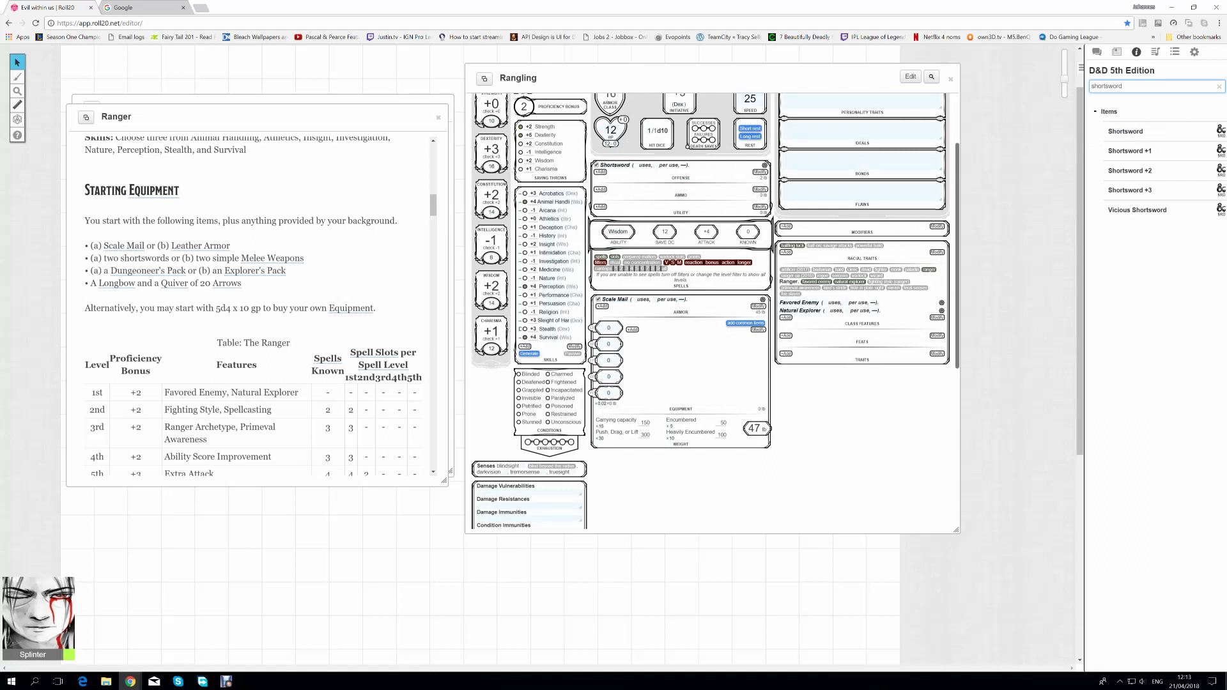
click(764, 165)
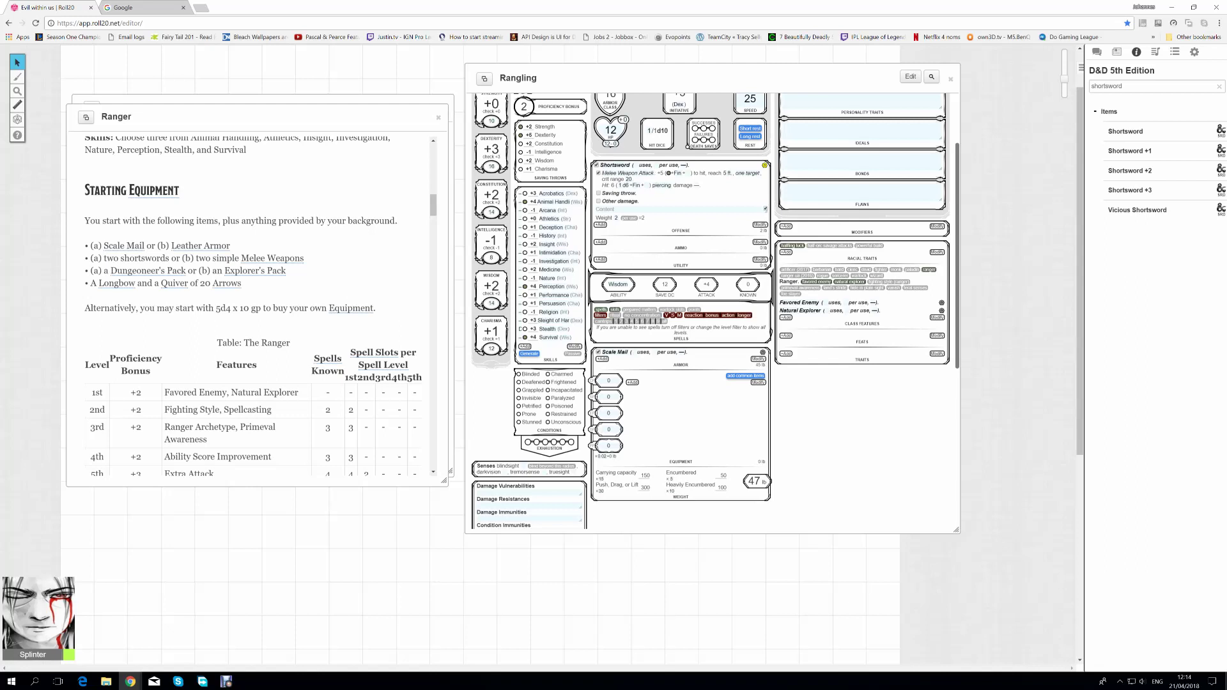
click(764, 165)
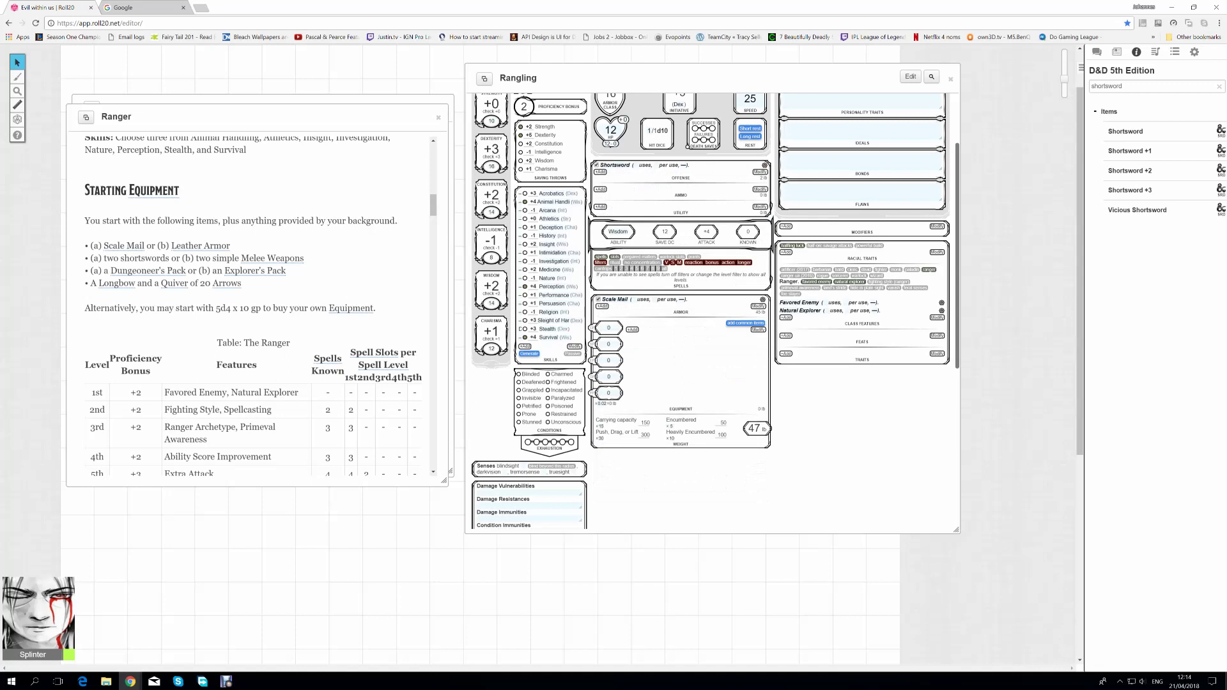
- Search the compendium for "longbow" and add the plain Longbow to the character sheet
double_click(1107, 86)
text(longbow)
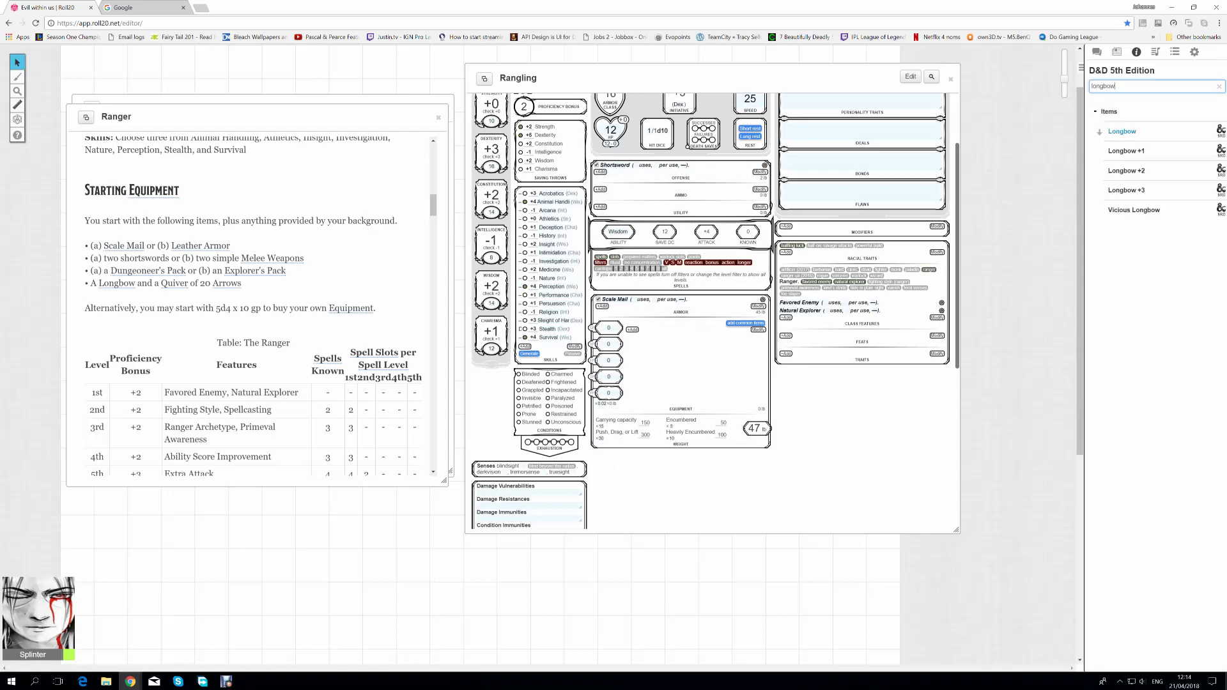
drag(1101, 132, 722, 259)
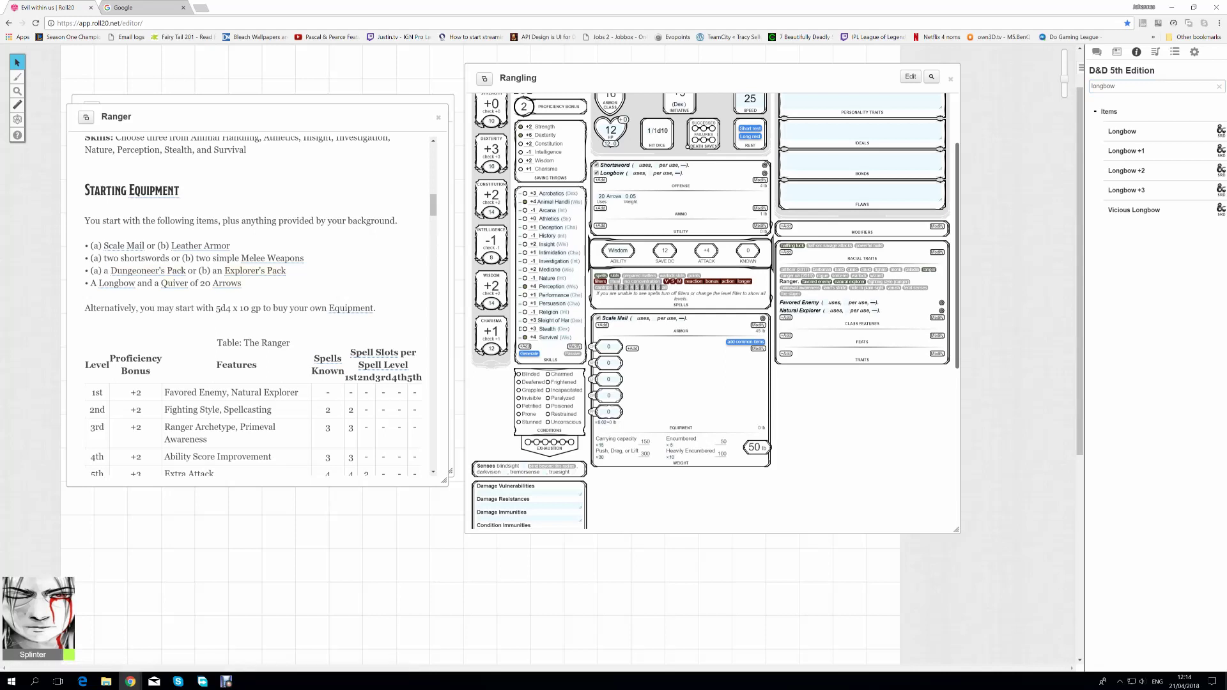
- Search the compendium for "explorer", add the Explorer's Pack to the sheet, and look at its item details
drag(1116, 87, 1092, 86)
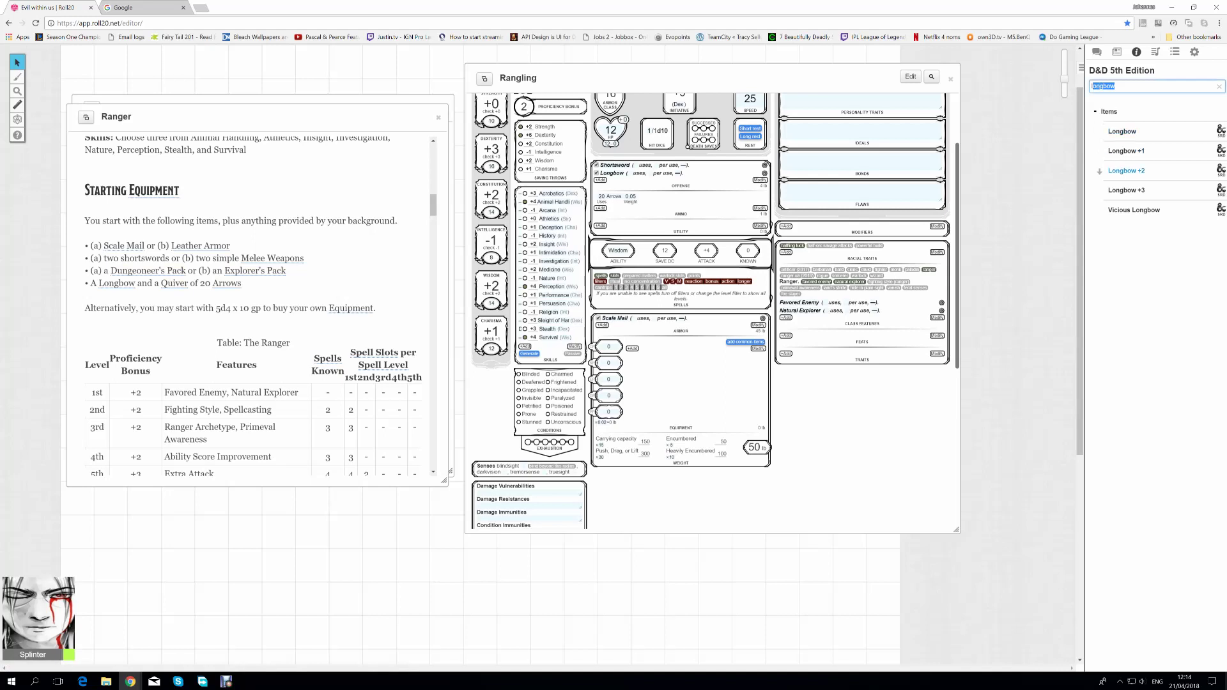
text(explorer)
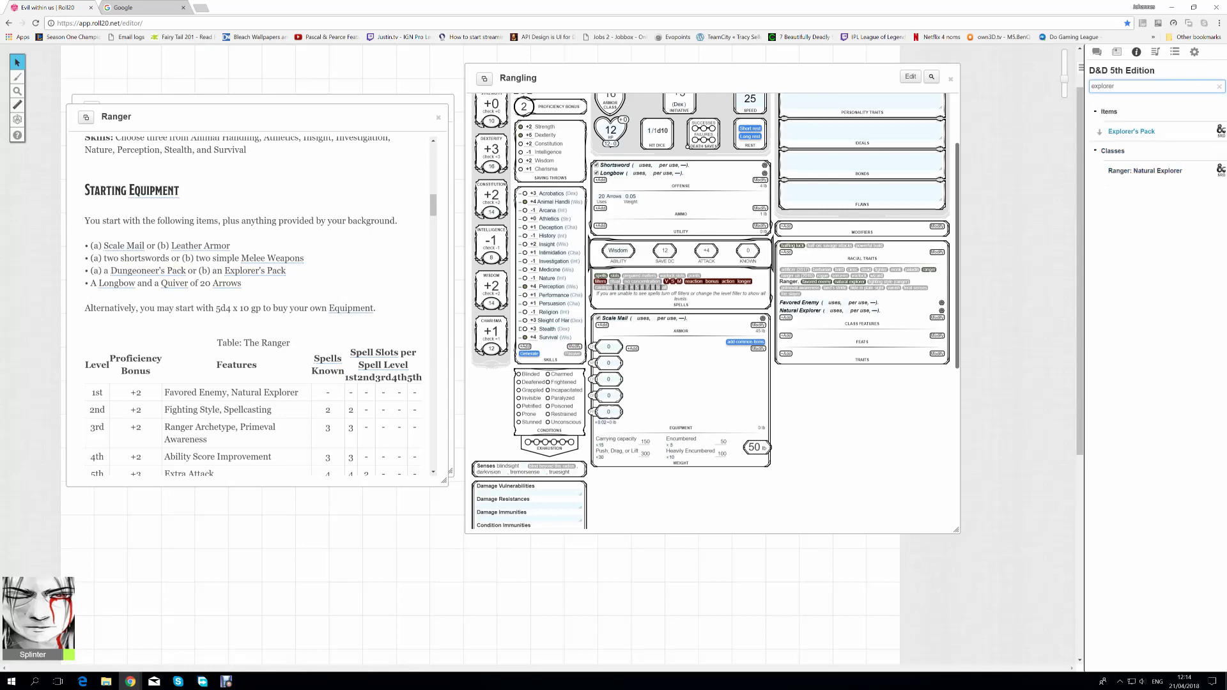
drag(1125, 131, 690, 230)
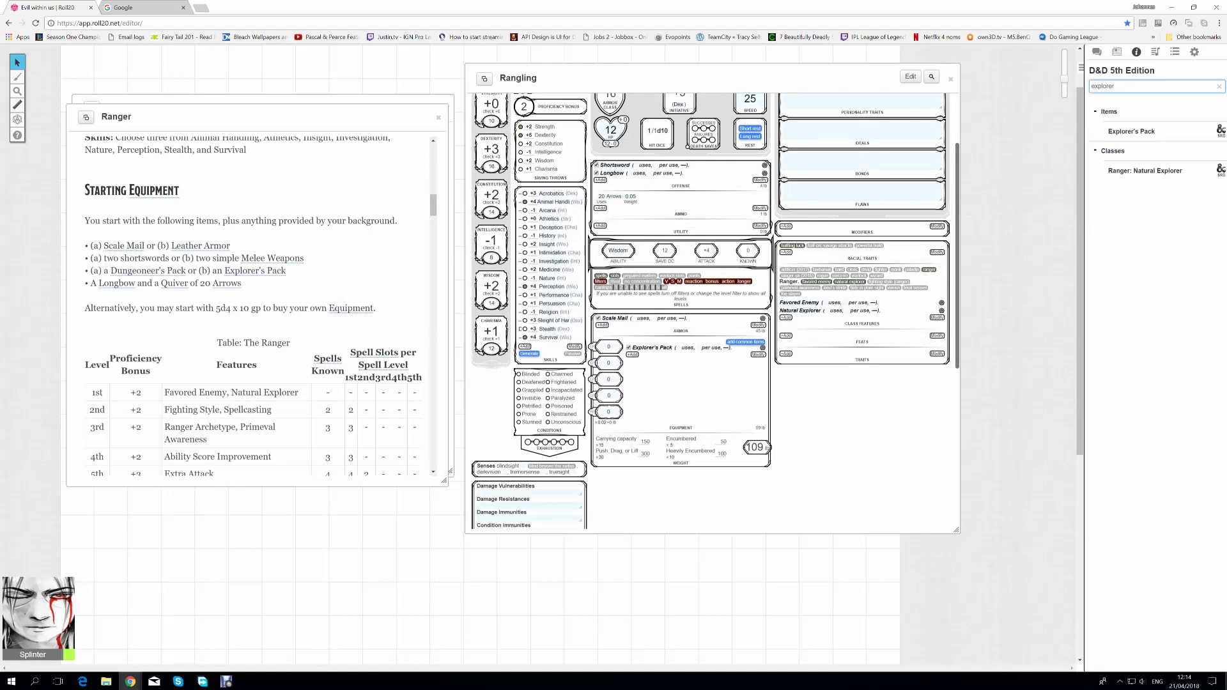
click(762, 348)
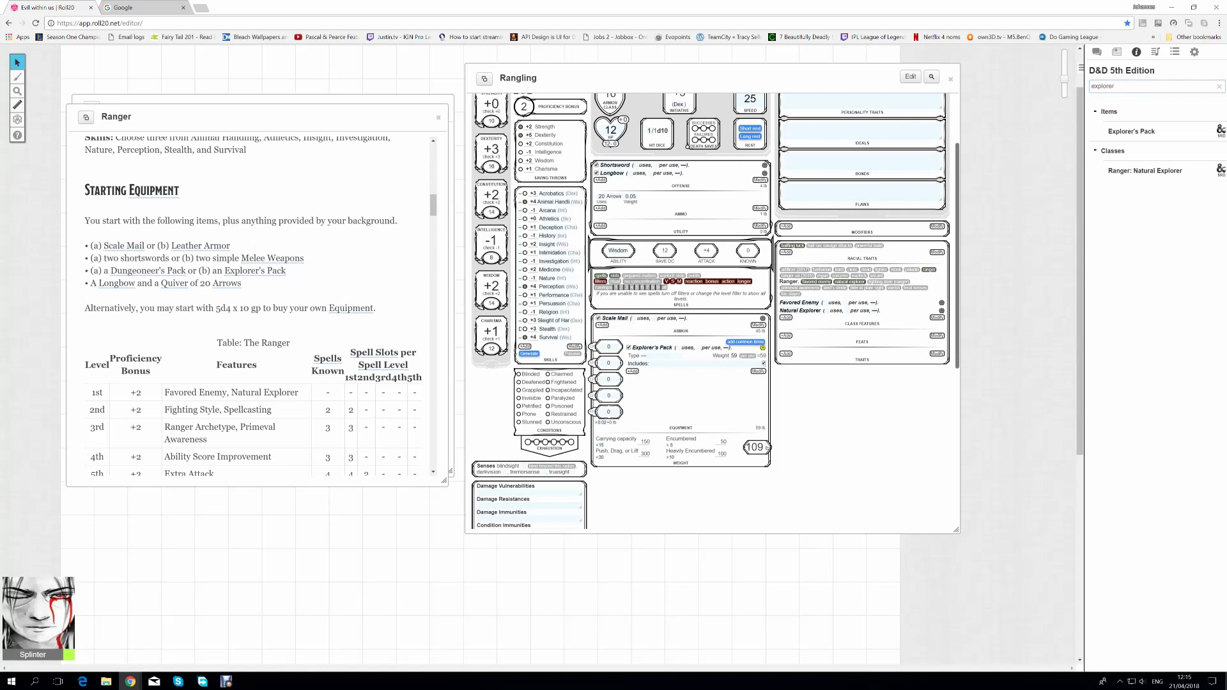
click(762, 348)
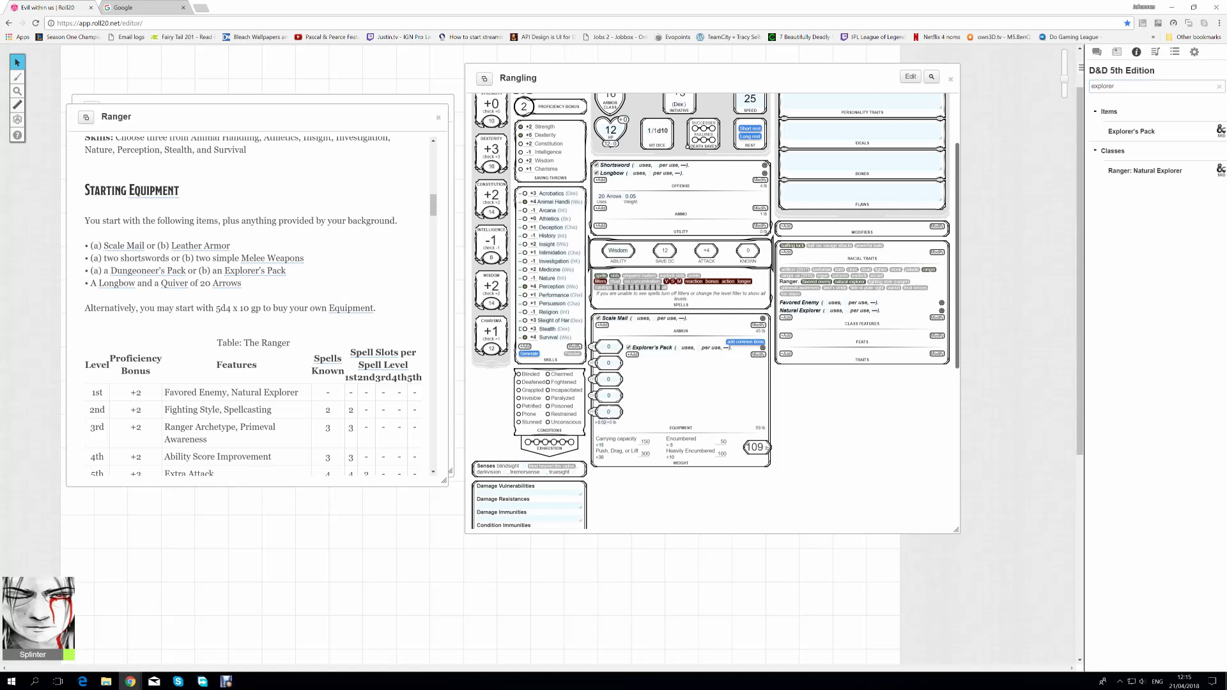
- Review the sheet's equipment, class features and proficiencies in display and edit modes, and return the sheet to display mode
scroll(712, 311, up, 3)
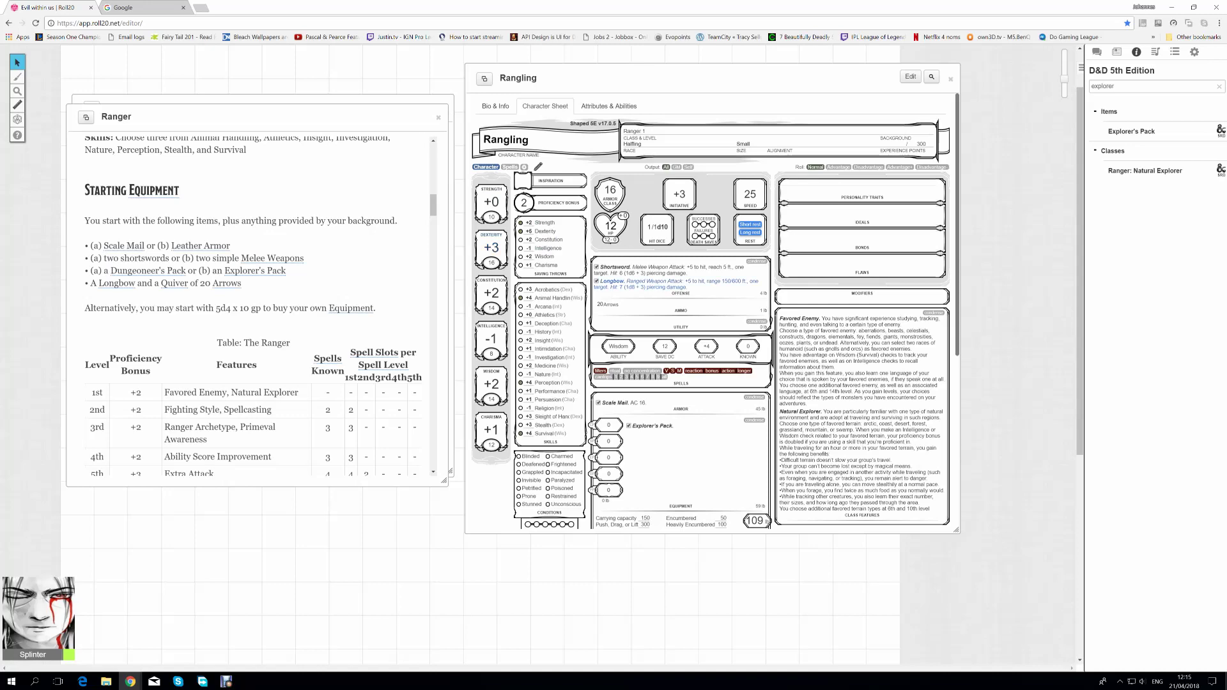
scroll(711, 311, down, 3)
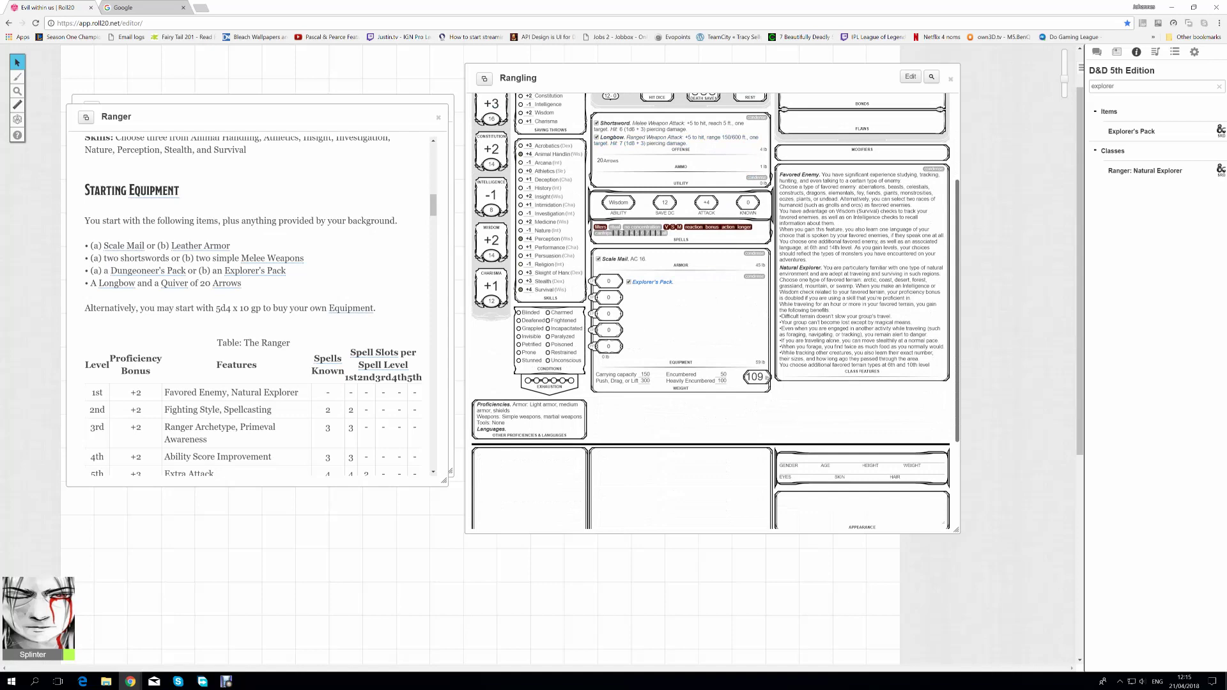
scroll(711, 311, up, 3)
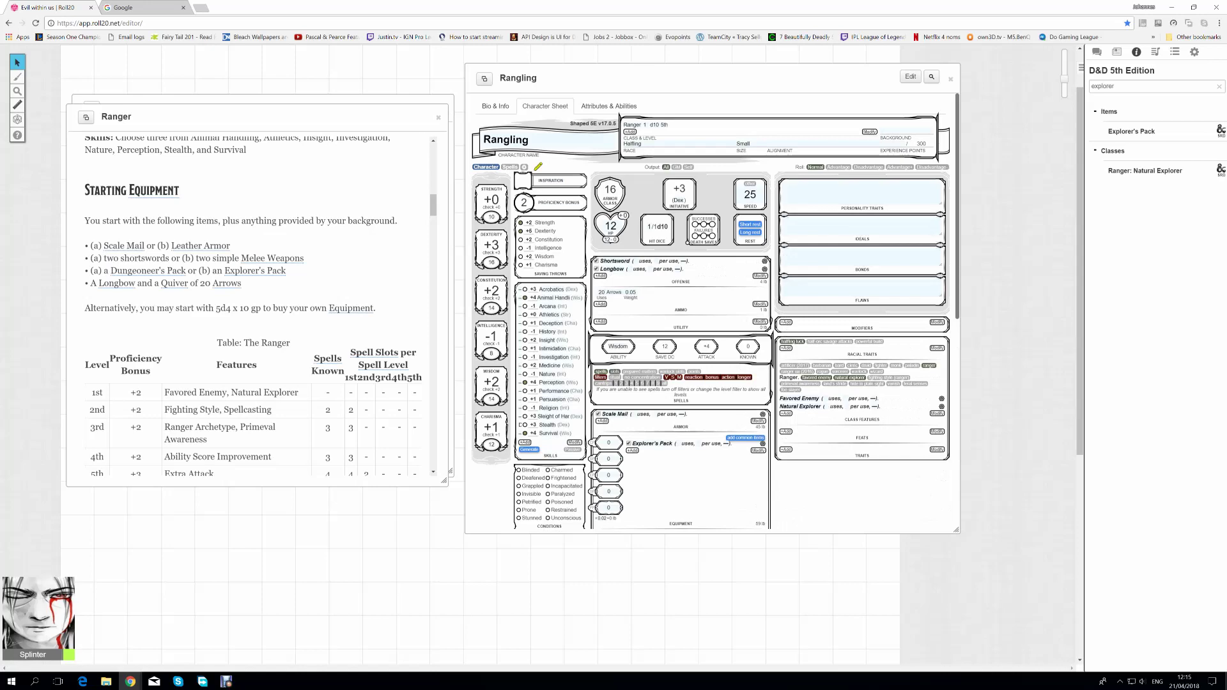
scroll(711, 311, down, 3)
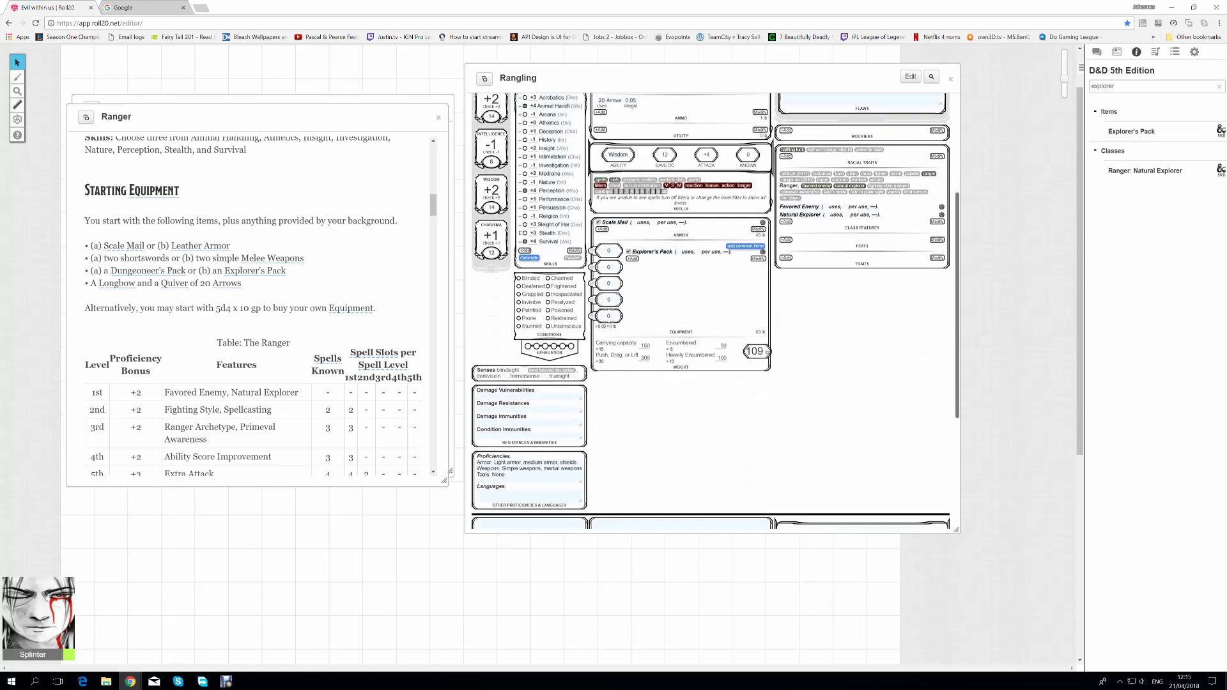
scroll(711, 311, up, 3)
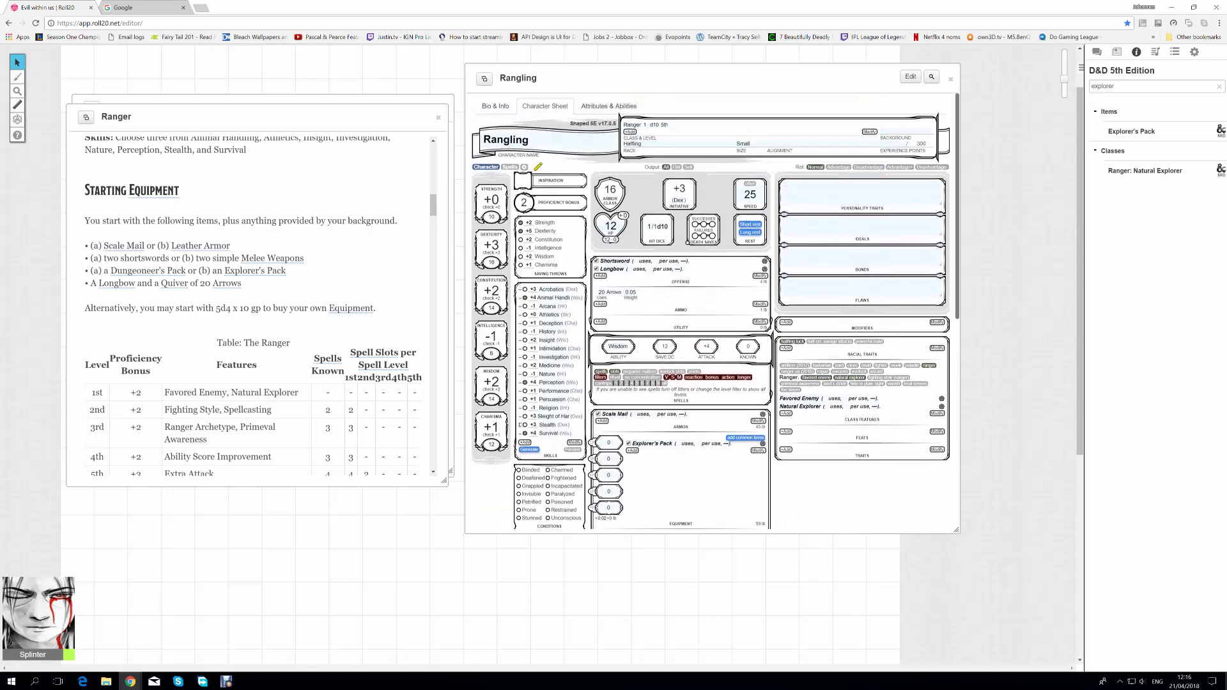
click(538, 166)
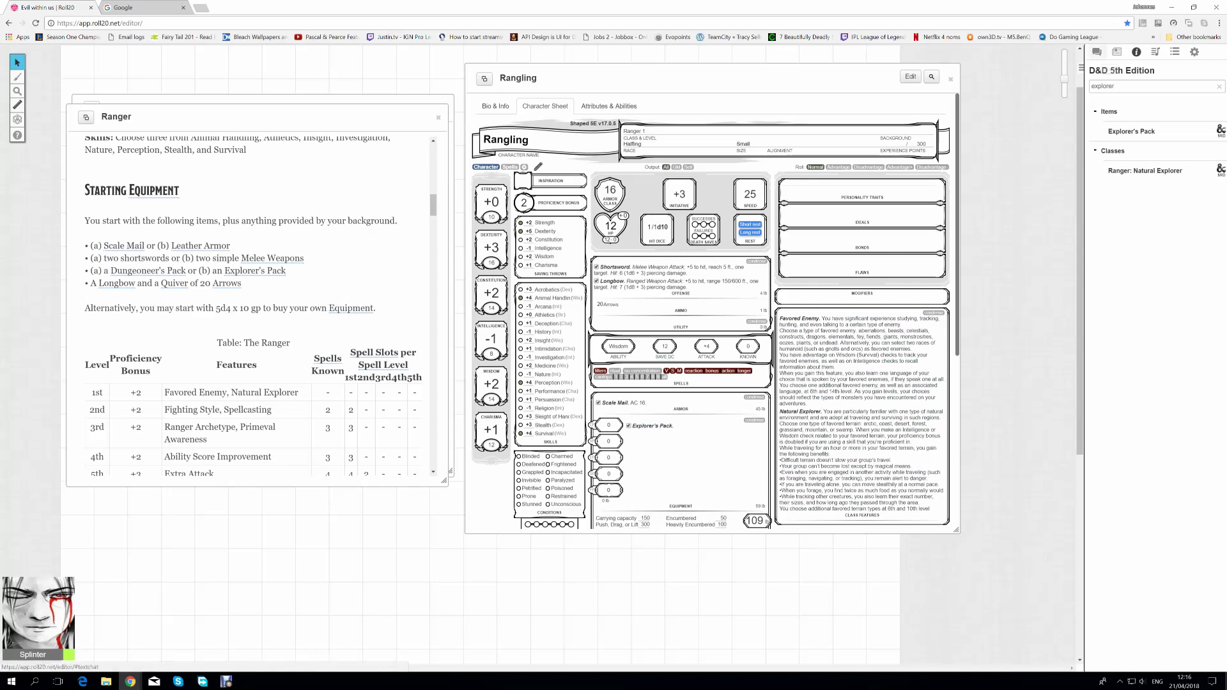
- Show the chat and send it the Favored Enemy description, the Explorer's Pack contents and a Shortsword attack roll from the sheet
click(1097, 53)
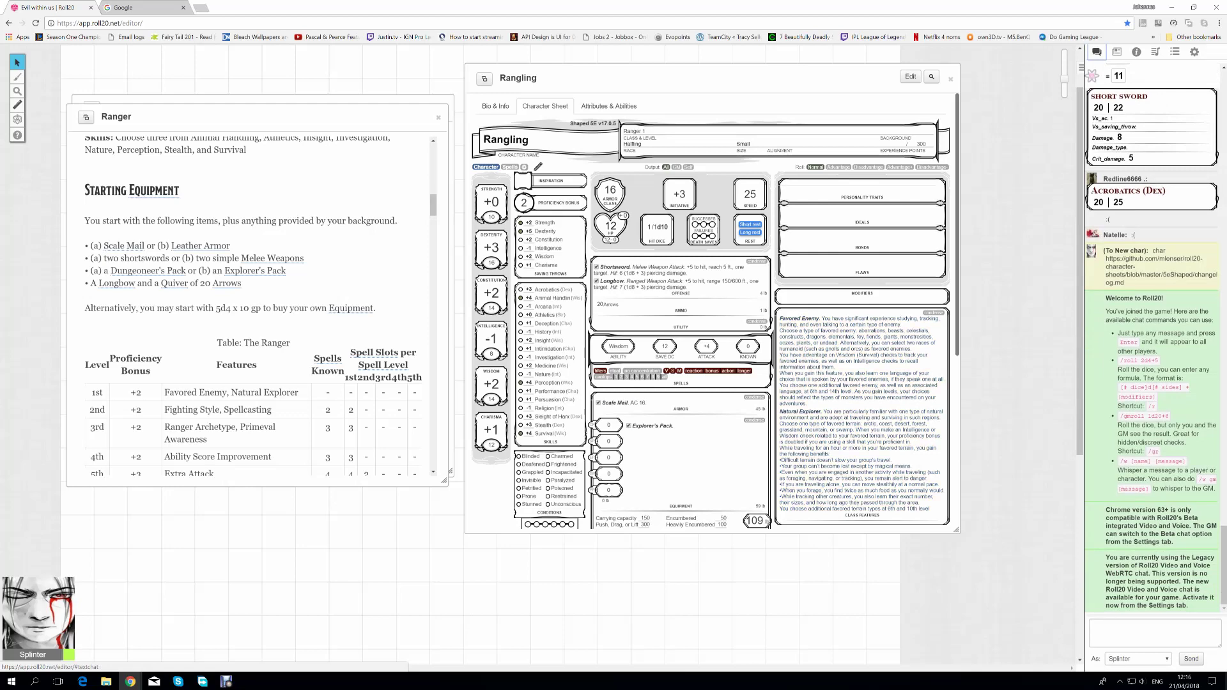
click(799, 318)
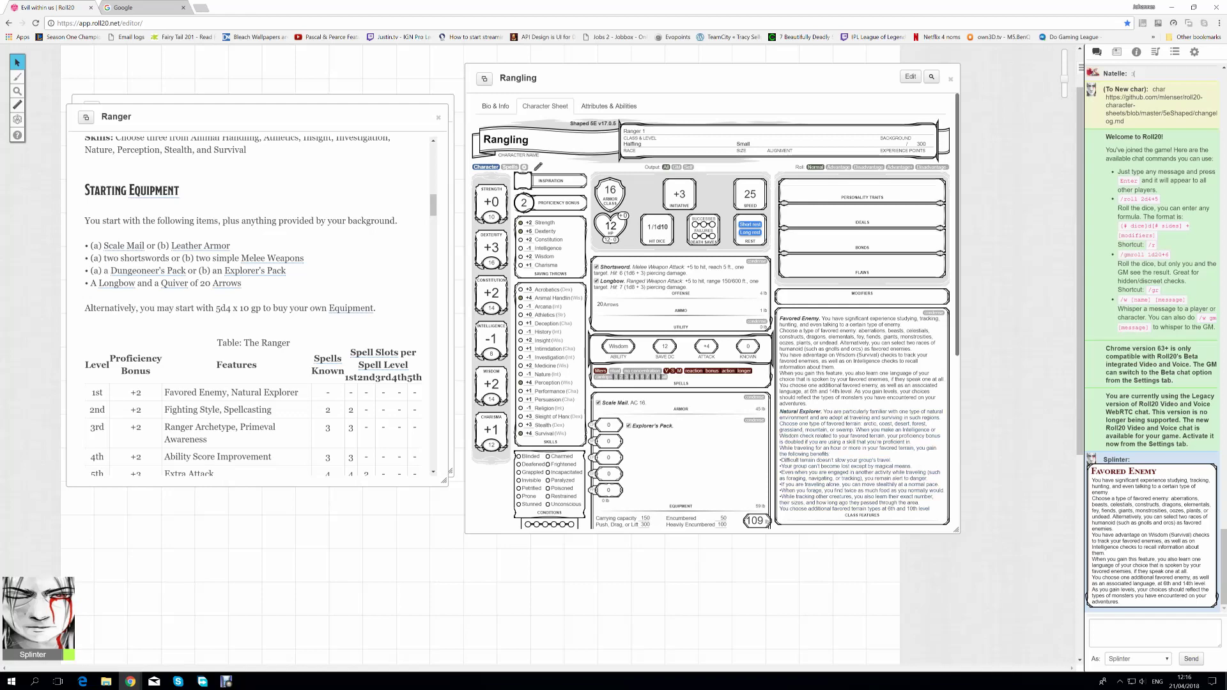
click(652, 425)
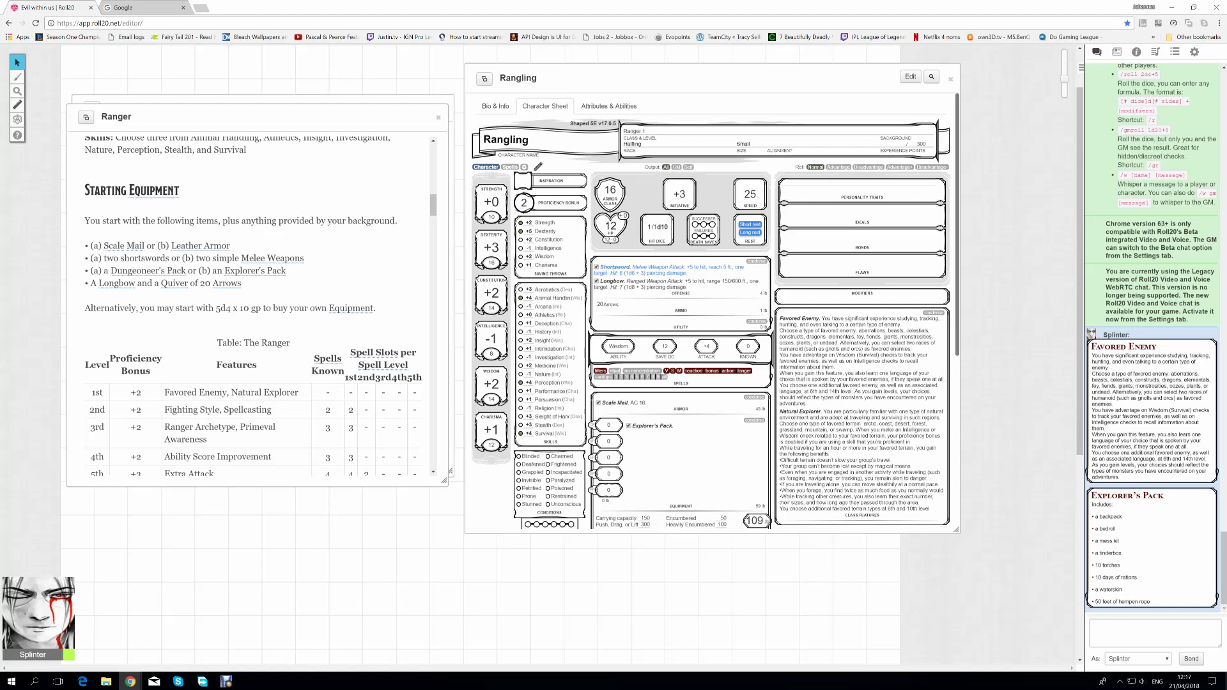
click(614, 267)
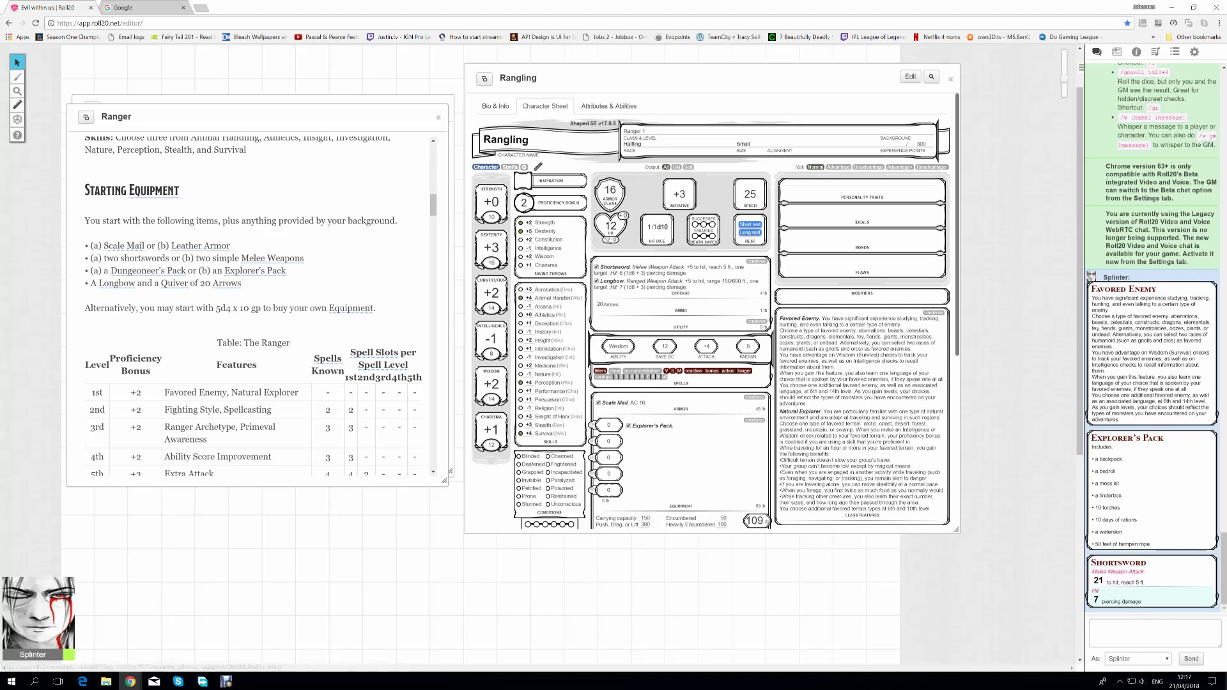
mouse_move(1098, 580)
- Close the Ranger and Halfling compendium entries and set the character's Ranger level to 2 in the sheet's edit mode
click(632, 143)
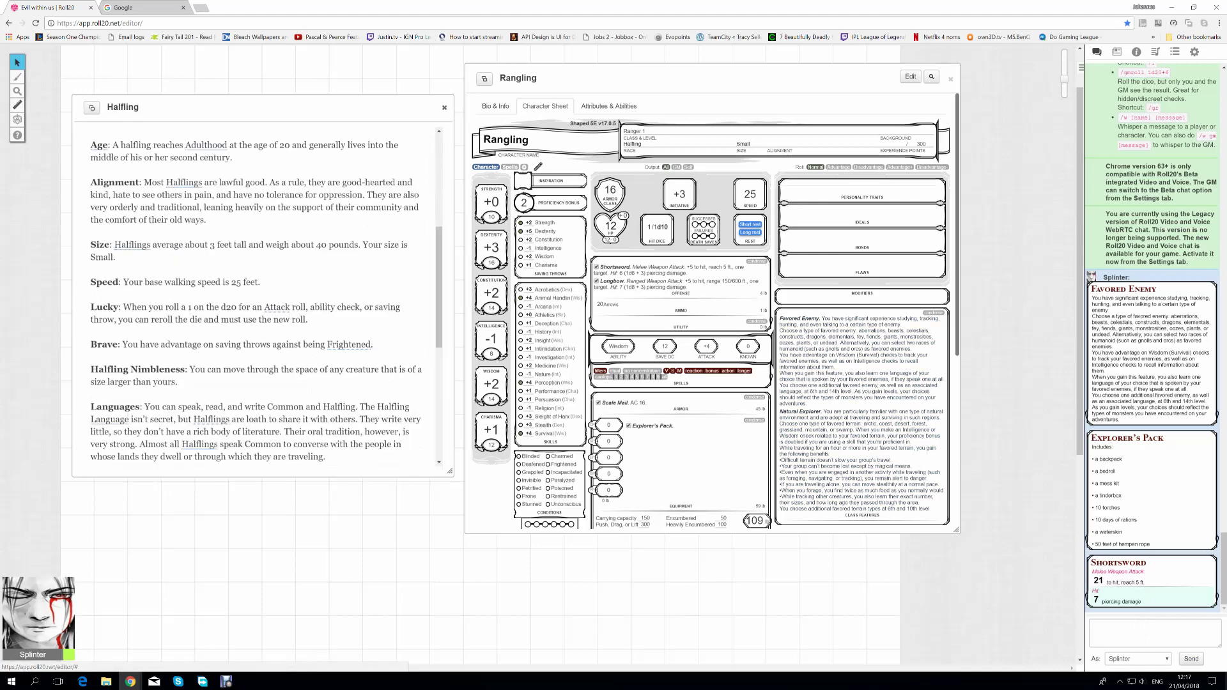
click(444, 108)
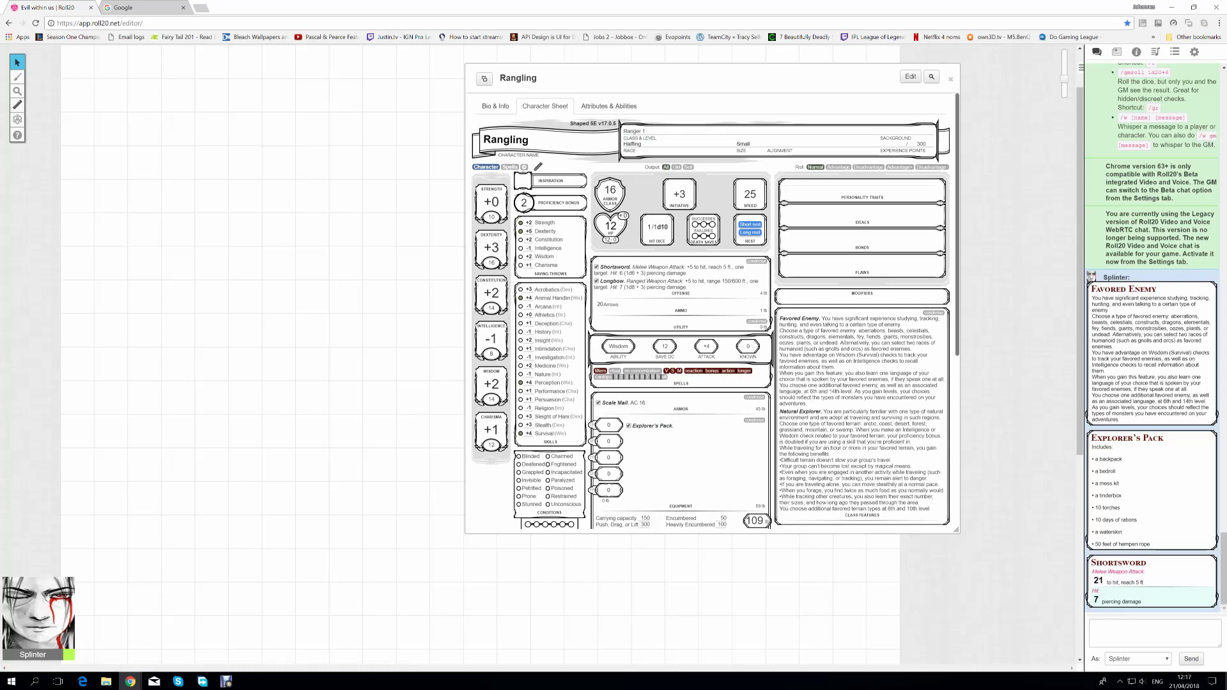
click(538, 166)
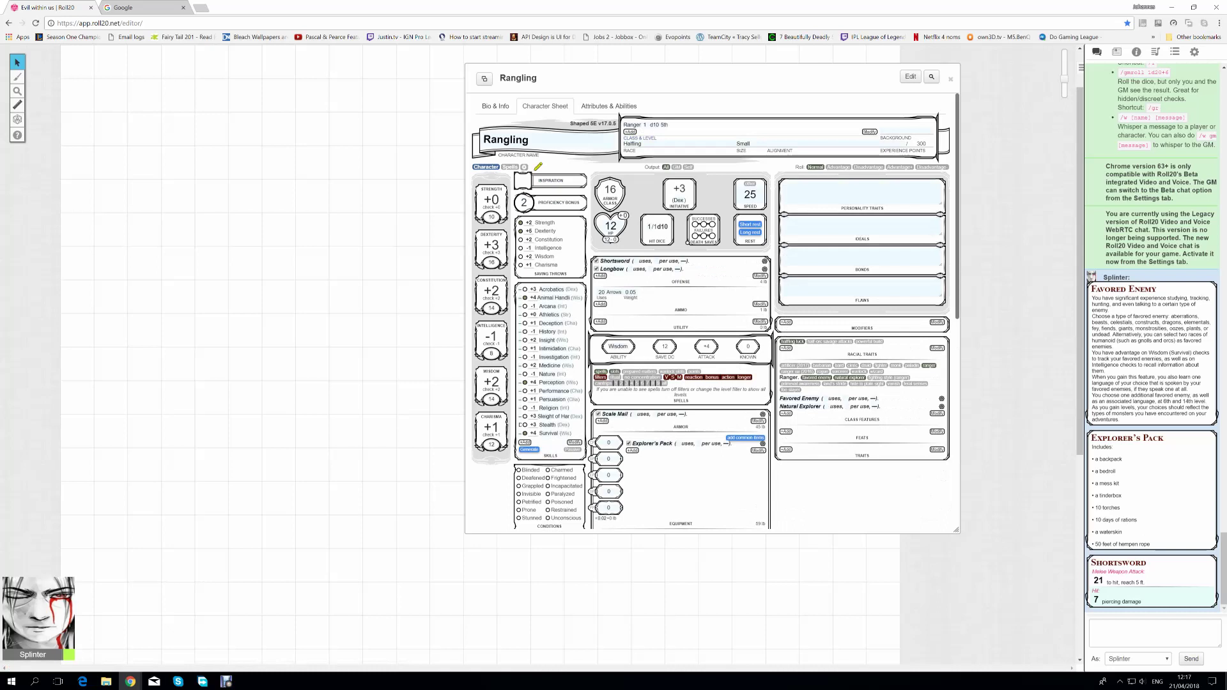
click(645, 125)
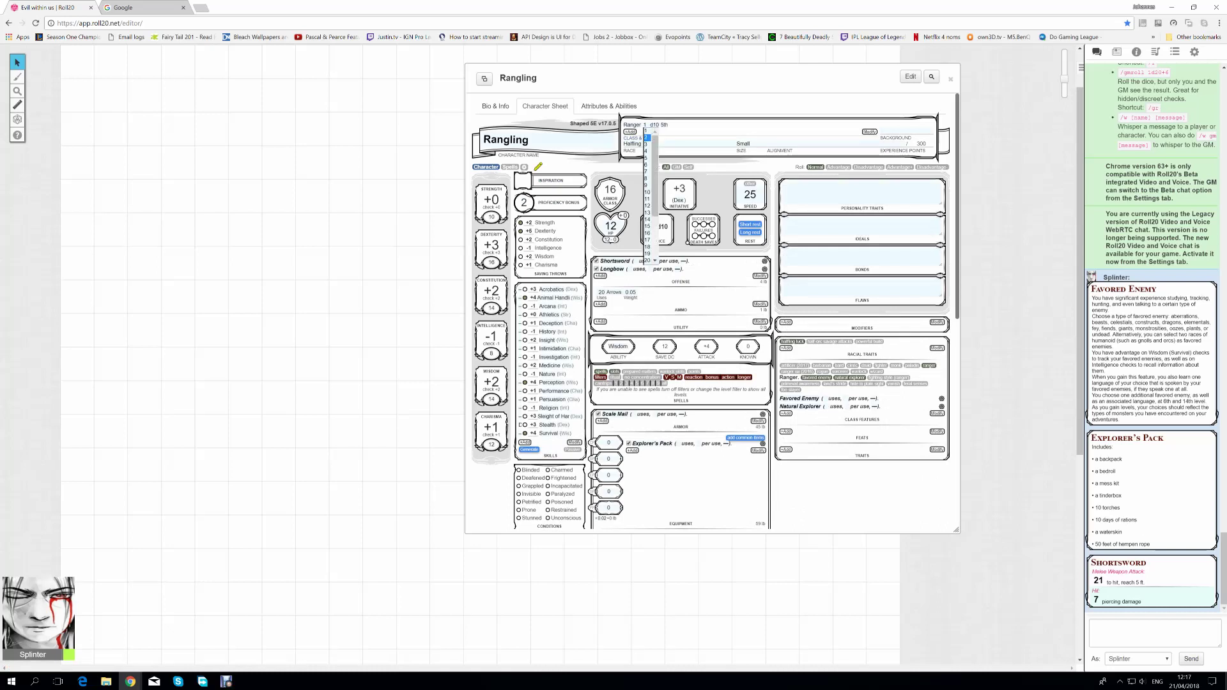
click(646, 137)
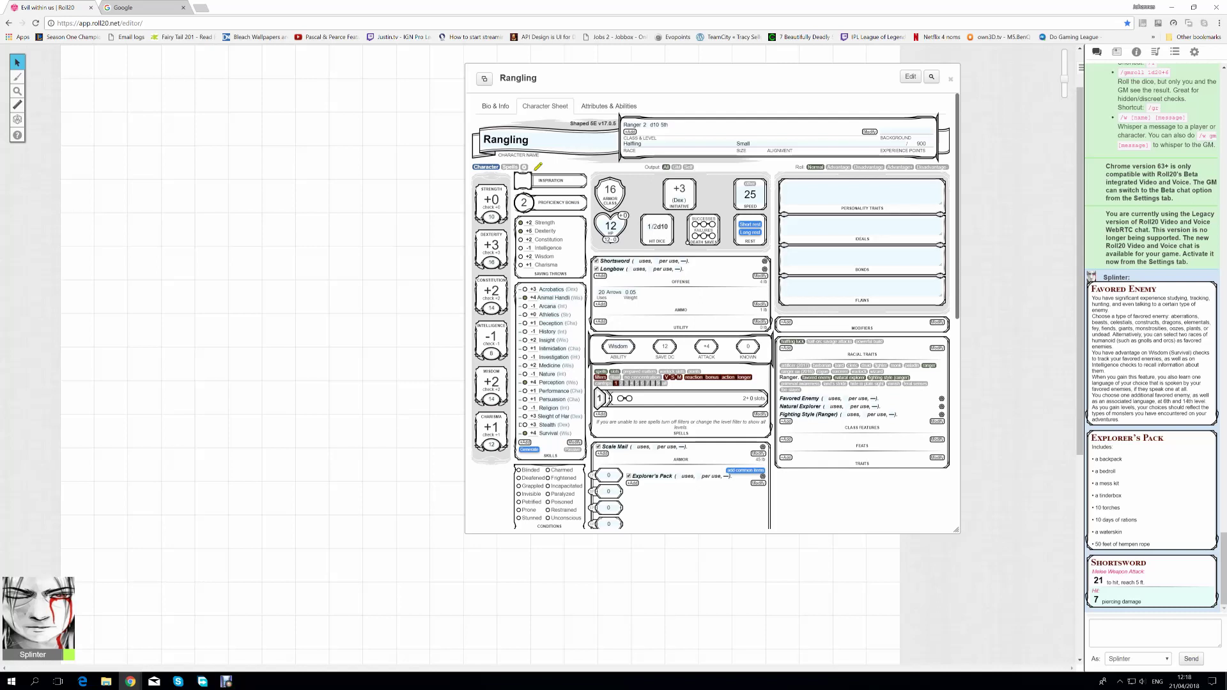
- Show the sheet's spells page, search the compendium for "ranger", and open the Ranger Spells by Level list
click(509, 167)
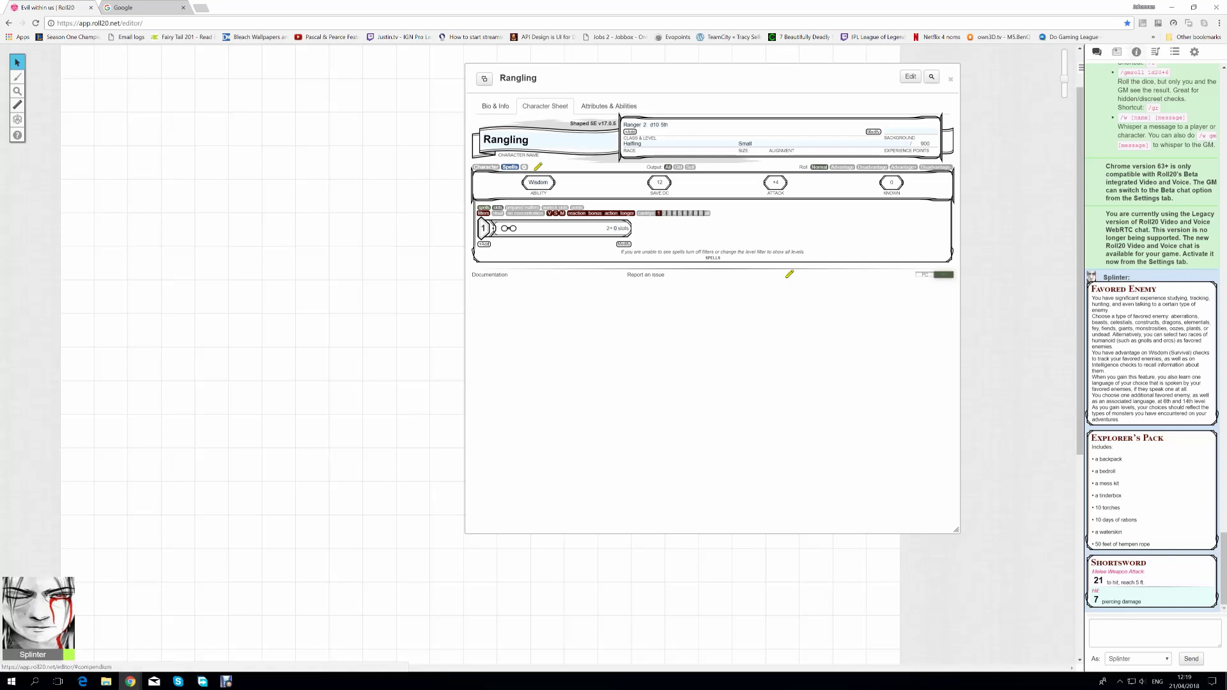
click(1136, 52)
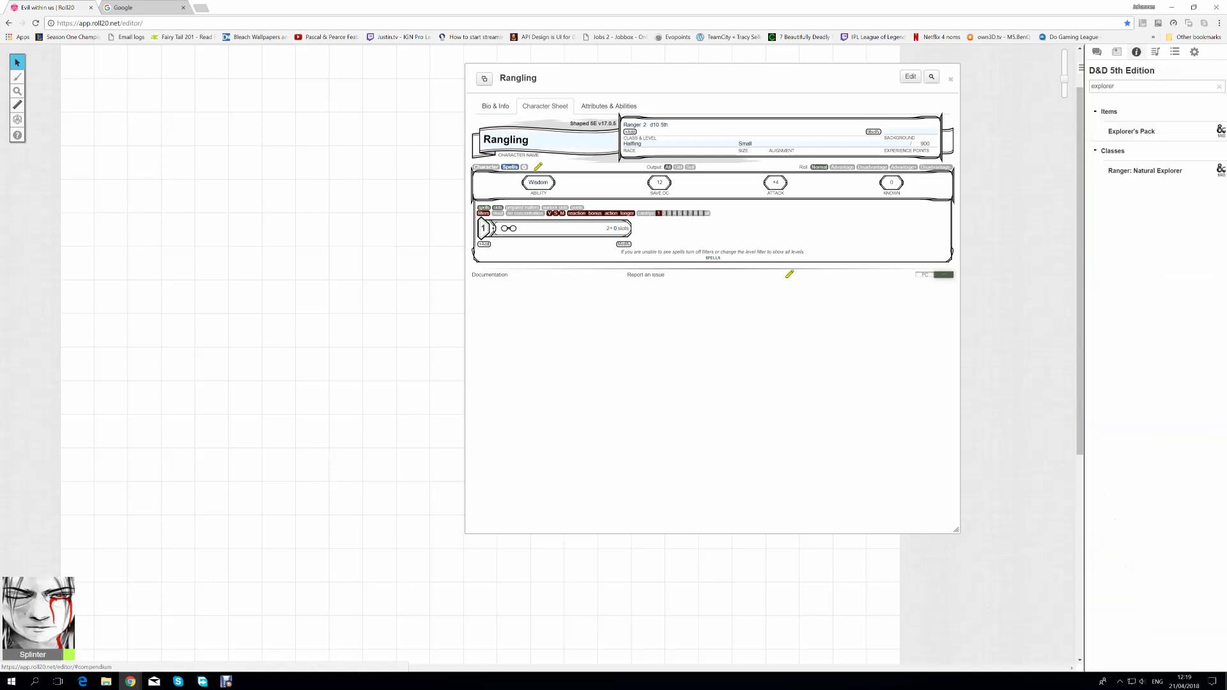
click(1102, 86)
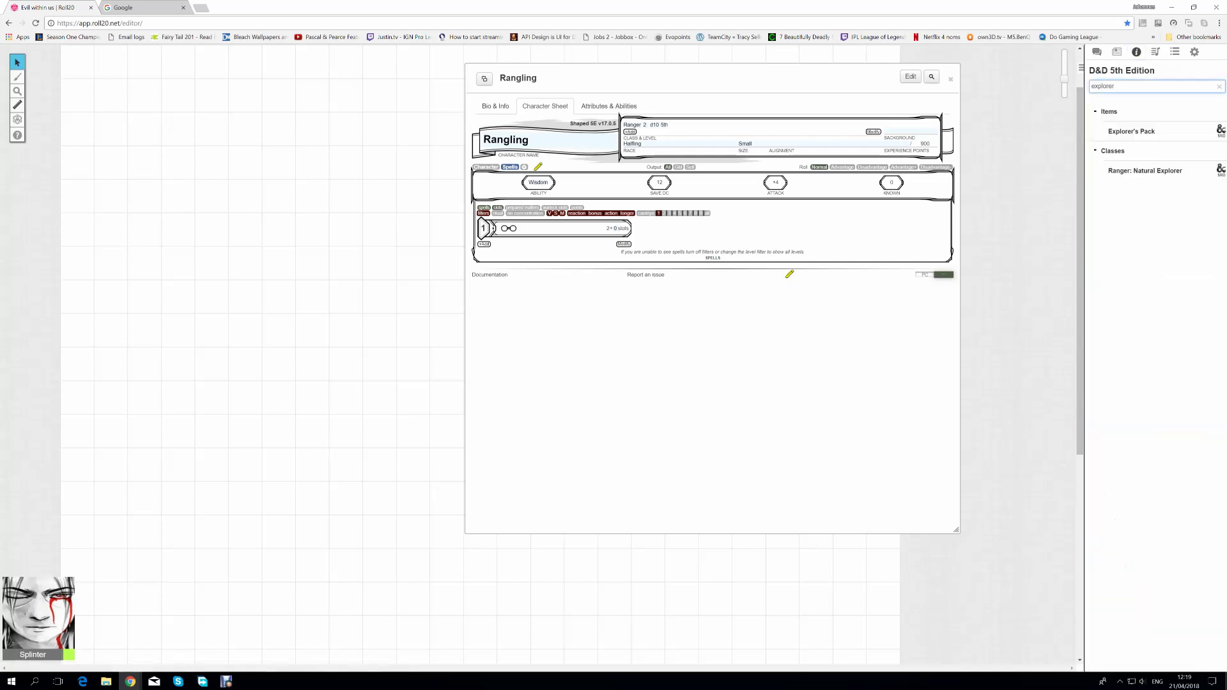
key(ctrl+a)
key(BackSpace)
text(range)
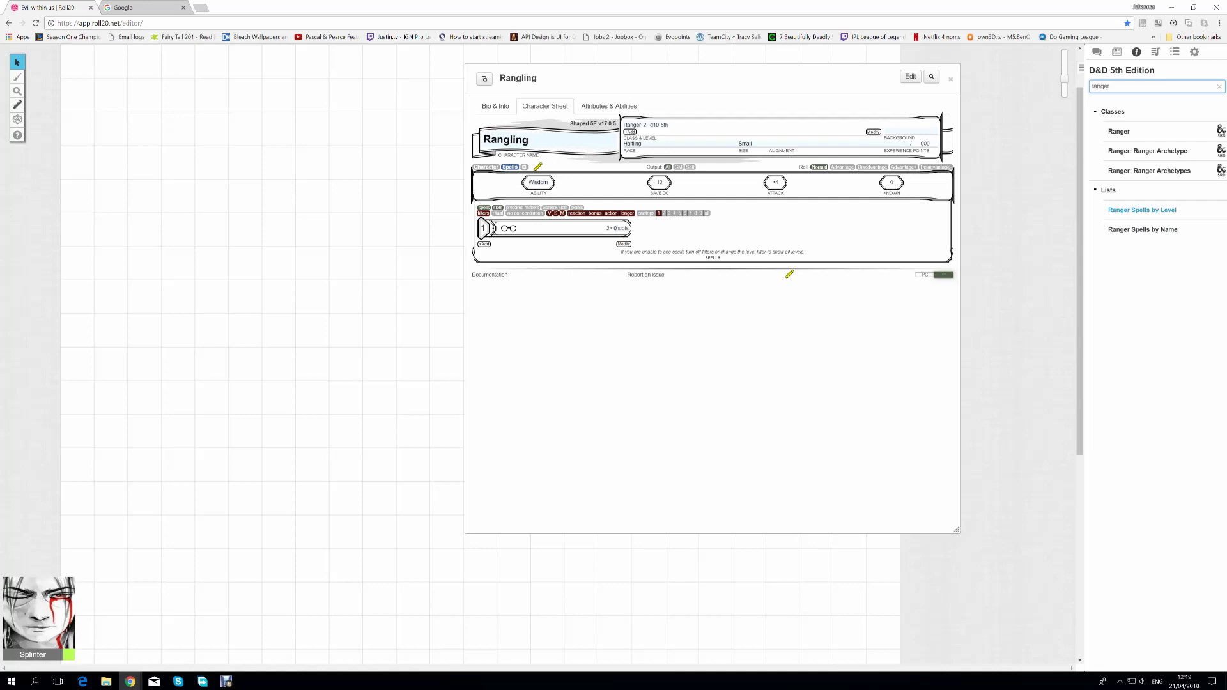
click(1142, 209)
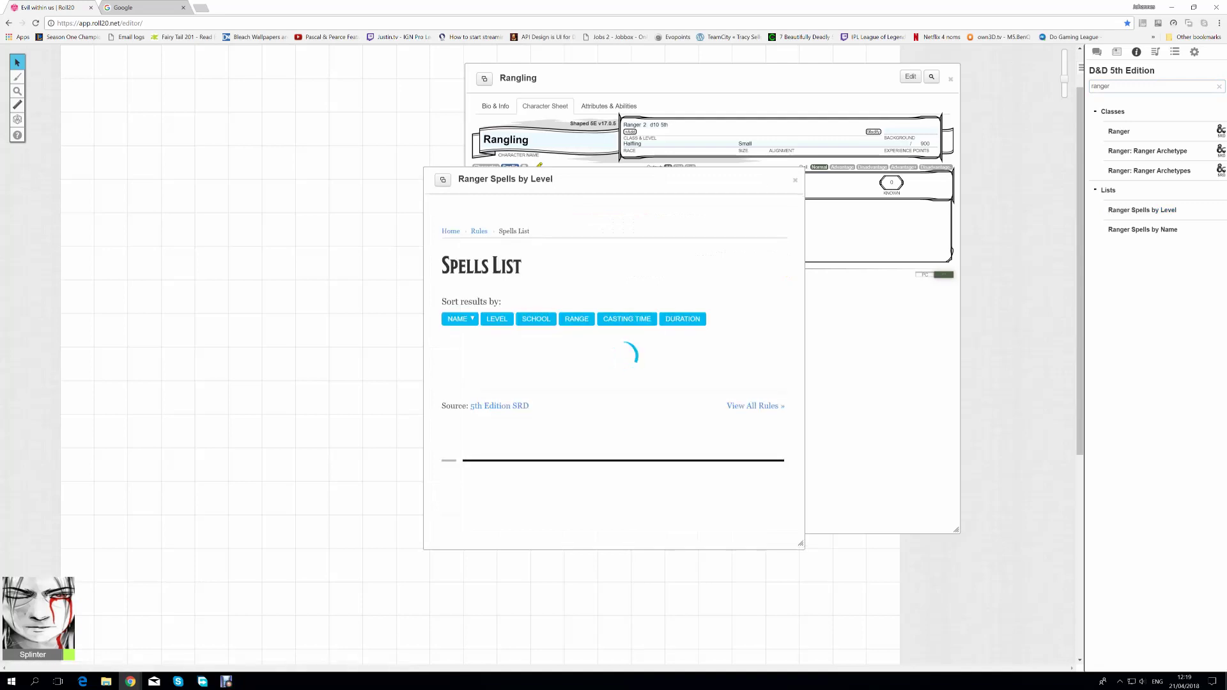
- Move the Ranger Spells by Level list beside the character sheet and look through the level 1 spells
drag(505, 179, 161, 106)
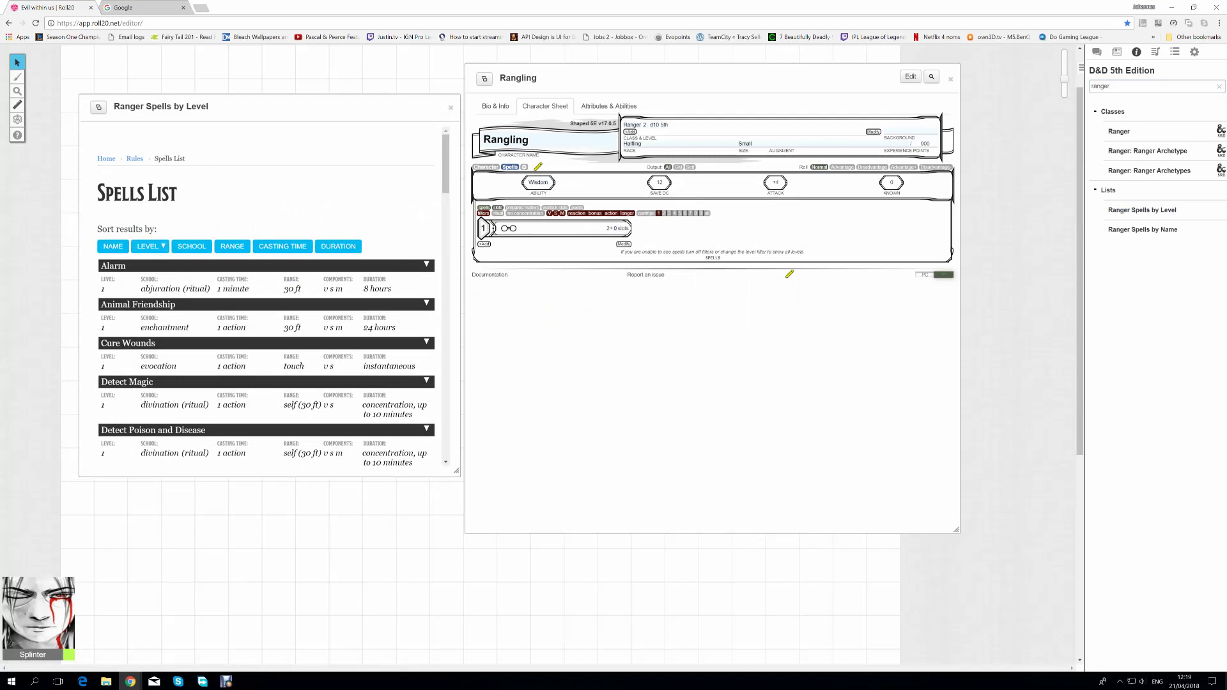
scroll(273, 300, down, 1)
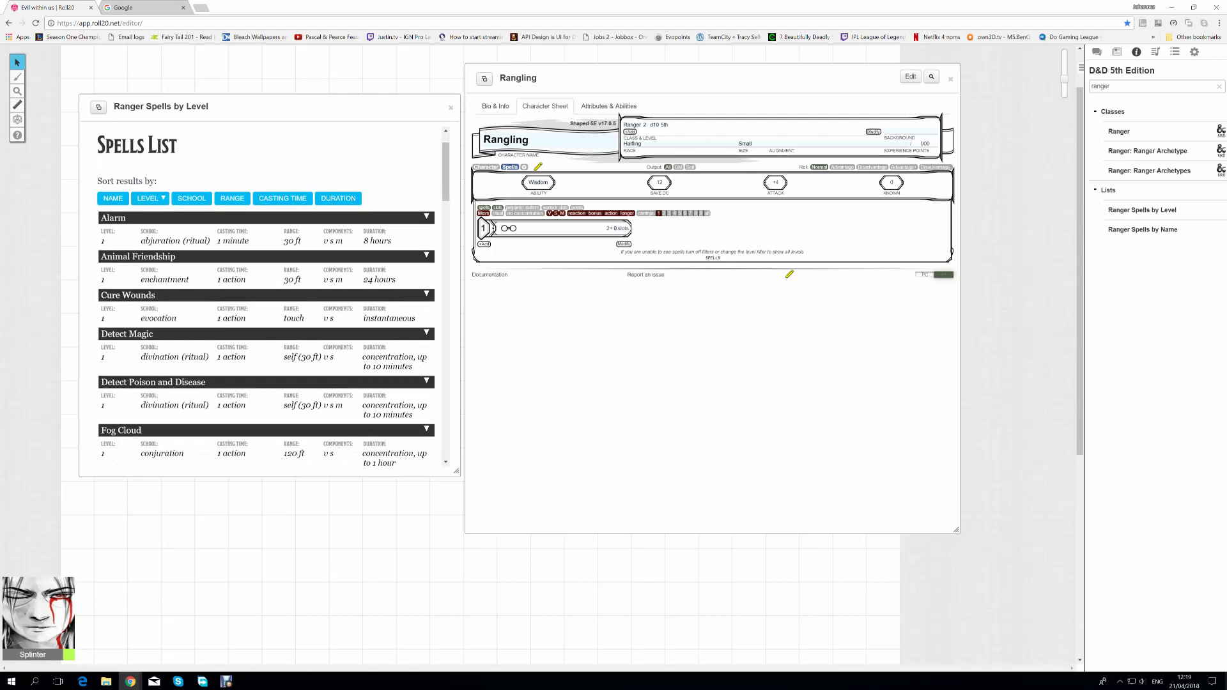
scroll(268, 300, down, 1)
scroll(269, 301, down, 1)
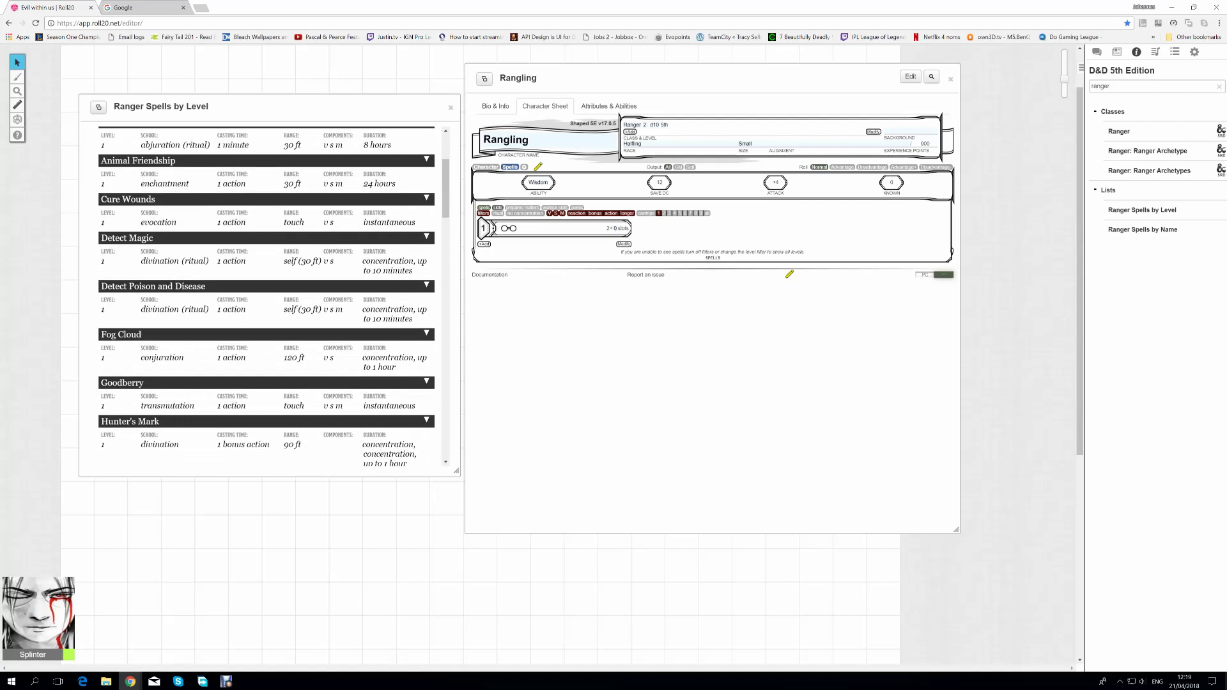
scroll(268, 300, down, 1)
scroll(269, 300, down, 2)
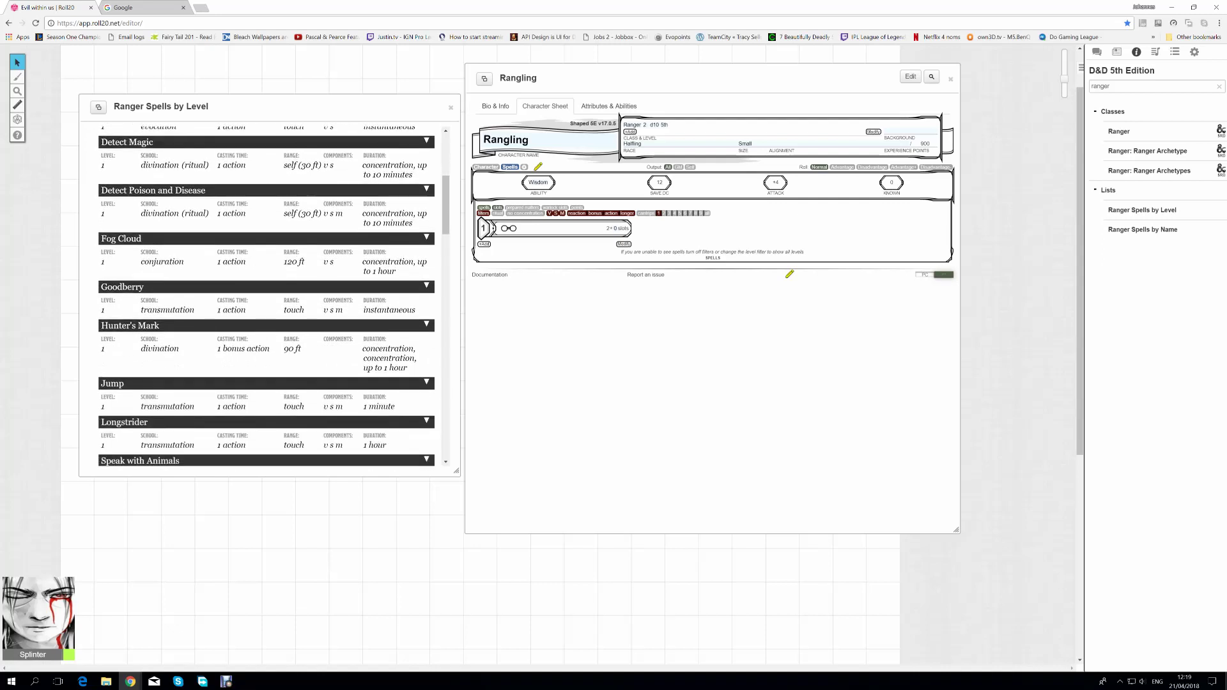
scroll(266, 297, down, 2)
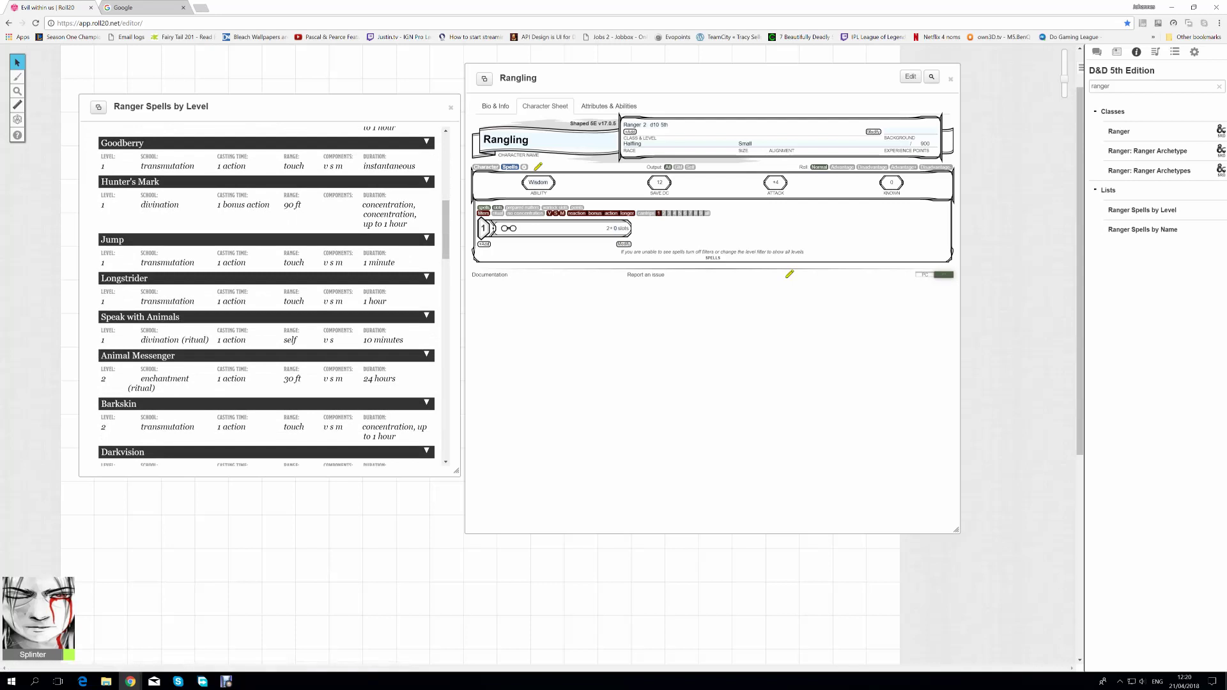
scroll(112, 384, up, 3)
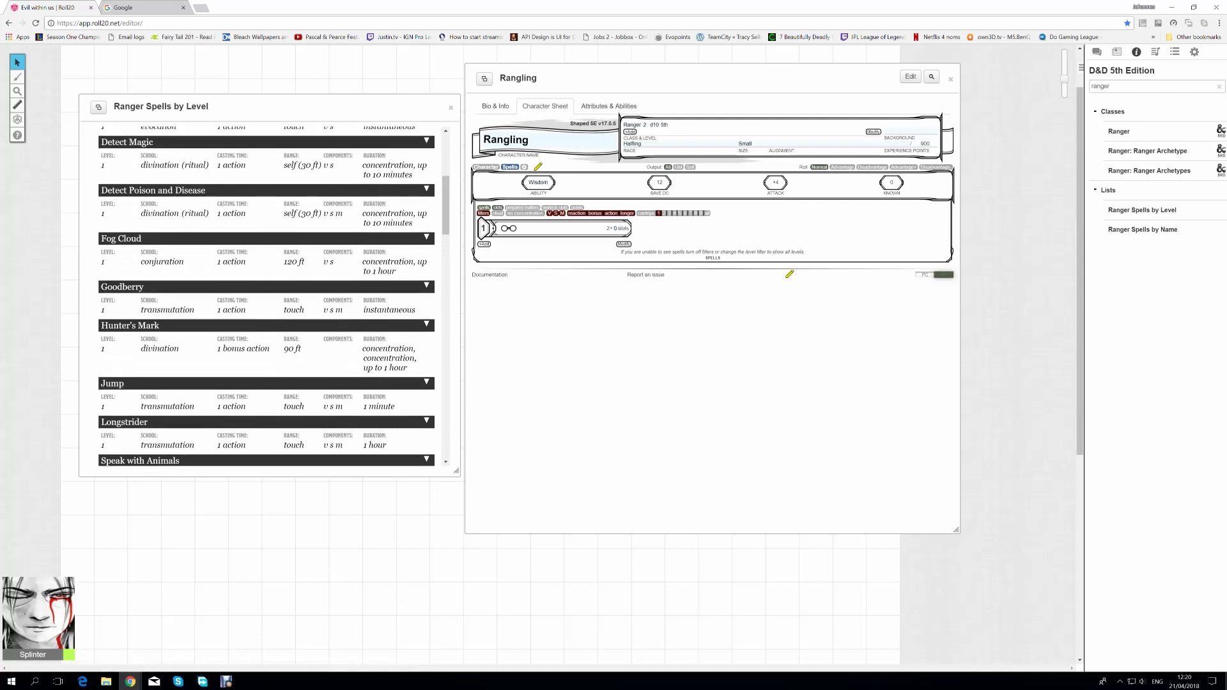
scroll(154, 334, up, 3)
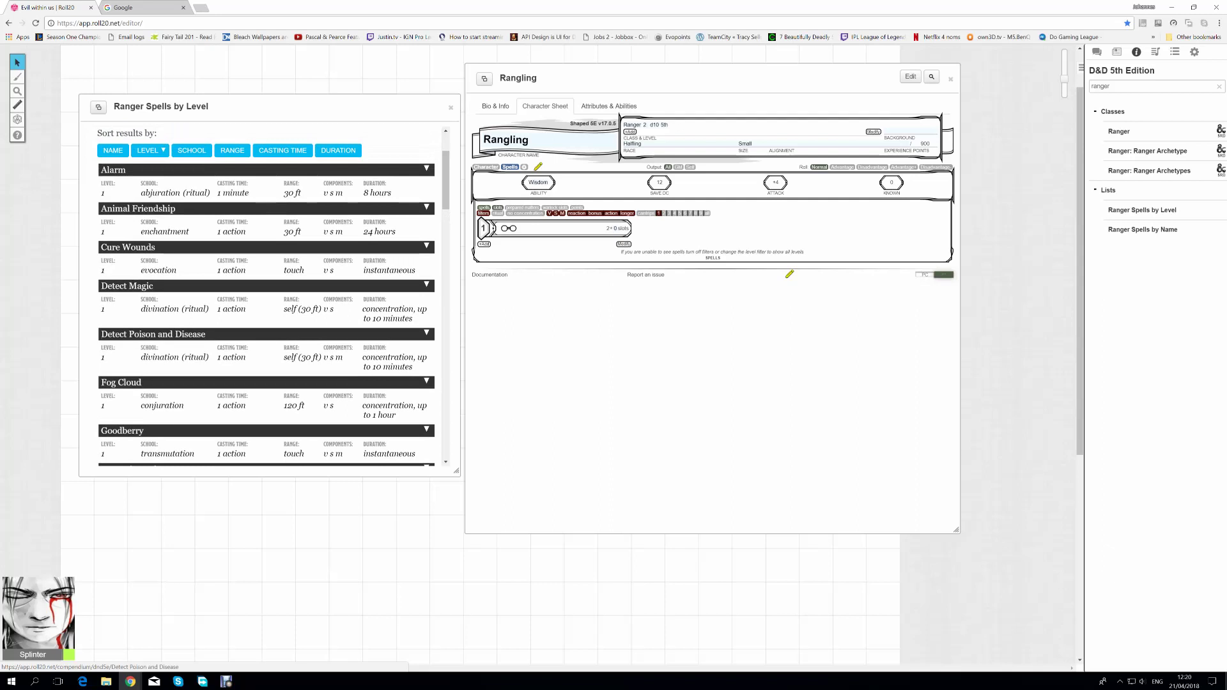
scroll(153, 334, down, 2)
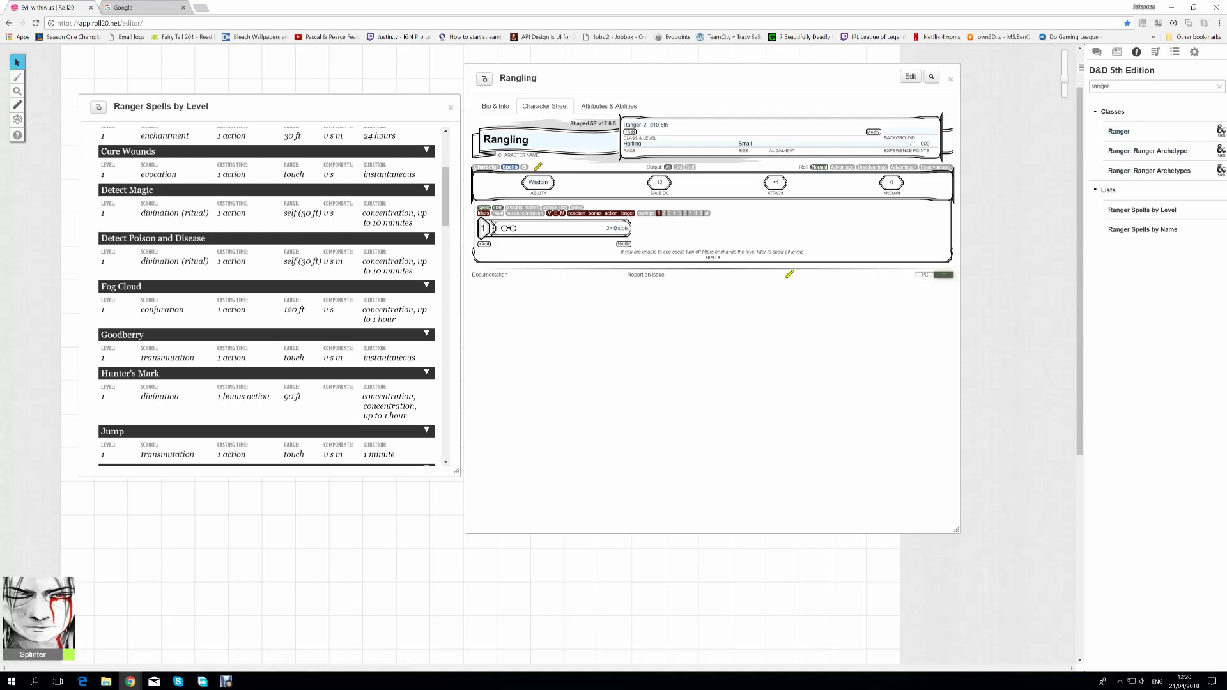
- Search the compendium for "hunter" and add the Hunter's Mark spell to the sheet's spells page
double_click(1093, 86)
text(hunt)
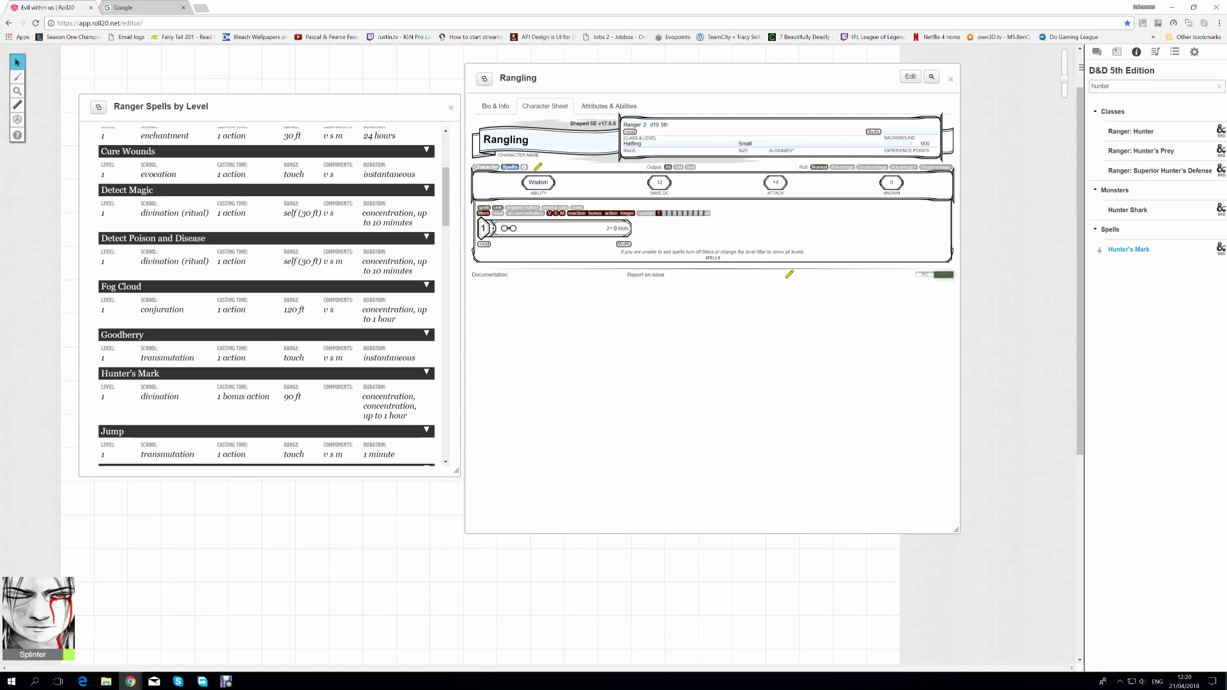
drag(966, 308, 748, 237)
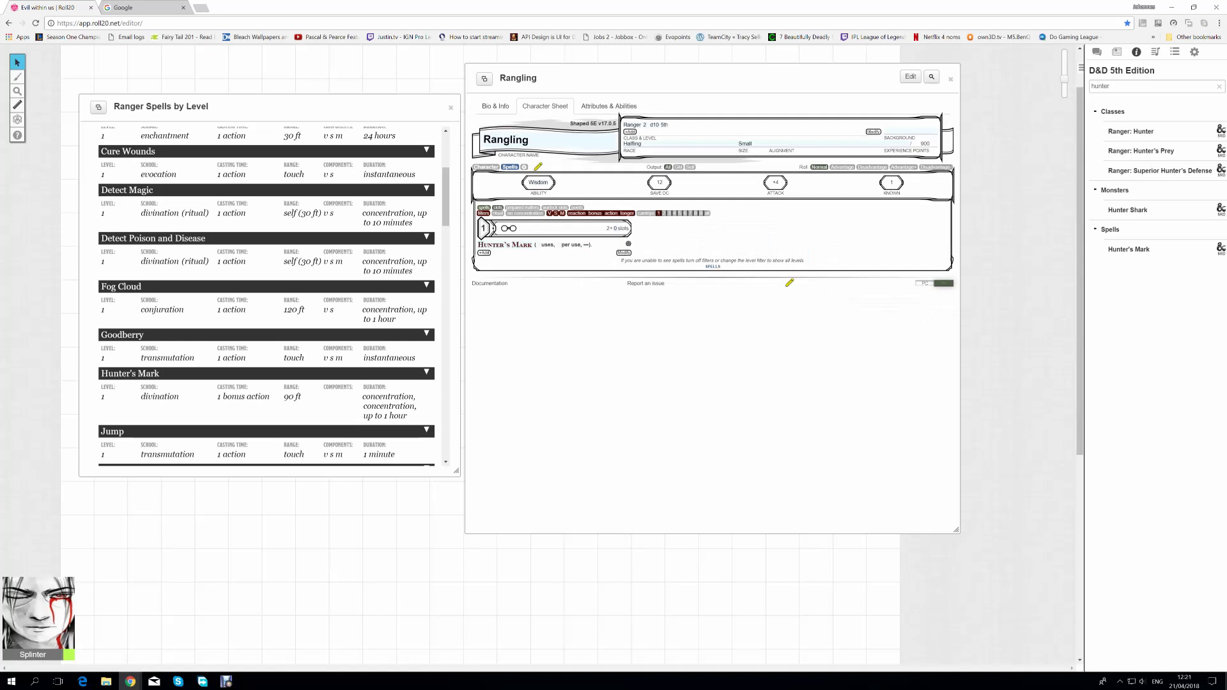
- Search the compendium for "cure wounds" and add the Cure Wounds spell to the sheet's spells page
scroll(268, 297, up, 3)
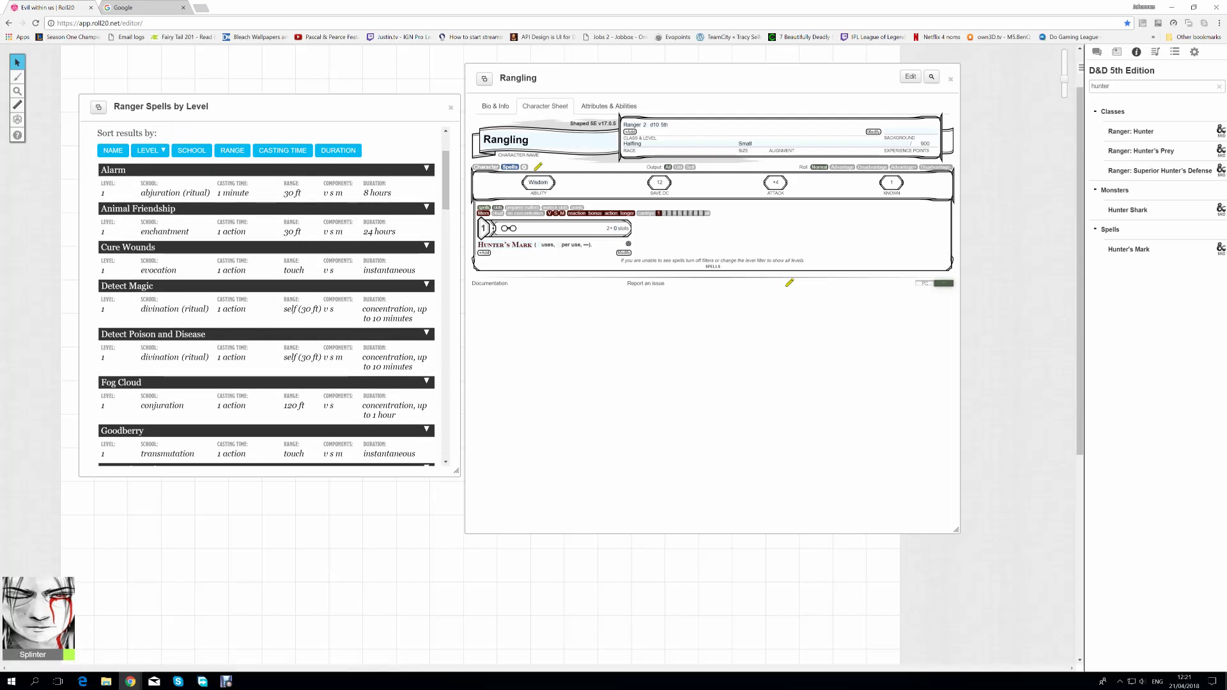
double_click(1100, 87)
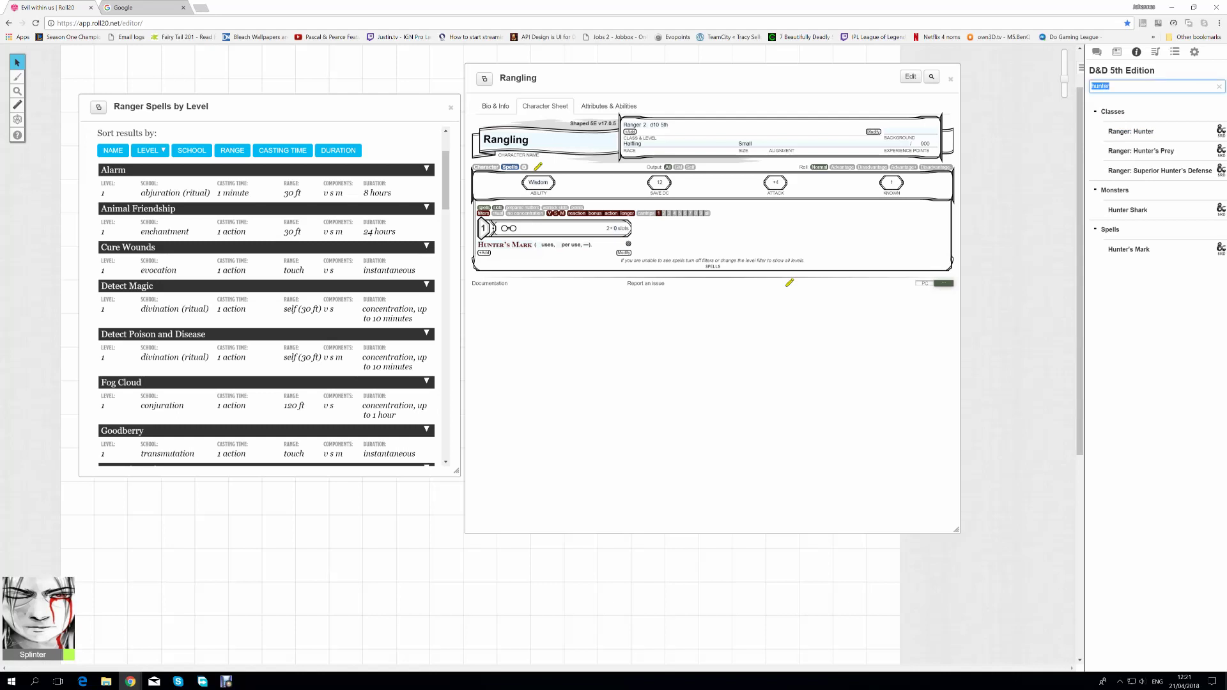
text(cure wounds)
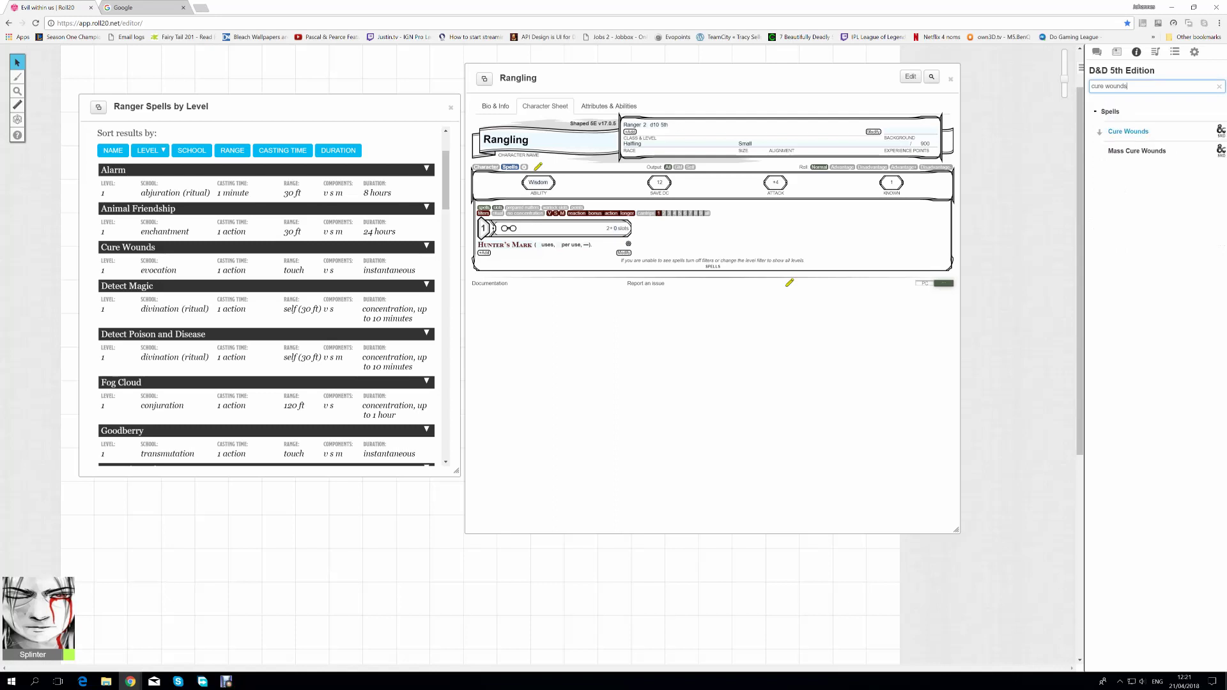
drag(1128, 131, 673, 204)
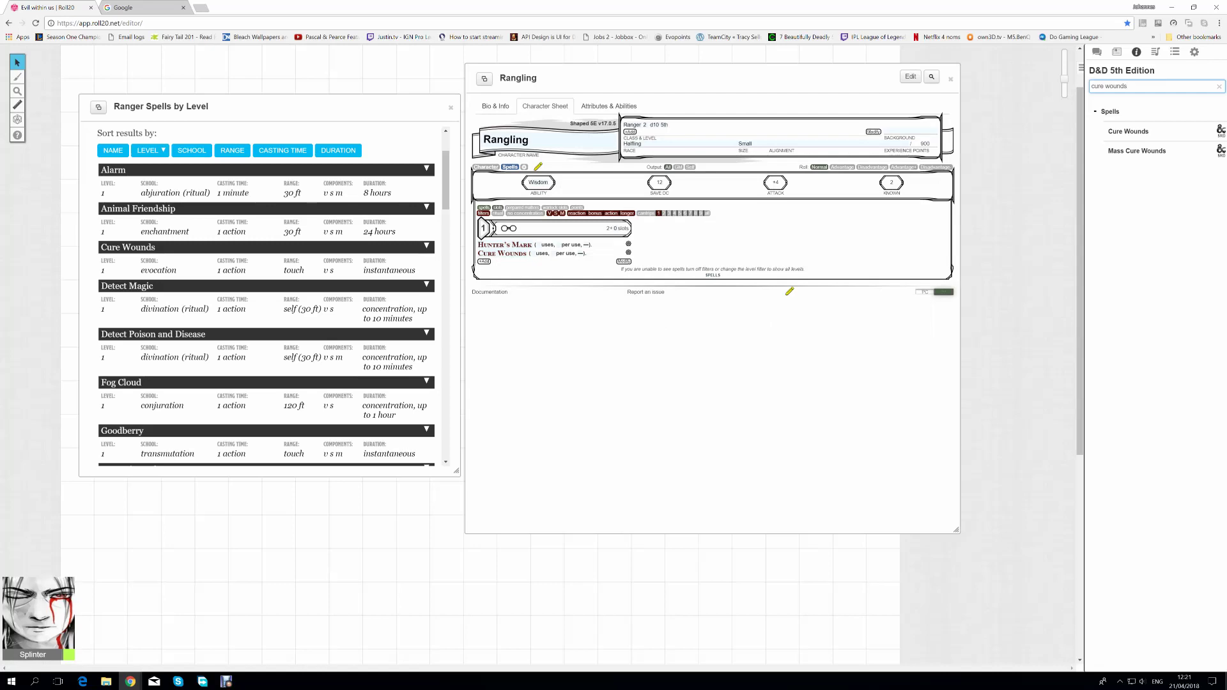
- Return to the sheet's main character page and switch it to display mode
click(486, 167)
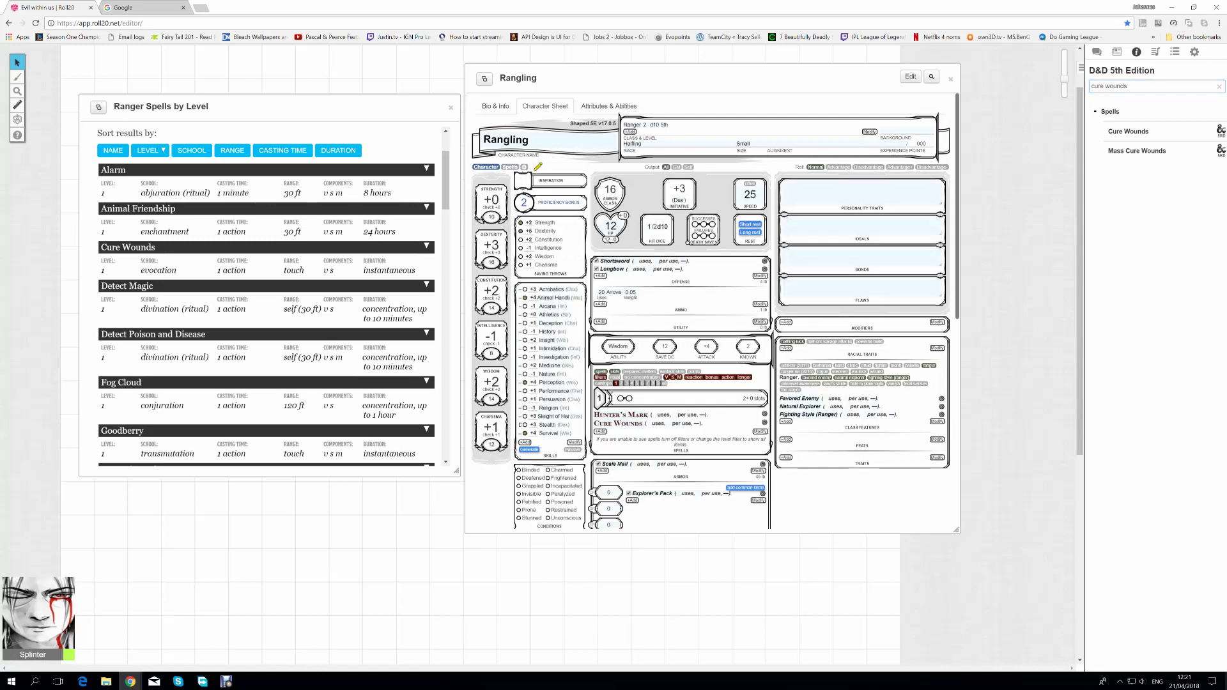
scroll(711, 310, down, 2)
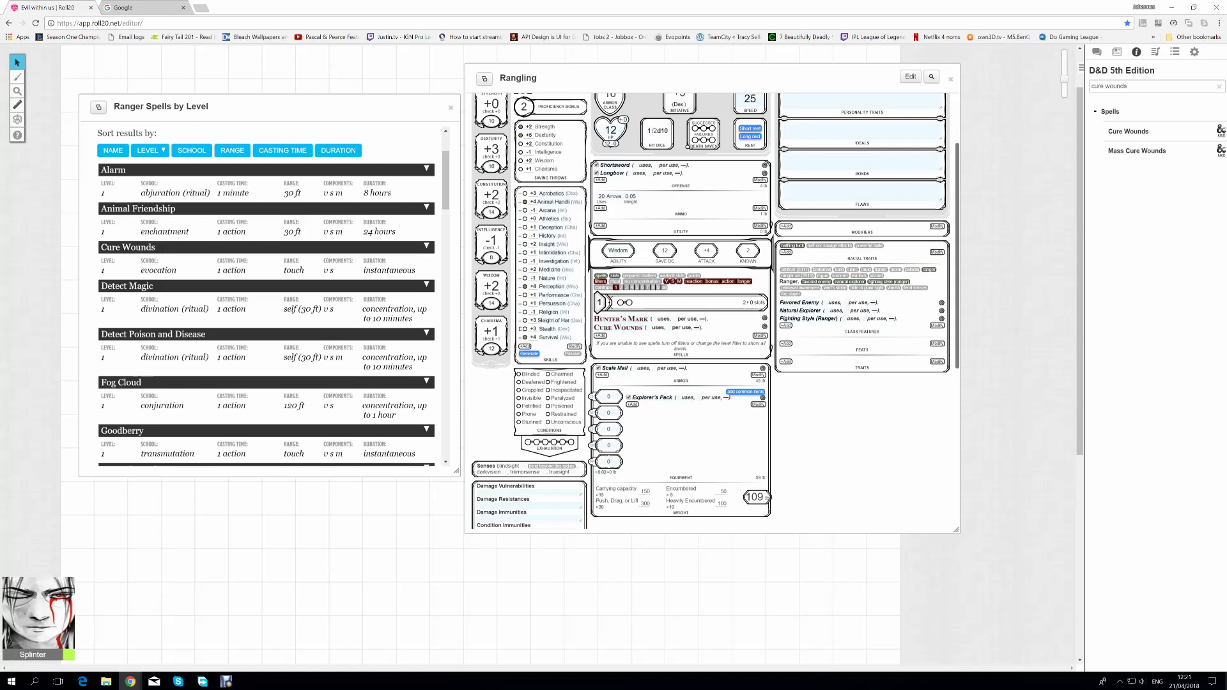
scroll(712, 311, up, 1)
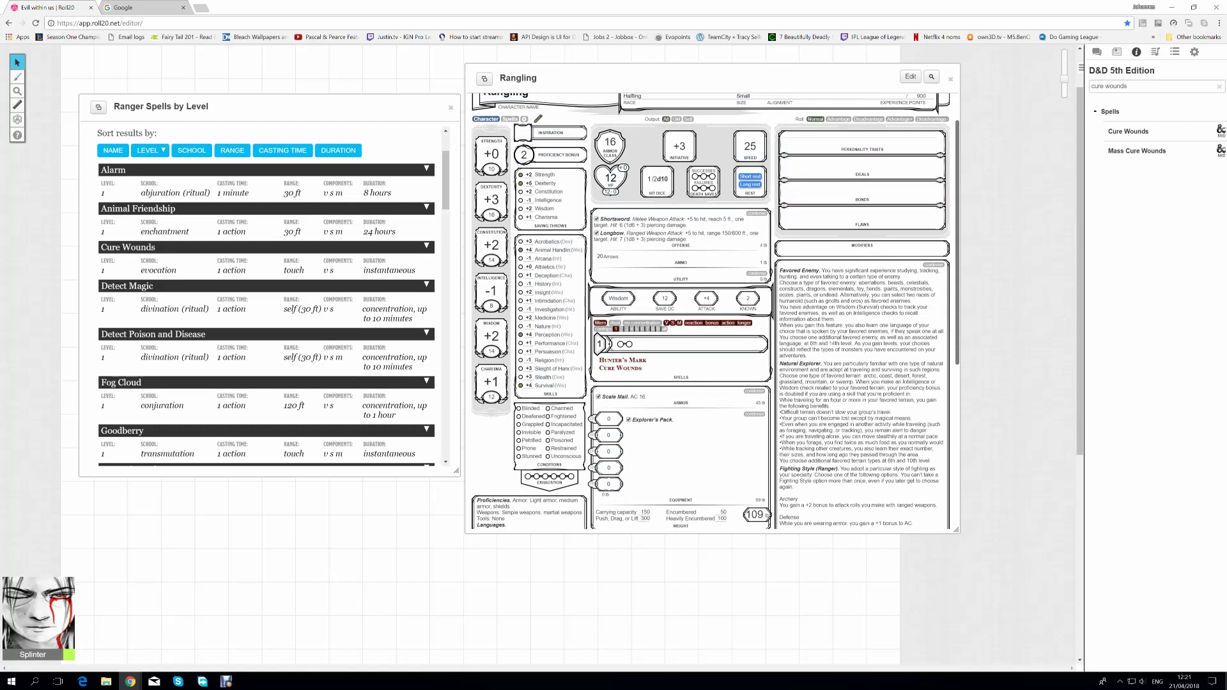
- Send the Hunter's Mark and Cure Wounds spells from the sheet to the chat and read their descriptions there
mouse_move(614, 362)
click(1097, 52)
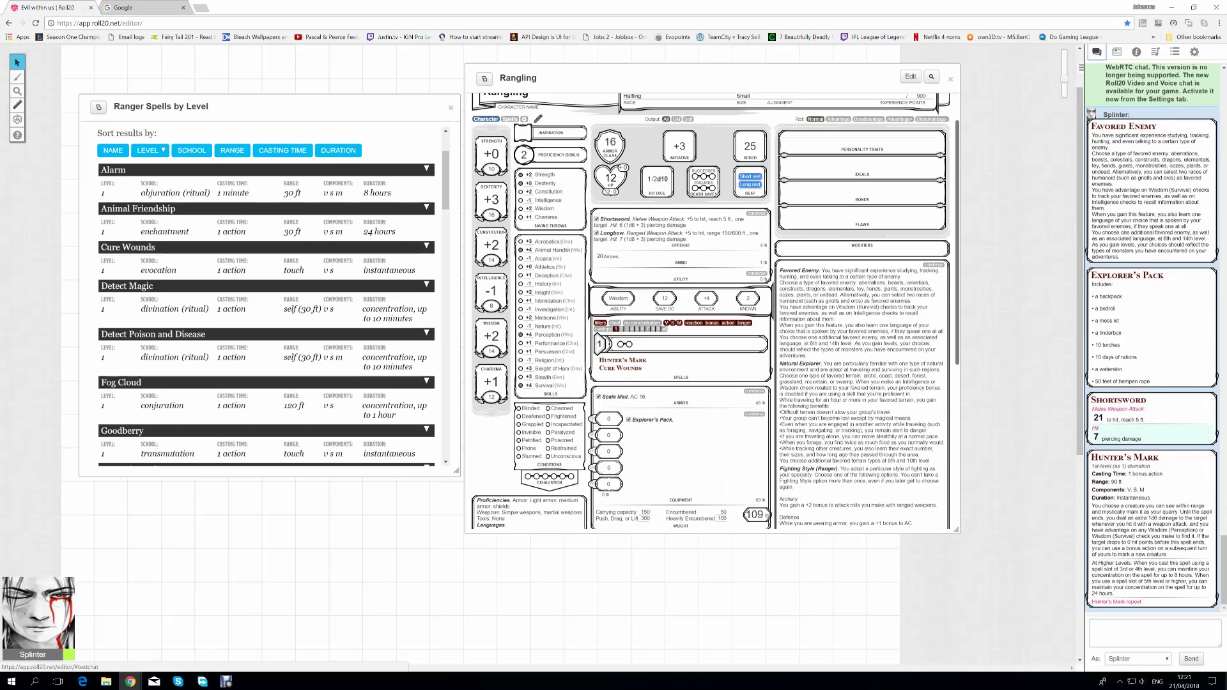
drag(1093, 506, 1134, 537)
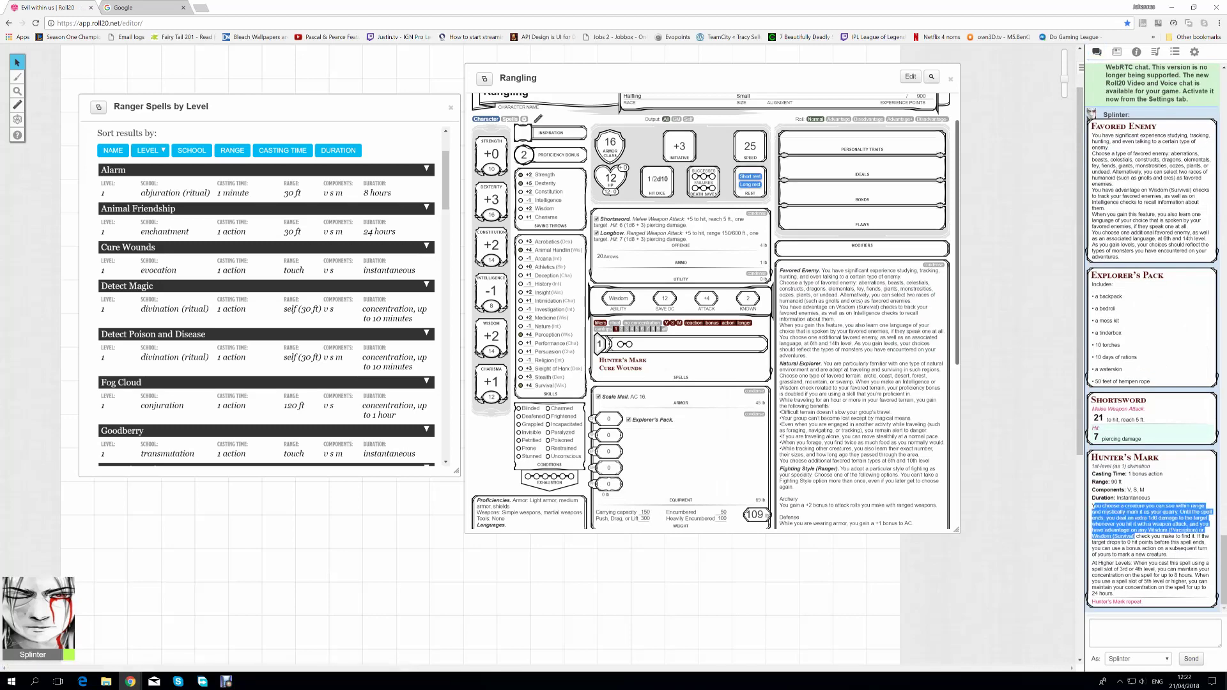
click(1137, 538)
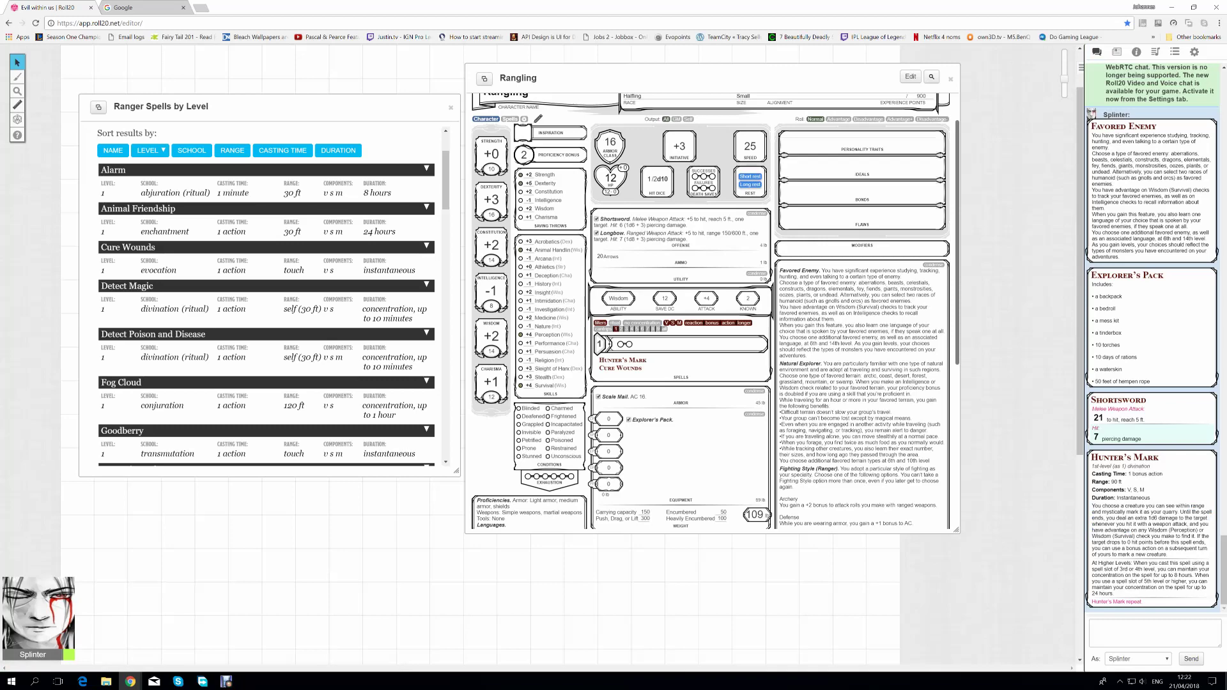
mouse_move(620, 369)
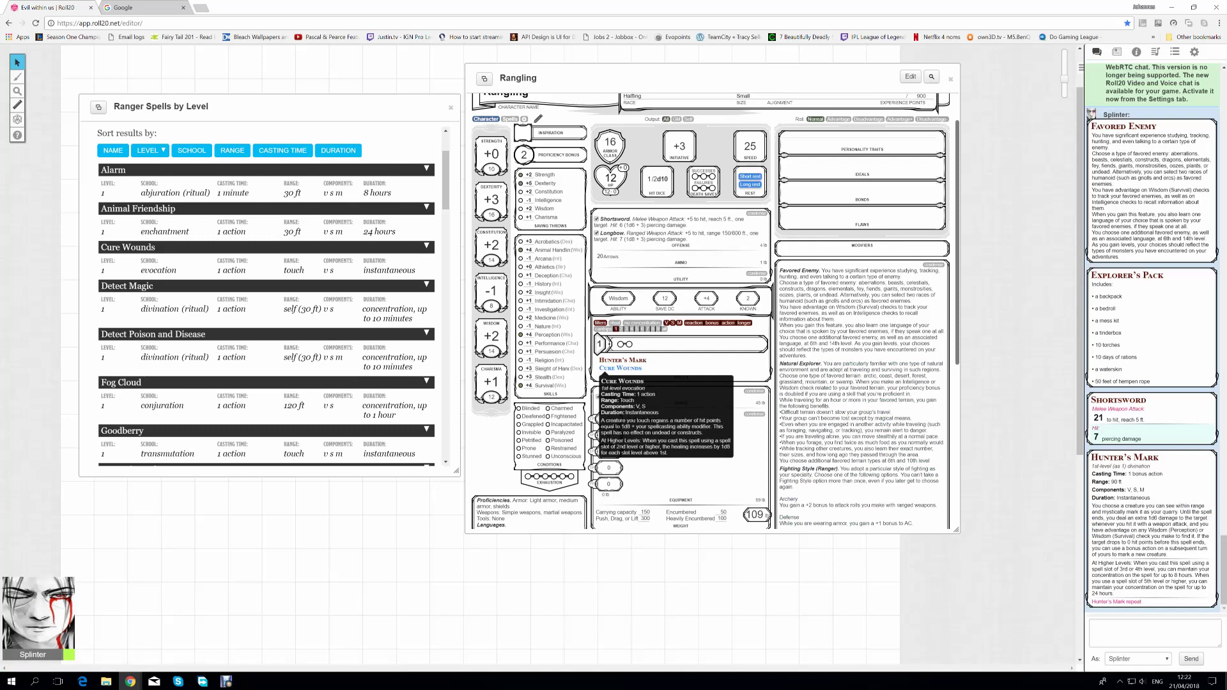
click(620, 369)
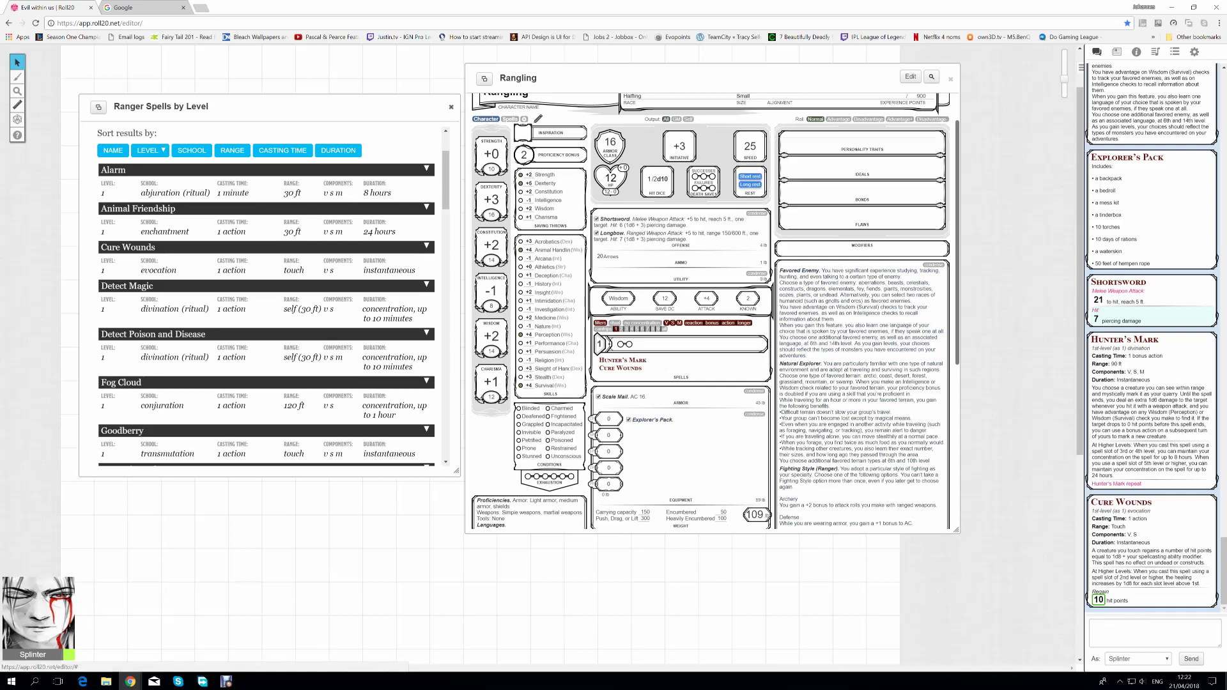
- Close the Ranger Spells by Level list and search the compendium for "vicious m"
click(452, 106)
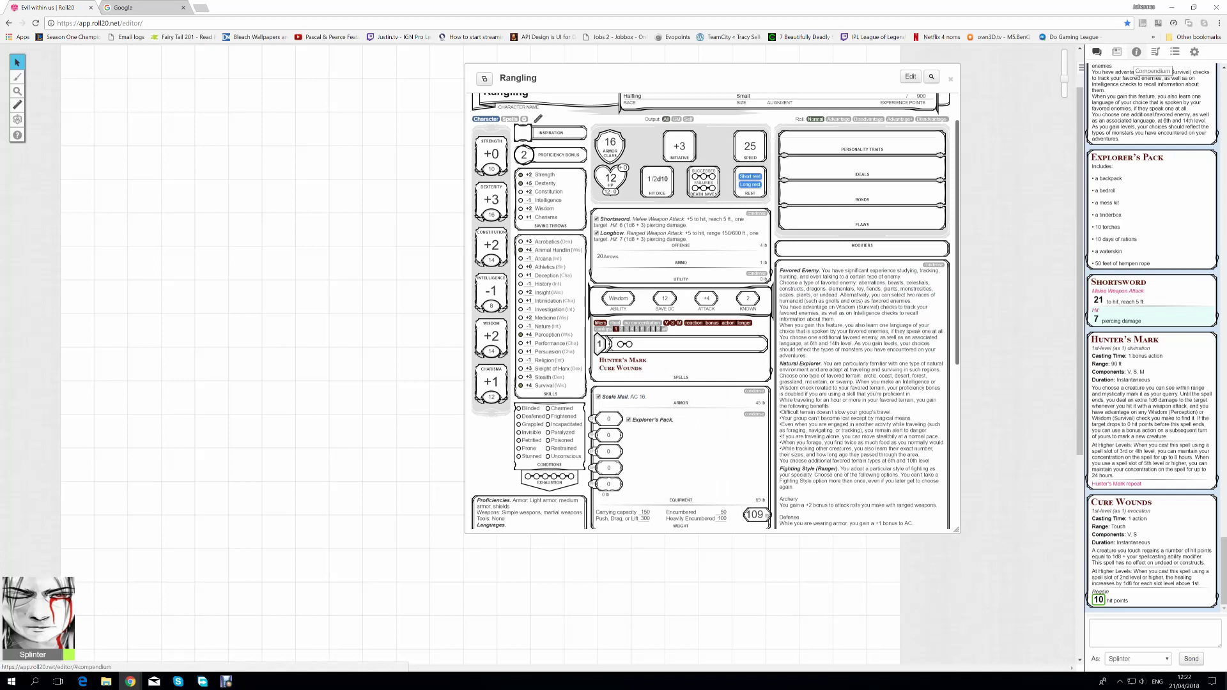
click(1136, 52)
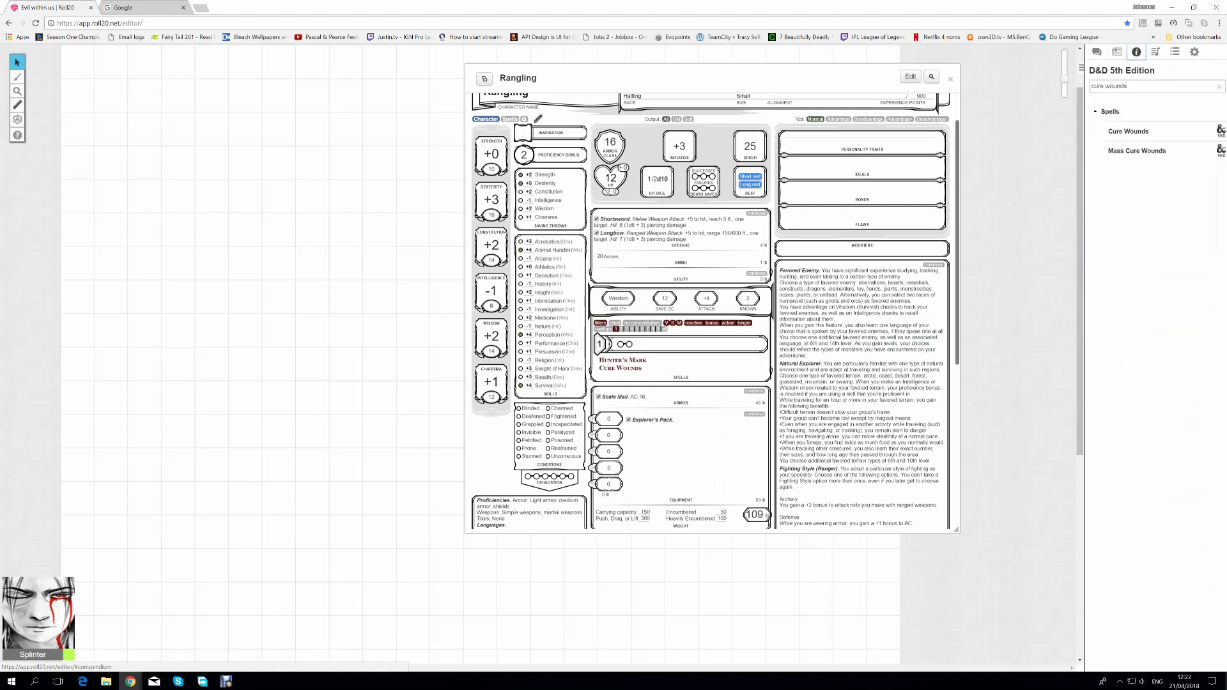
drag(1128, 86, 1090, 87)
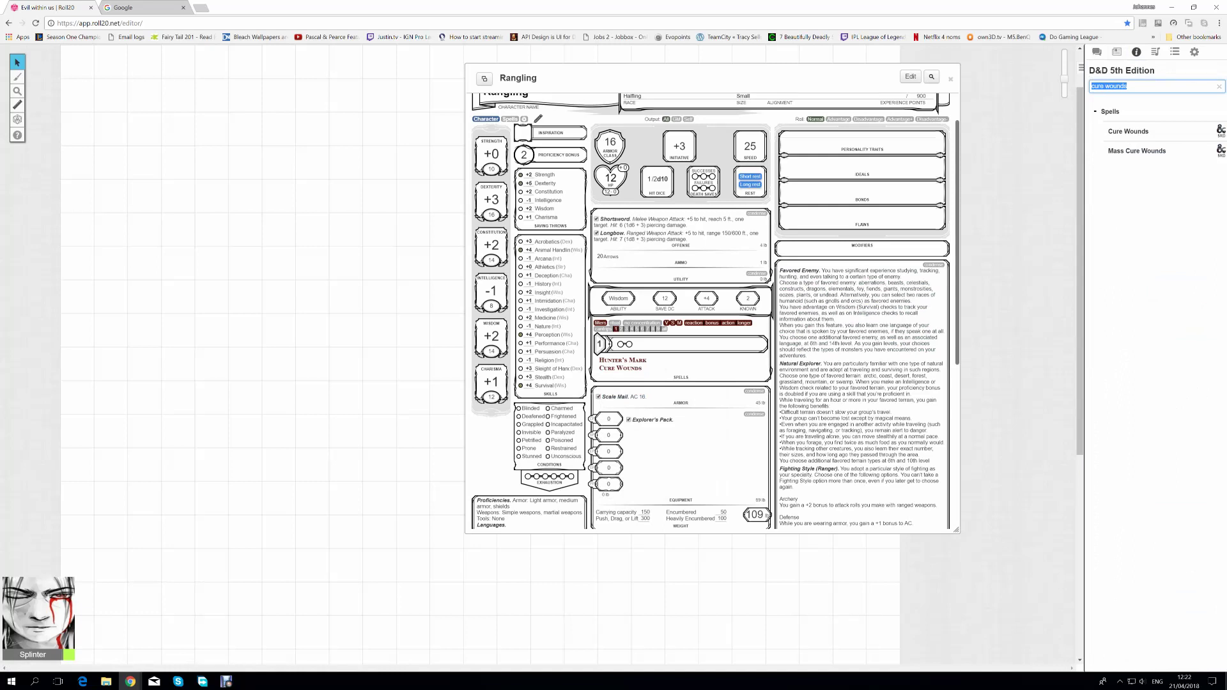
text(vicious)
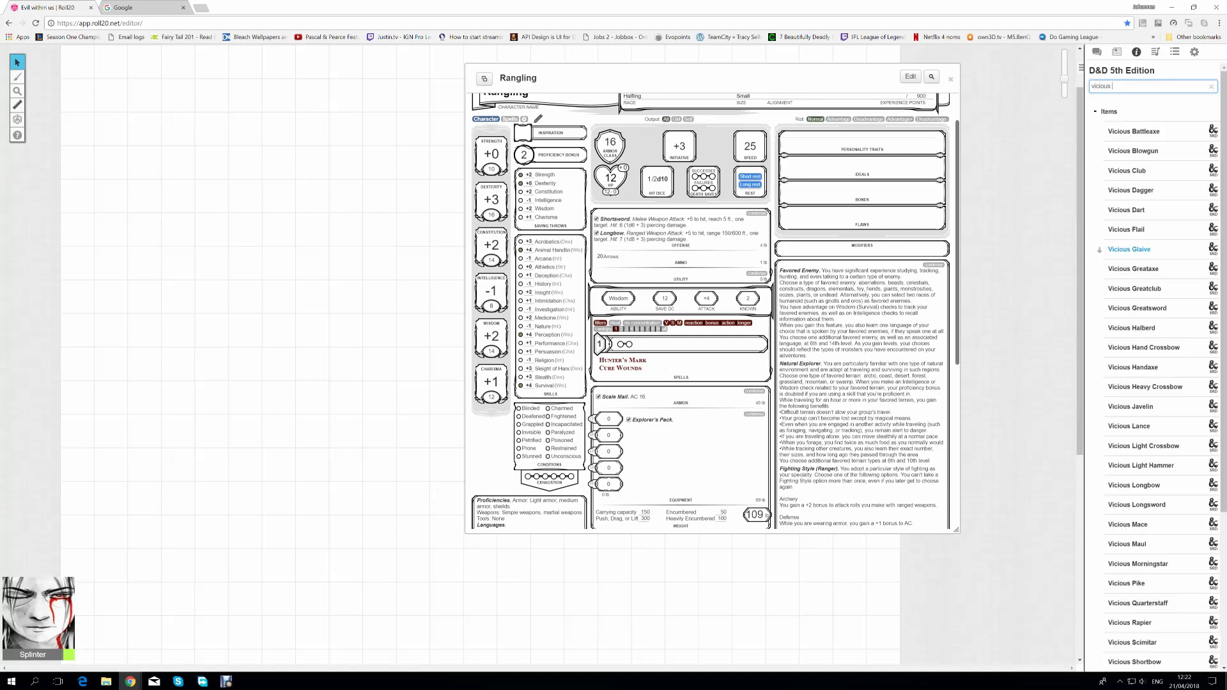
text( mo)
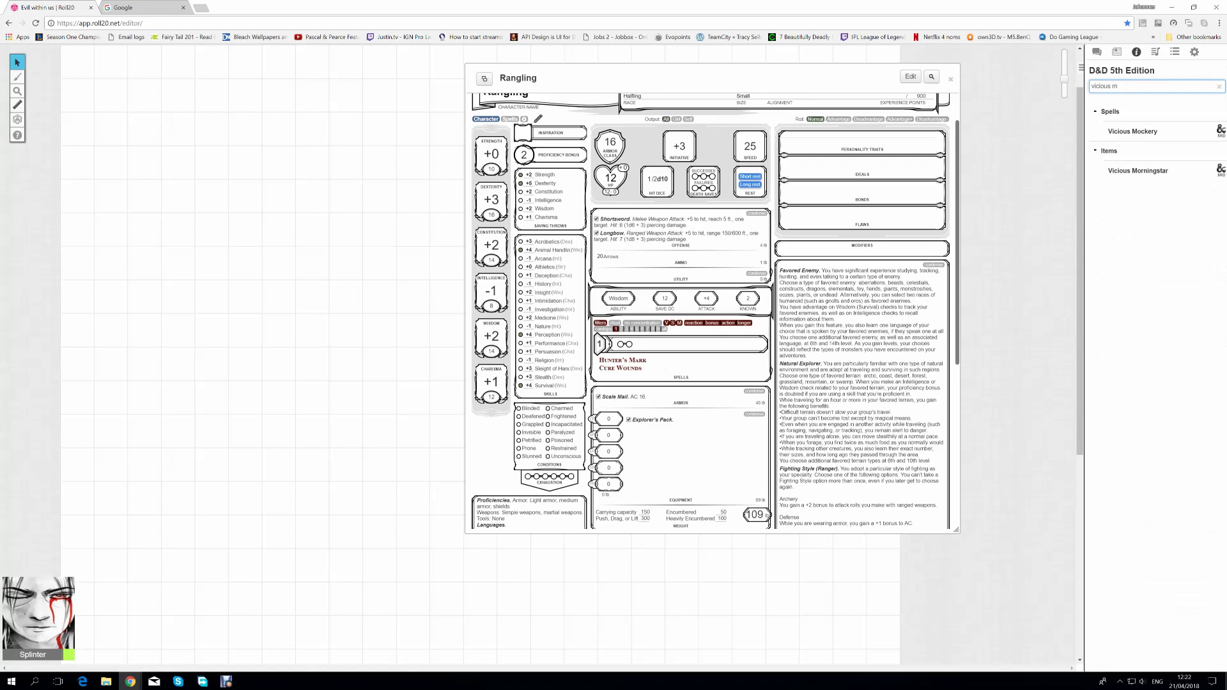
- Replace the compendium search text with "dissonan" to look for that spell
key(BackSpace)
key(BackSpace)
key(BackSpace)
key(BackSpace)
key(BackSpace)
key(BackSpace)
key(BackSpace)
key(BackSpace)
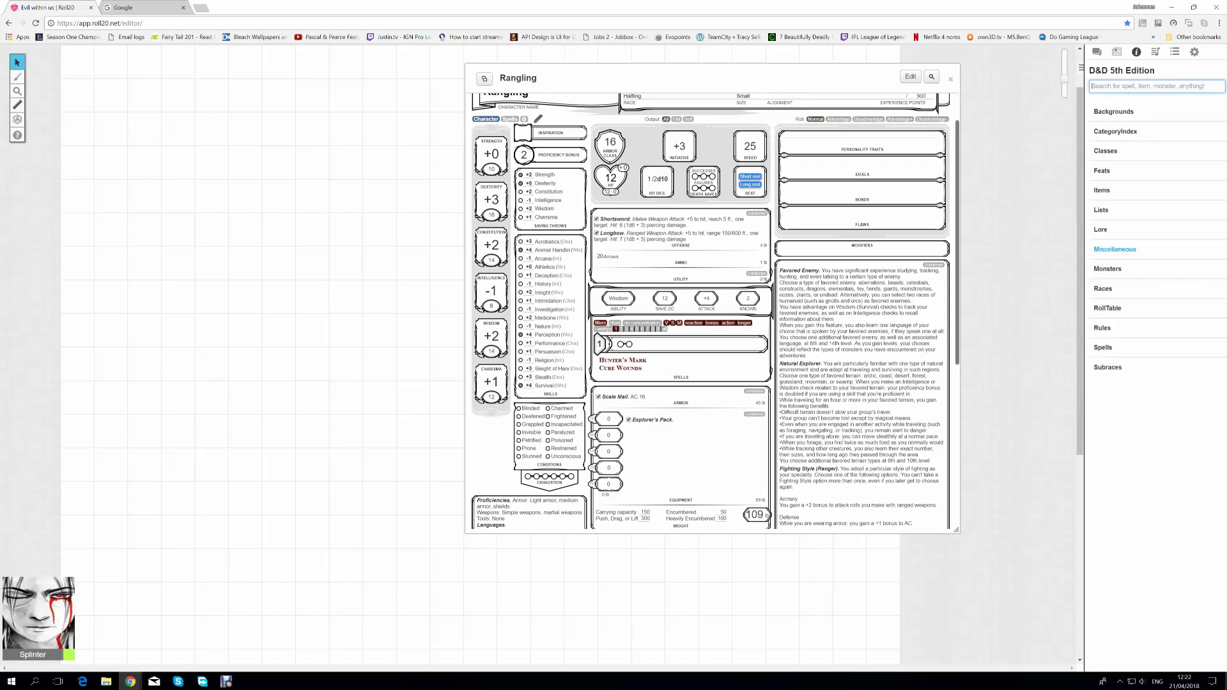
text(dissonan)
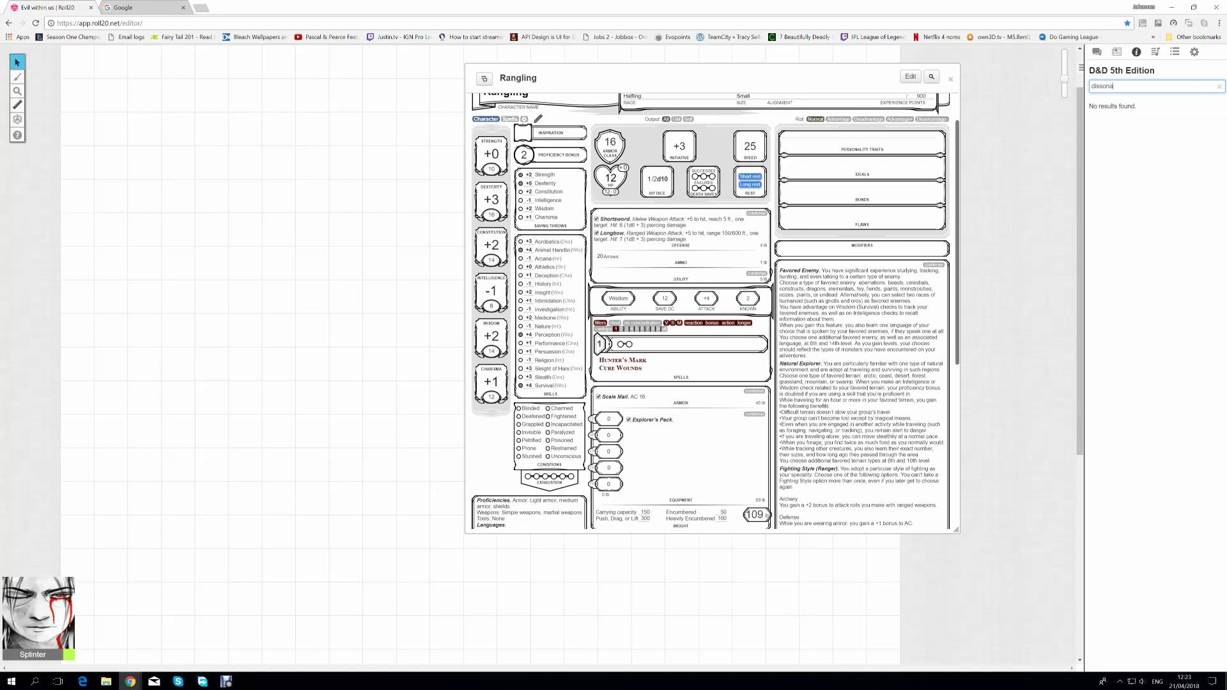
- Replace the compendium search text with "whispers" and run the search
key(BackSpace)
key(BackSpace)
key(BackSpace)
key(BackSpace)
key(BackSpace)
key(BackSpace)
key(BackSpace)
text(W)
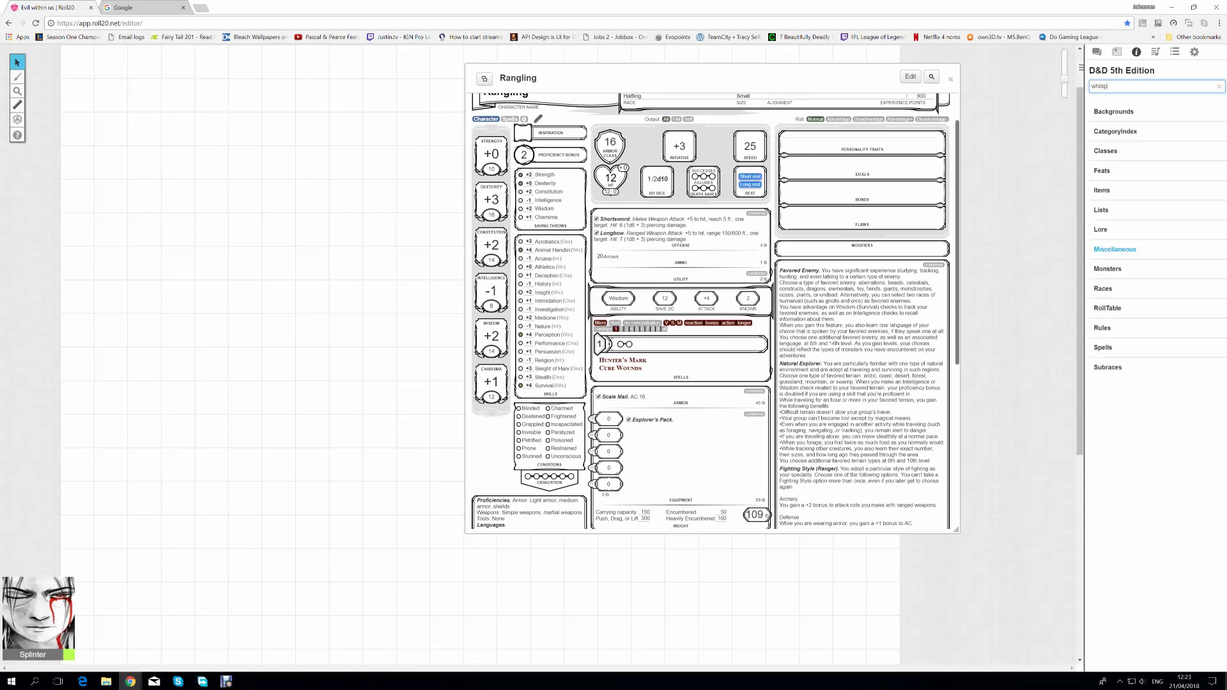
key(Return)
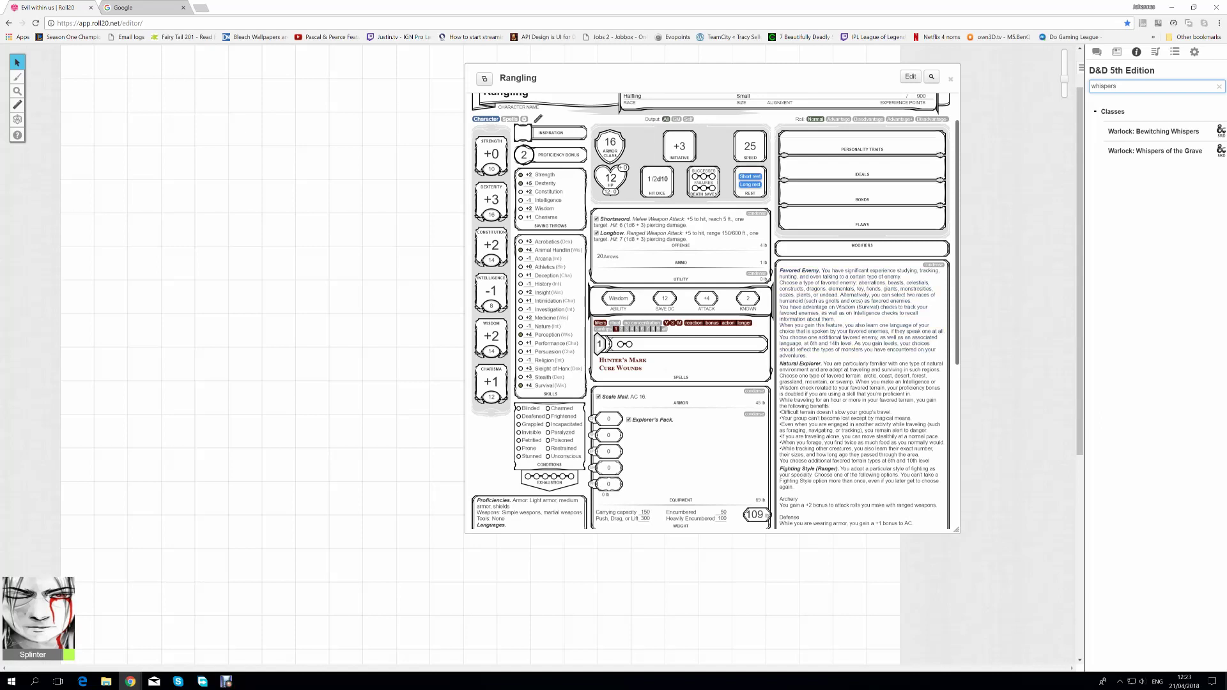
- Put the sheet in edit mode, check its spells page, and add a blank offense entry on the main character page
scroll(711, 311, up, 1)
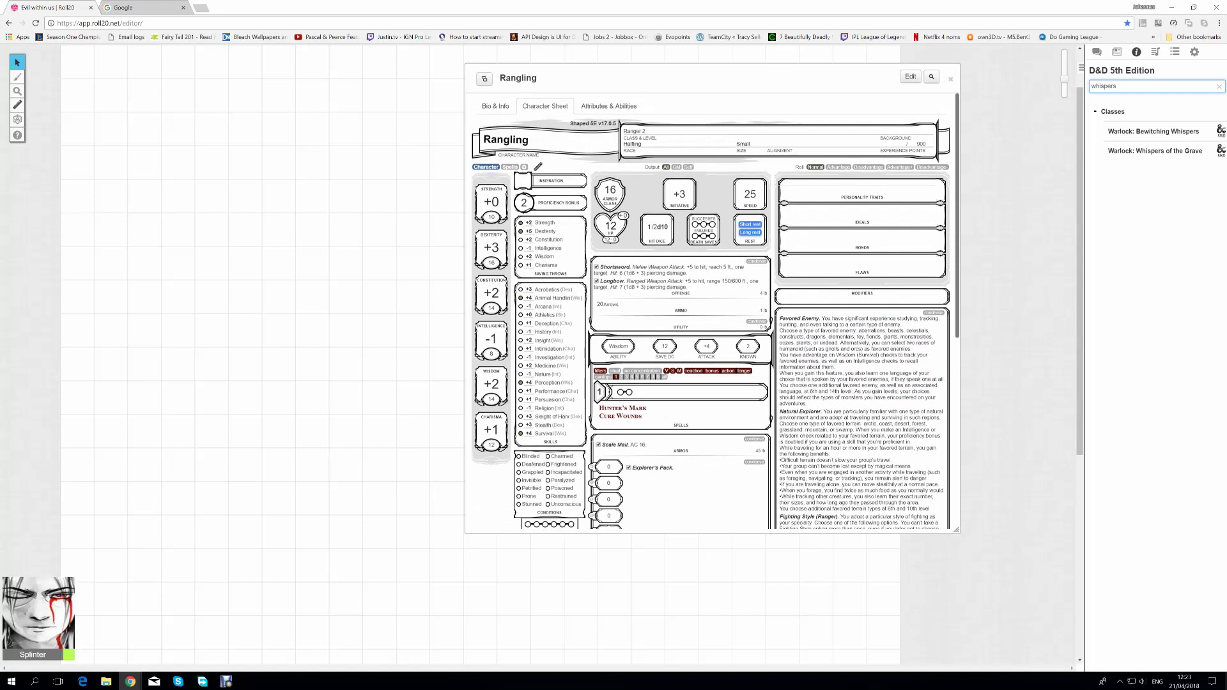
click(538, 167)
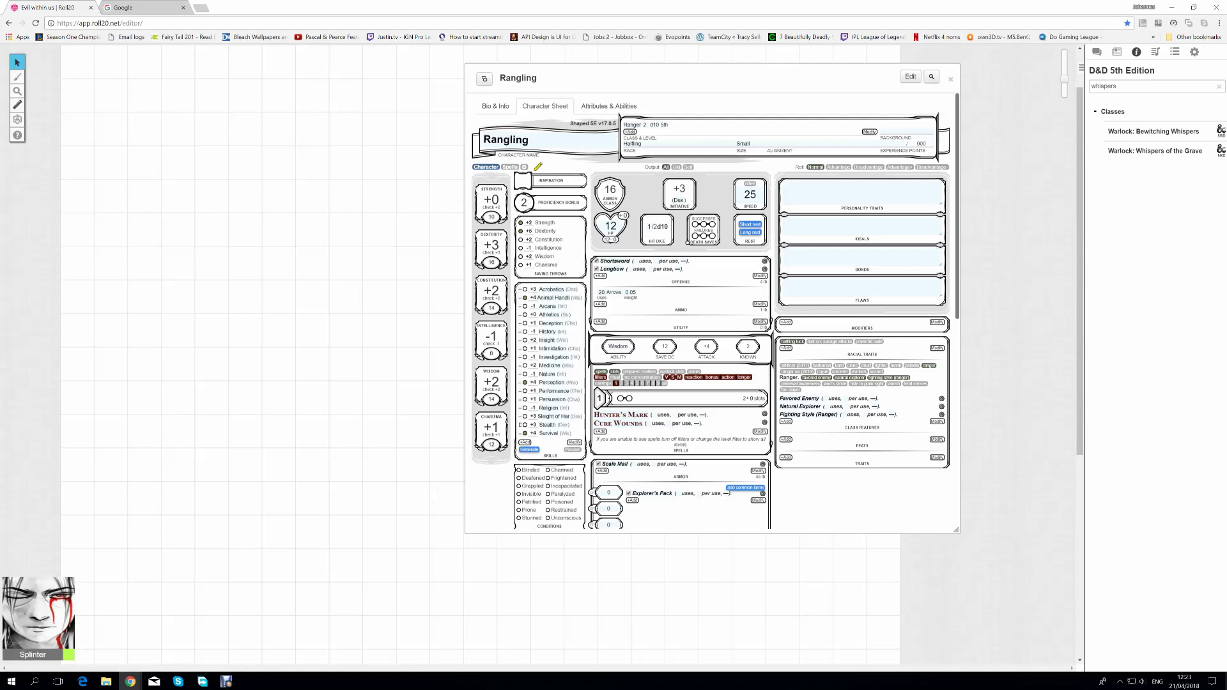
click(510, 167)
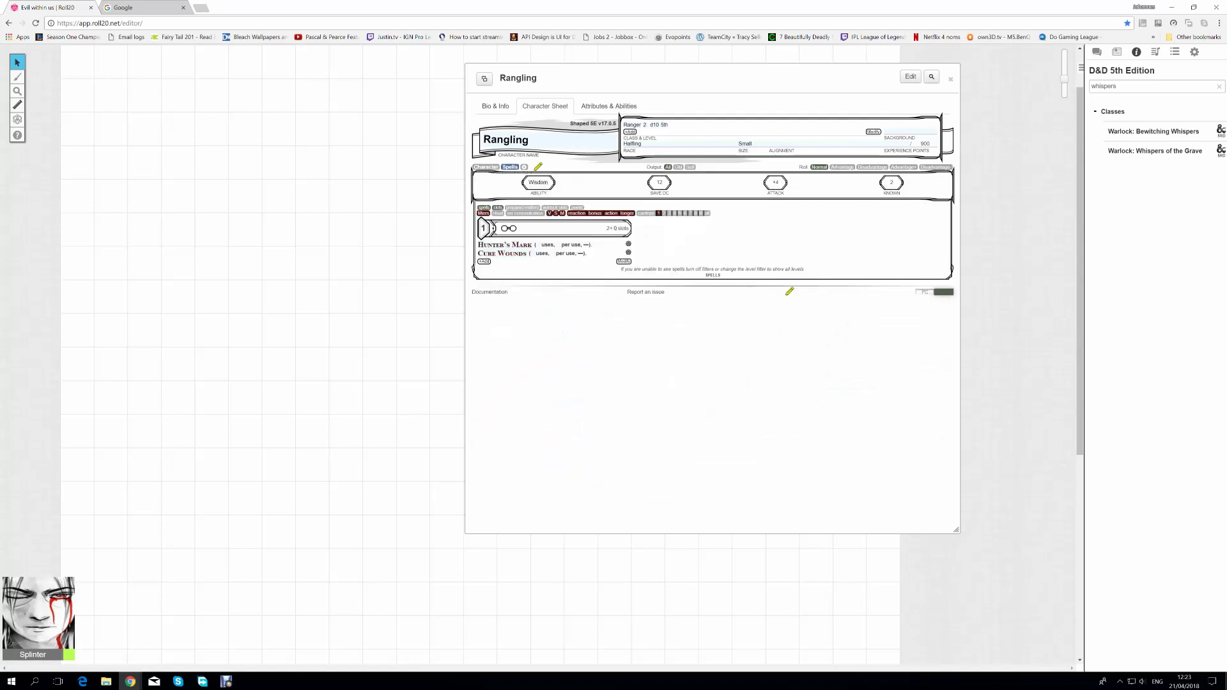
click(485, 167)
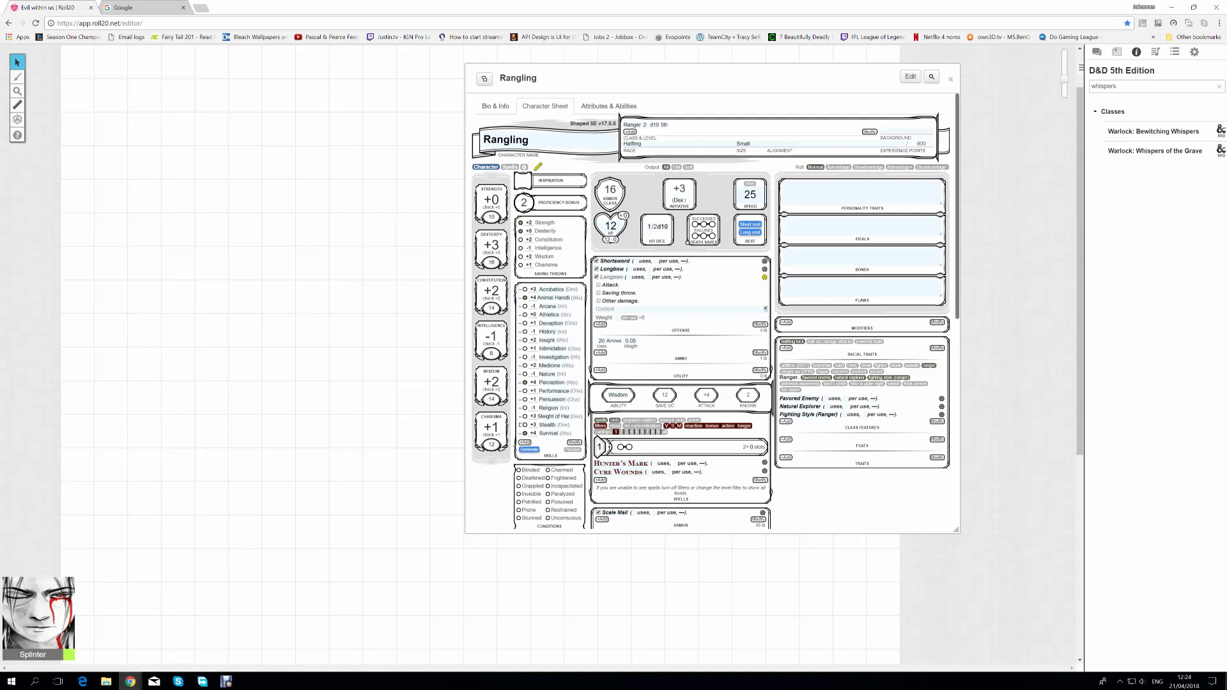
- Name the blank offense entry "Shortsword (HM)" and enable its attack section
text(S)
text(hortsword)
text( (HM)
text())
key(Return)
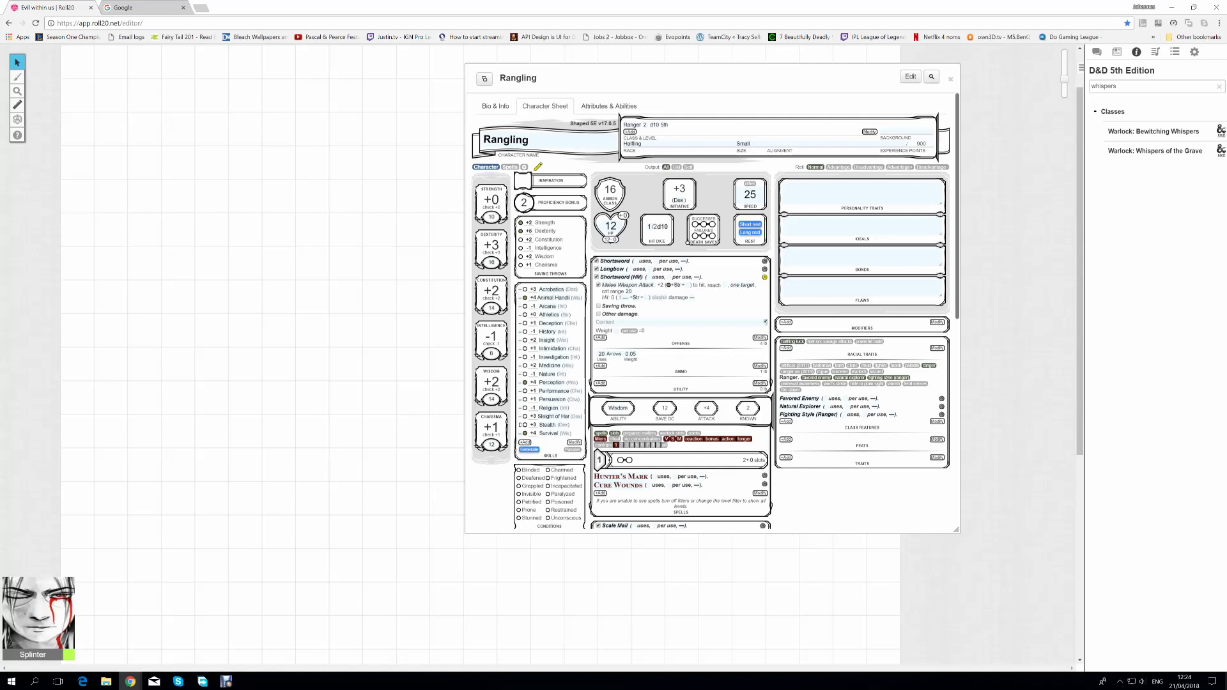
- Give the Shortsword (HM) attack the Fin ability and reach 5, with primary damage of 1d6 + Fin piercing
click(678, 285)
click(679, 339)
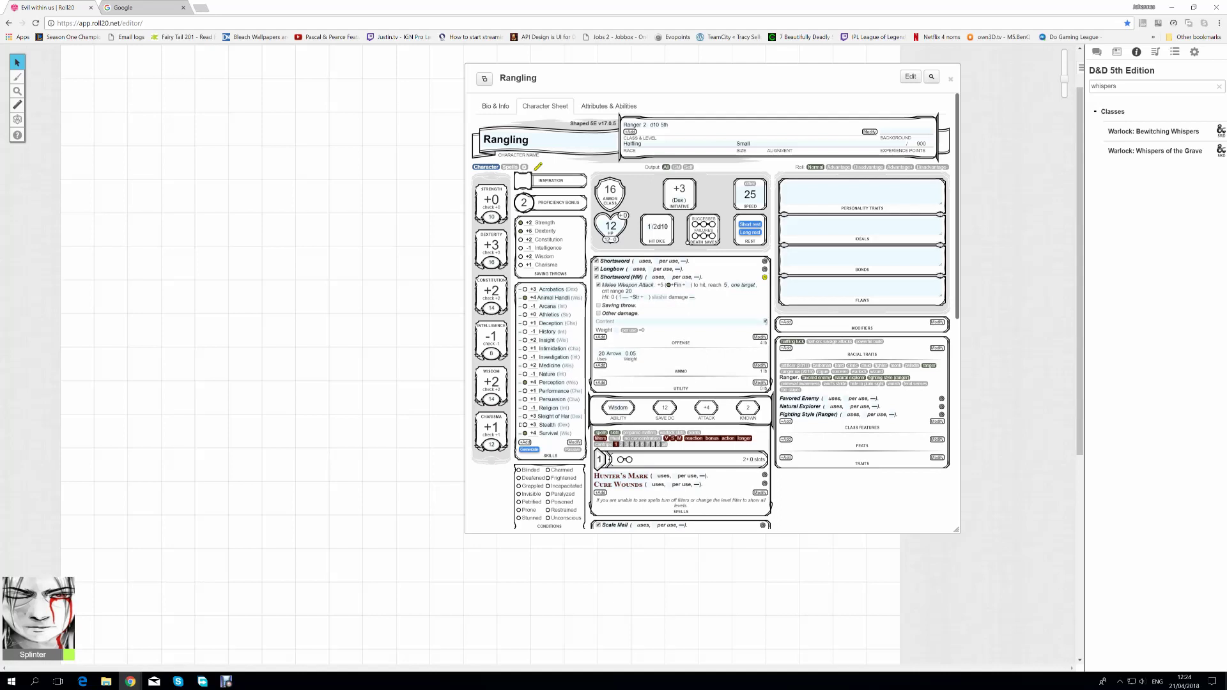
click(625, 298)
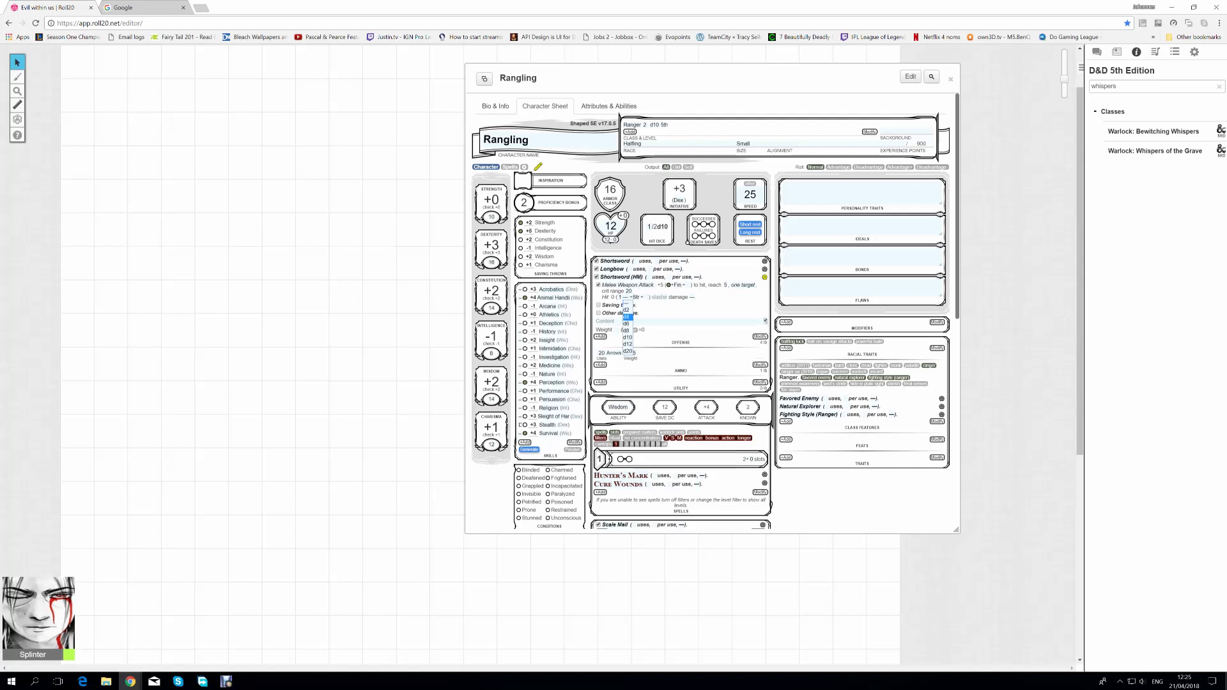
click(626, 323)
click(636, 297)
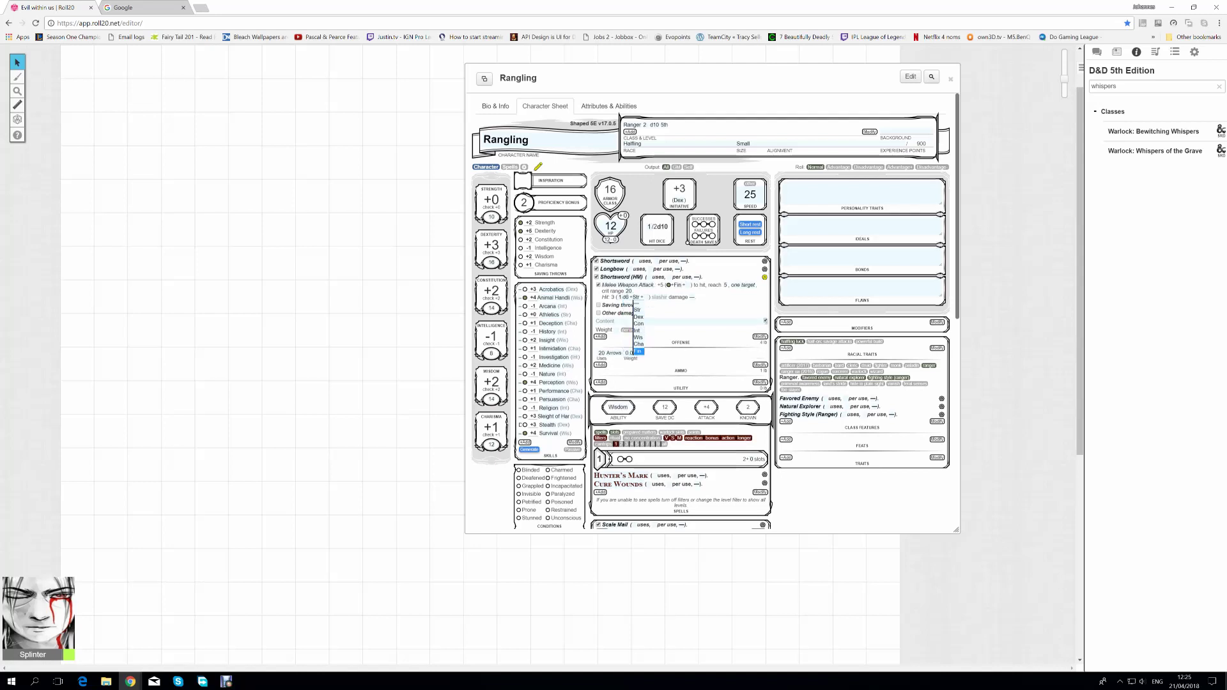
click(639, 352)
text(P)
- Add a second damage roll of 1d6 piercing to Shortsword (HM), consulting the Hunter's Mark description in chat, and collapse the entry
click(697, 297)
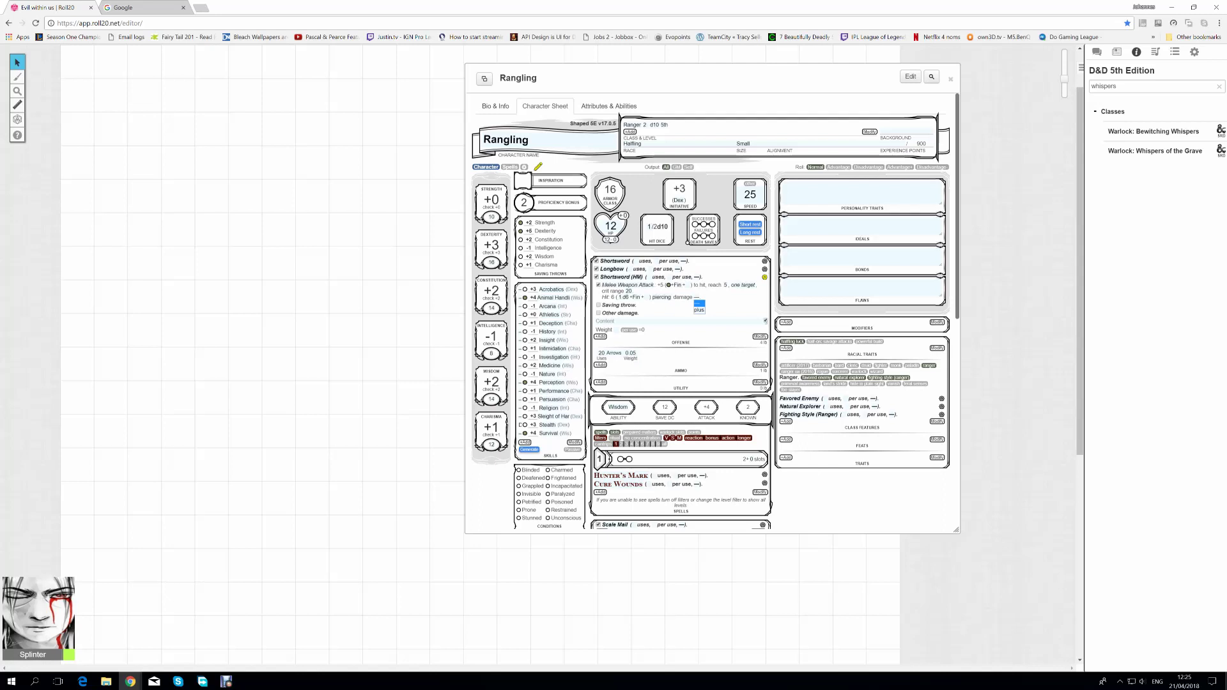
key(Escape)
click(697, 298)
key(Return)
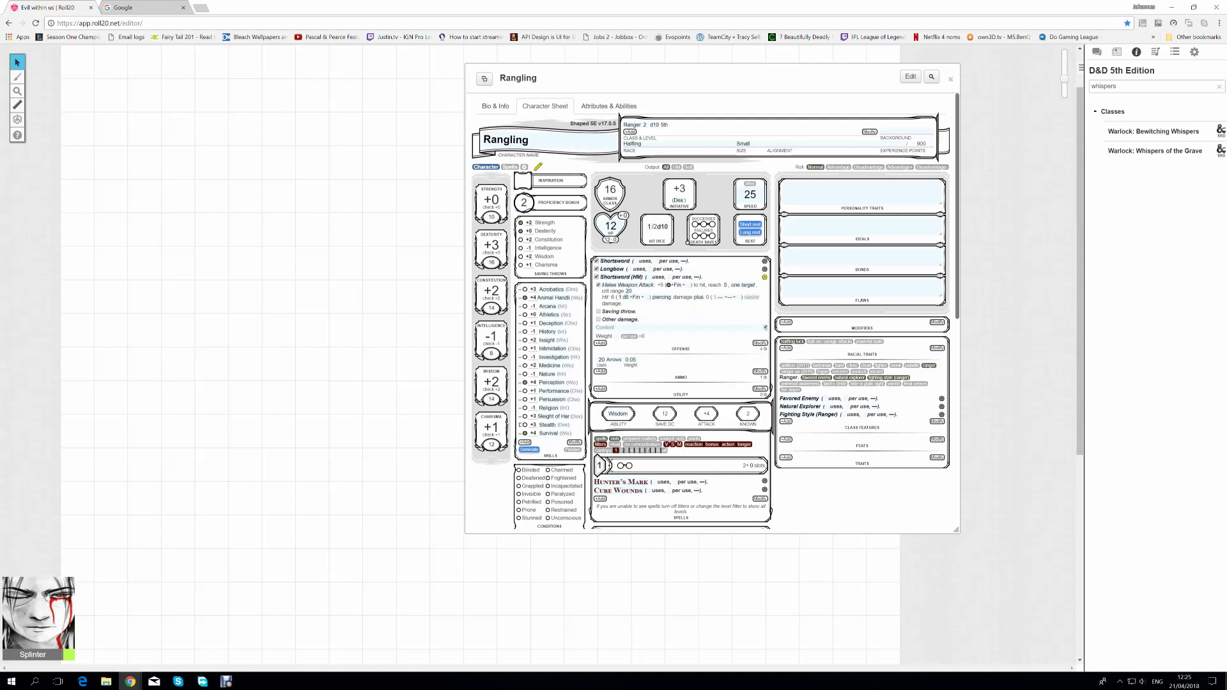
click(1097, 51)
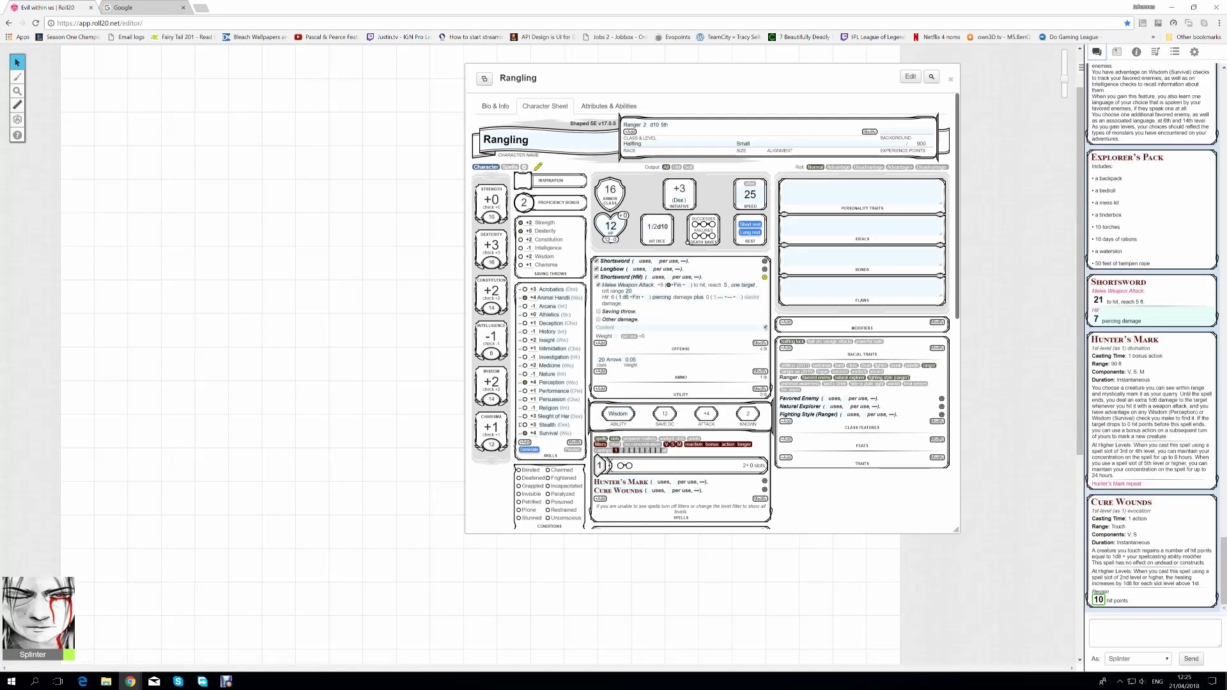
double_click(1153, 400)
click(1154, 400)
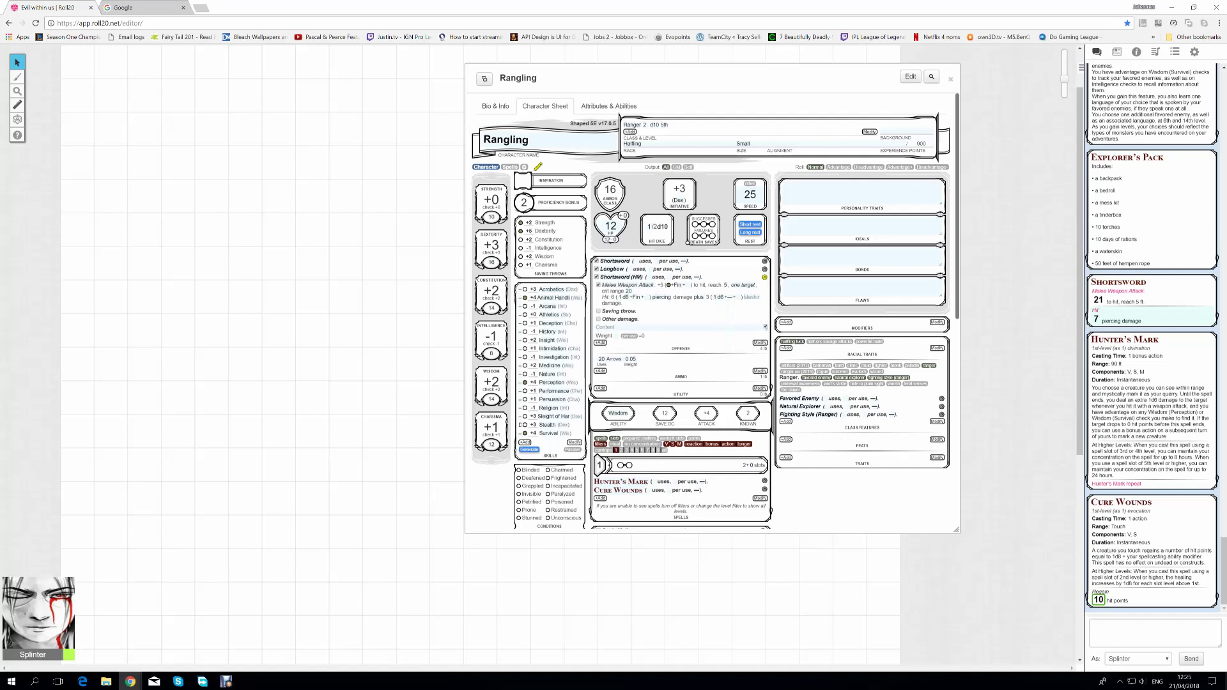
text(piercing)
click(764, 276)
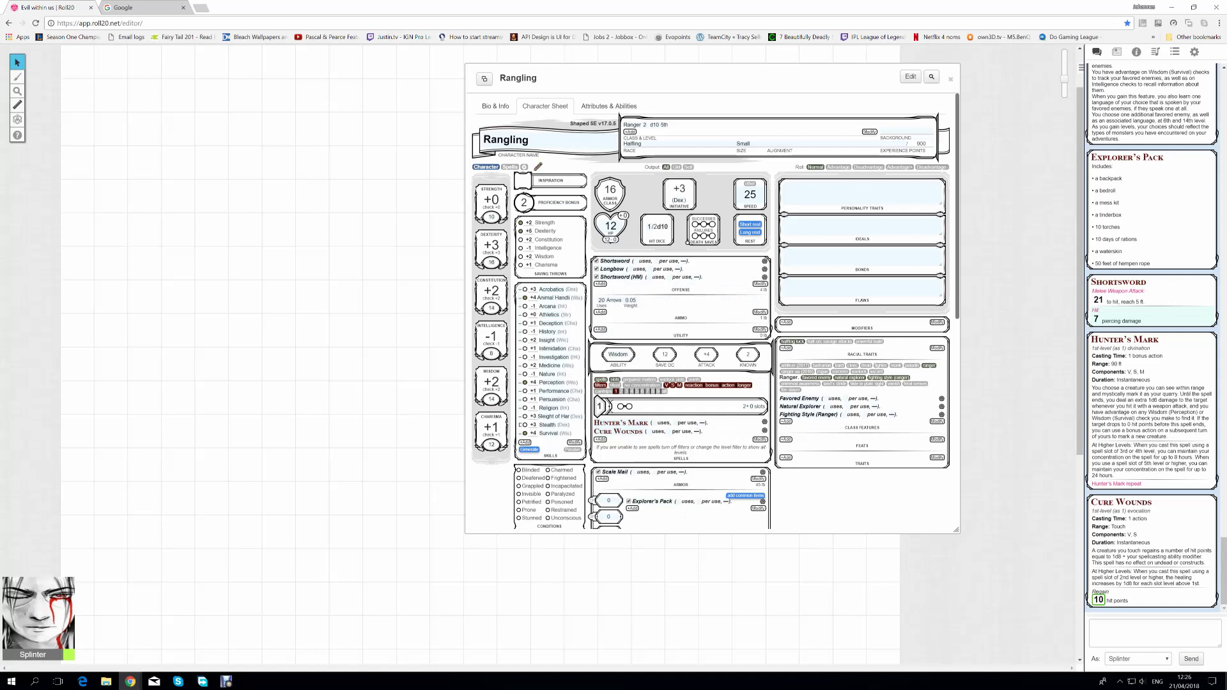
- Take the sheet out of edit mode and roll the Shortsword (HM) attack to check its damage in chat
click(538, 166)
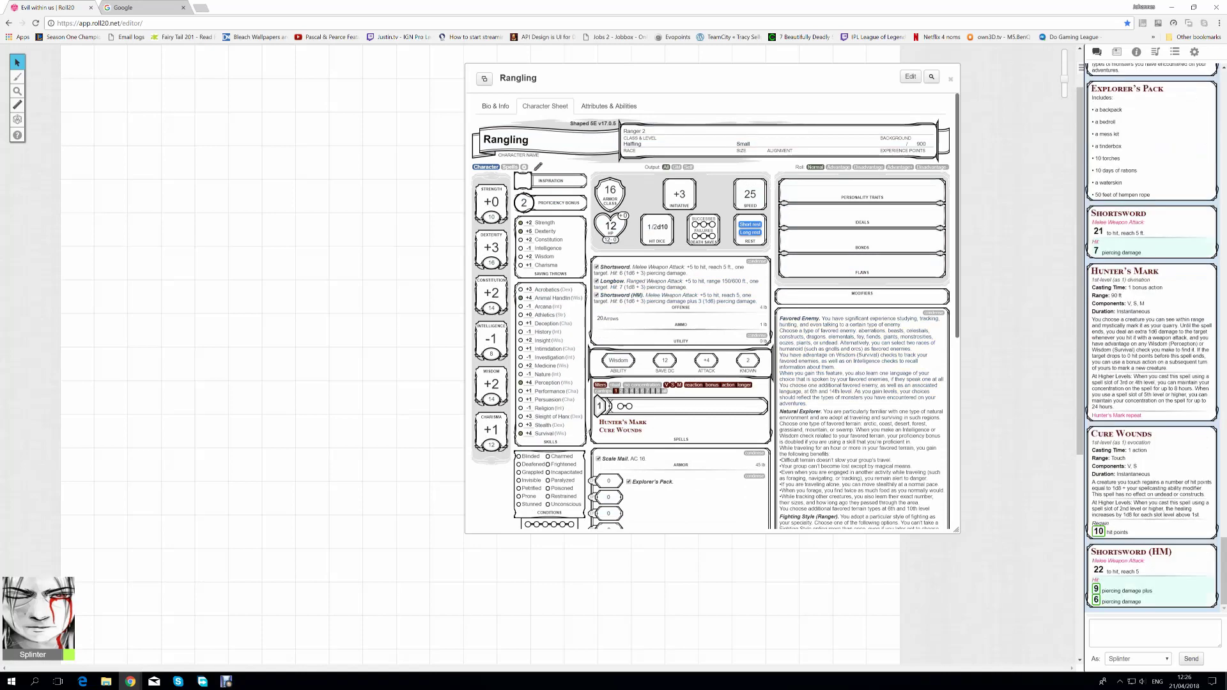
click(1154, 632)
mouse_move(1098, 569)
mouse_move(1096, 600)
- Review the character sheet from the attacks down to the notes and backstory sections and back to its beginning
scroll(711, 311, down, 3)
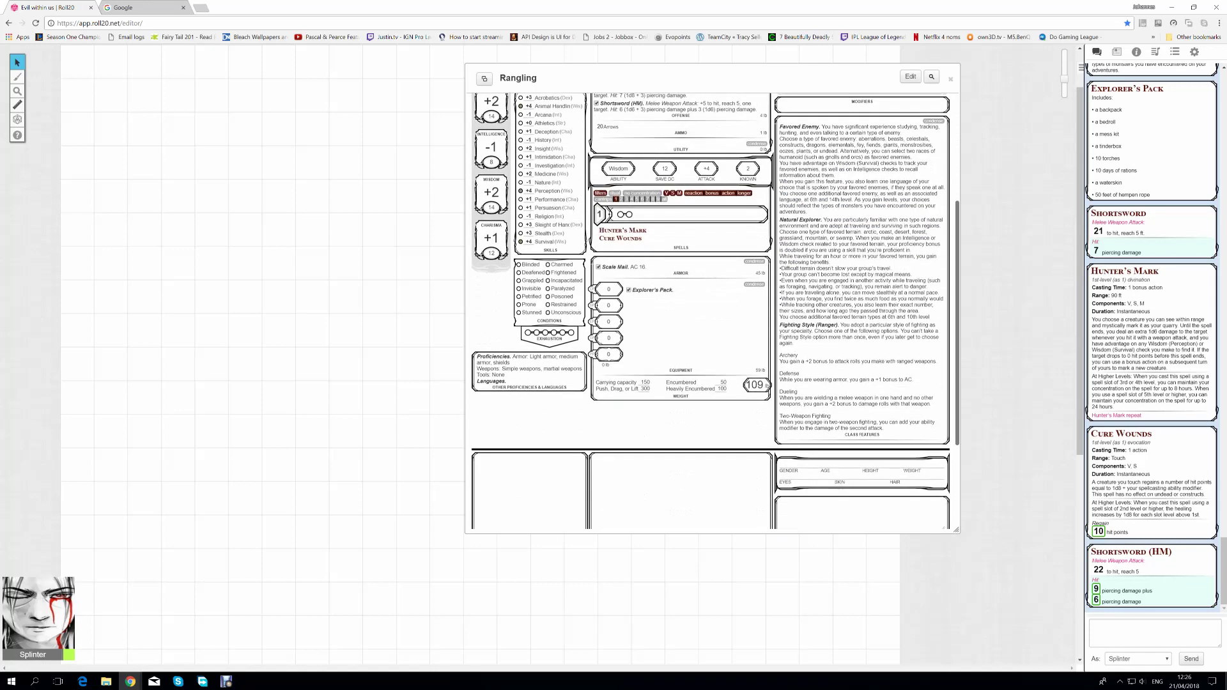
scroll(712, 310, down, 2)
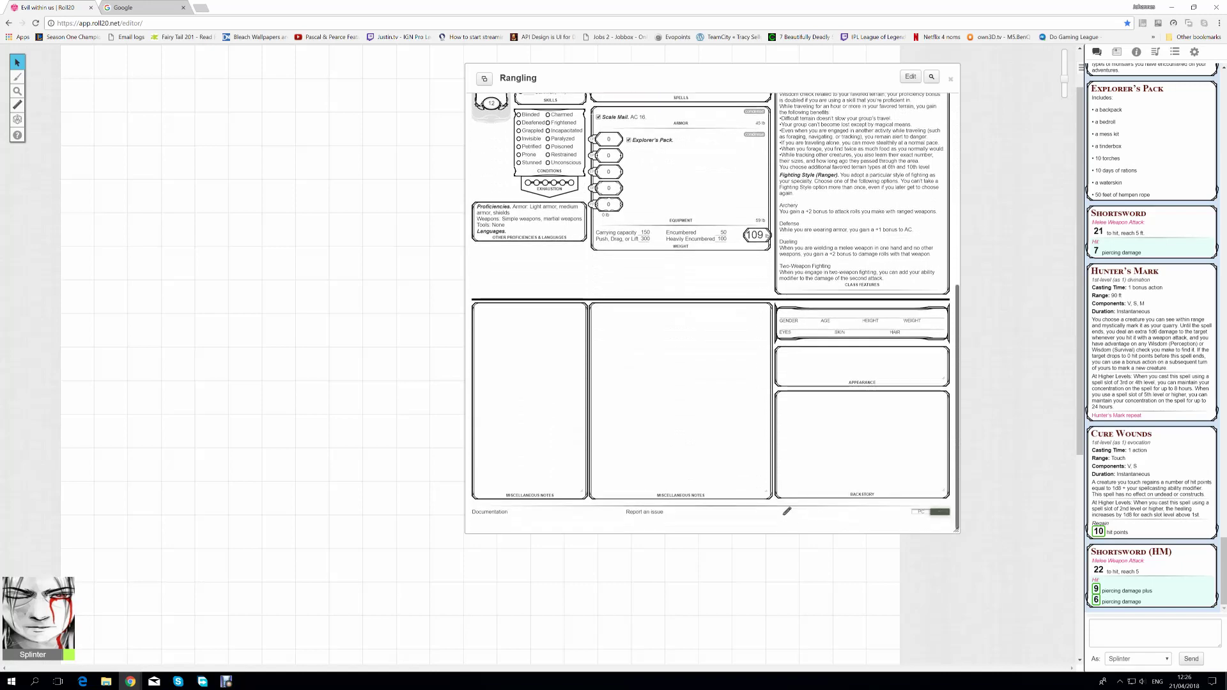
scroll(711, 311, up, 3)
scroll(712, 311, up, 2)
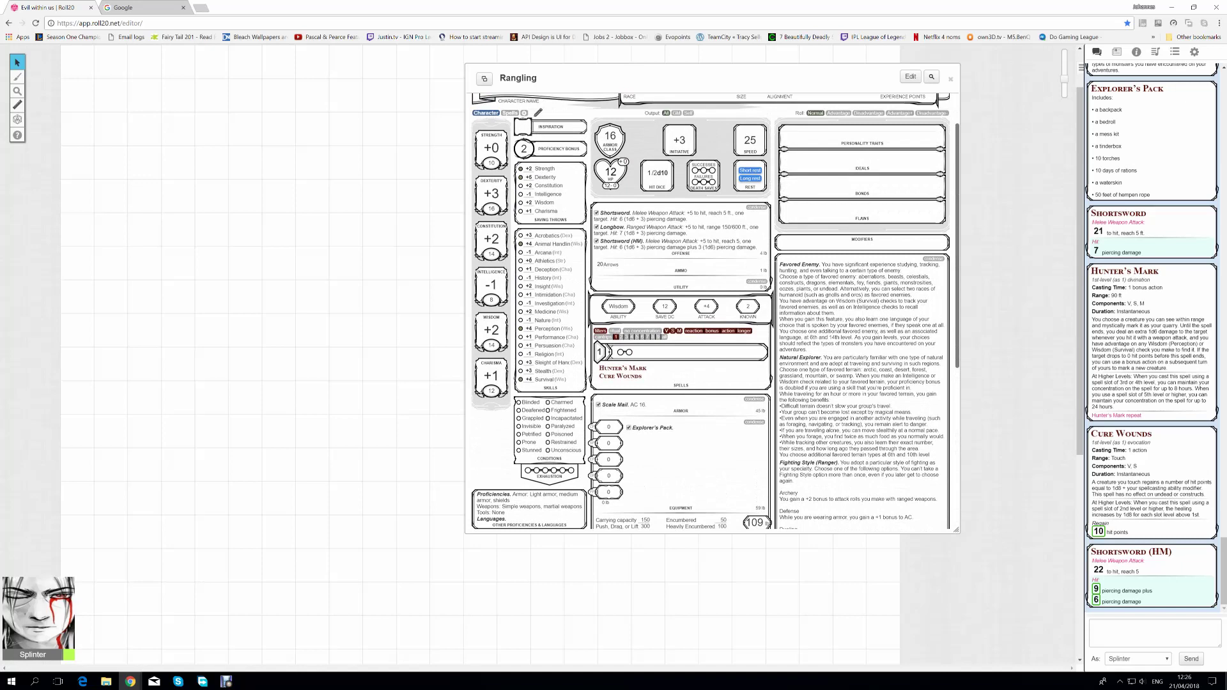
scroll(711, 310, up, 2)
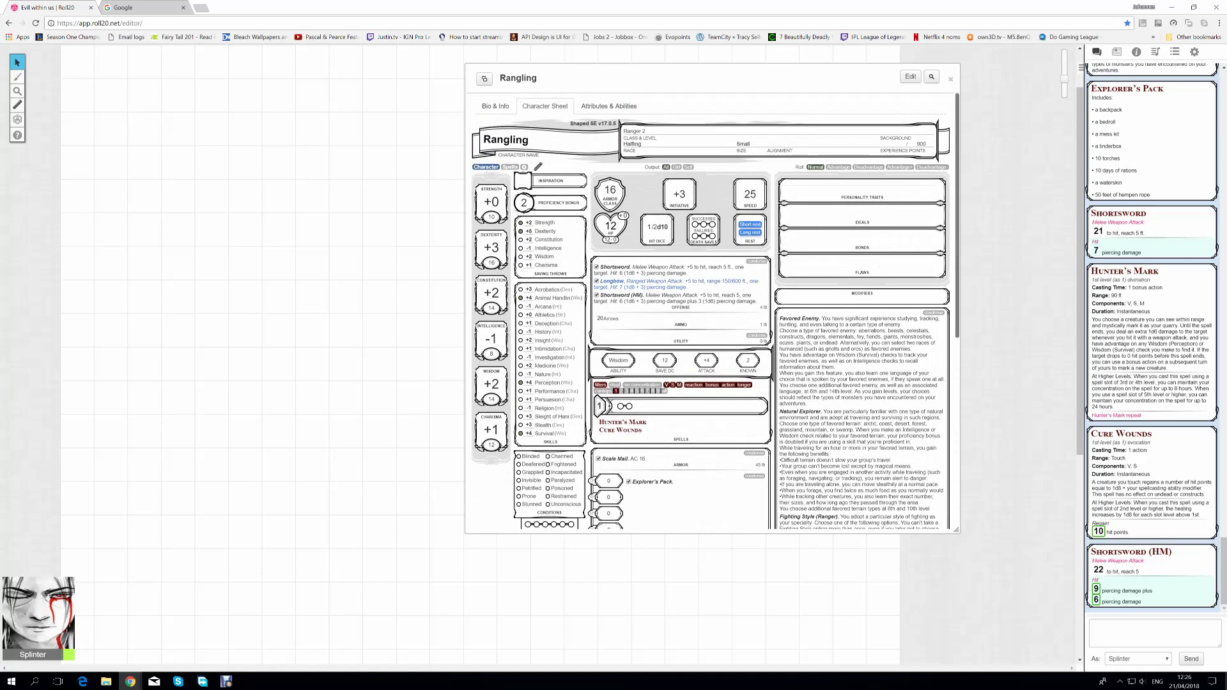